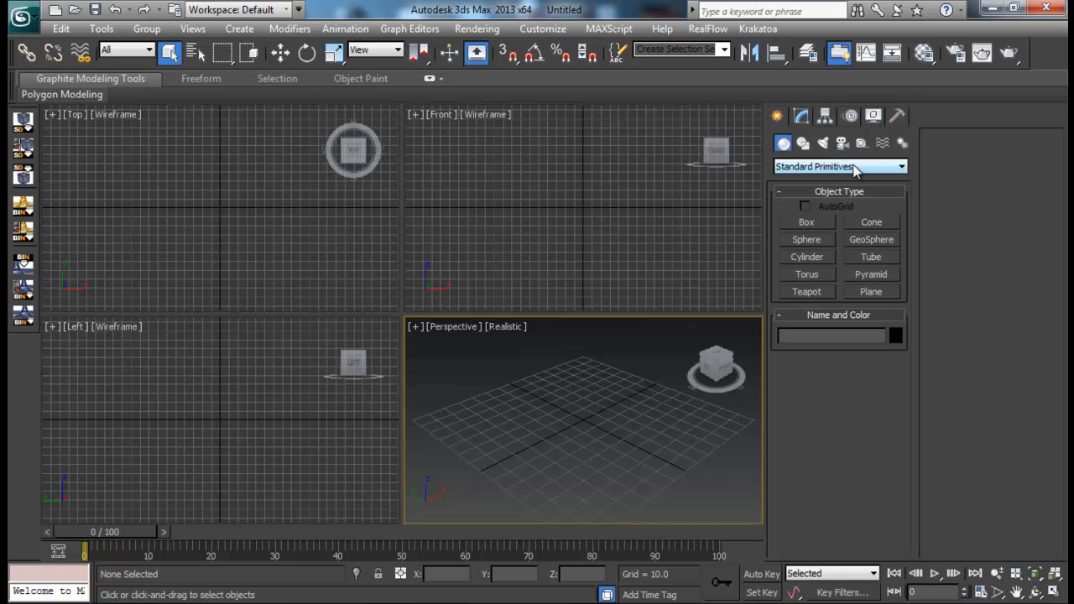
- Create a text spline near the grid centre in the Perspective view and set its text to SANVFX
click(803, 143)
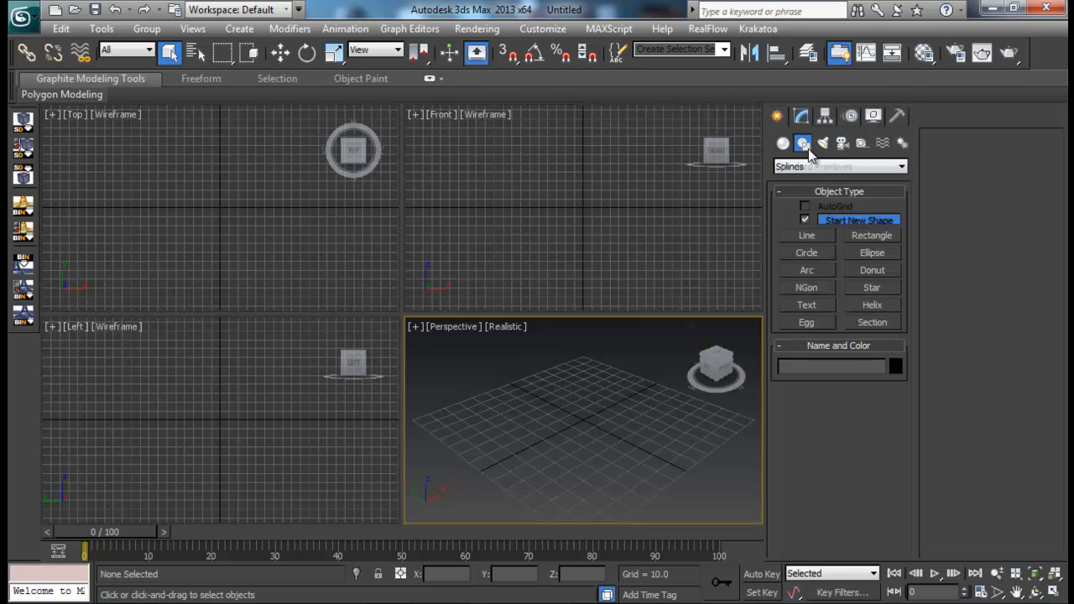
click(809, 304)
click(561, 437)
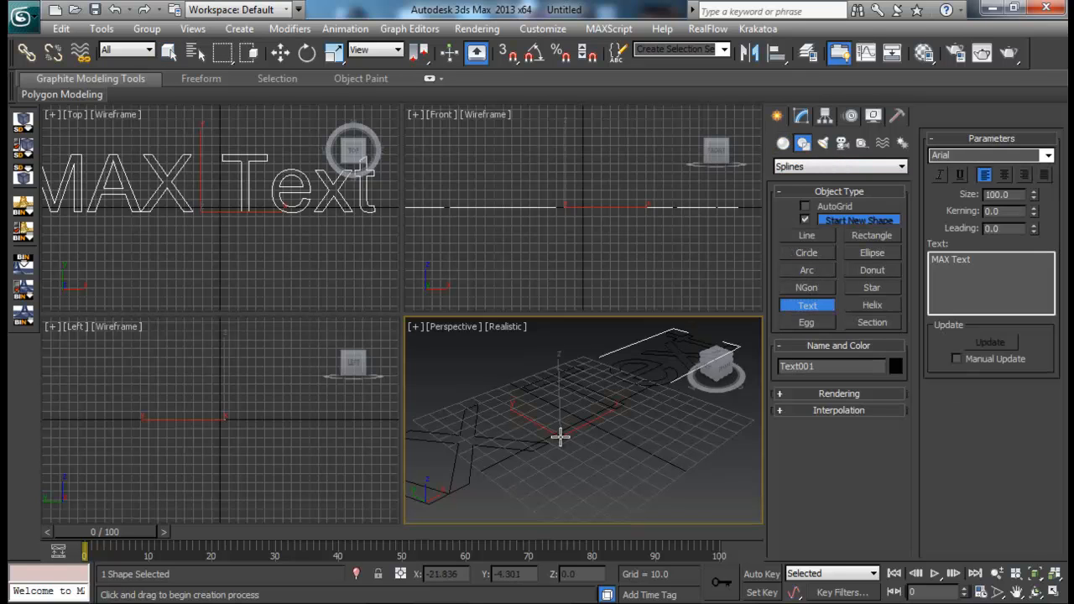
drag(999, 259, 931, 260)
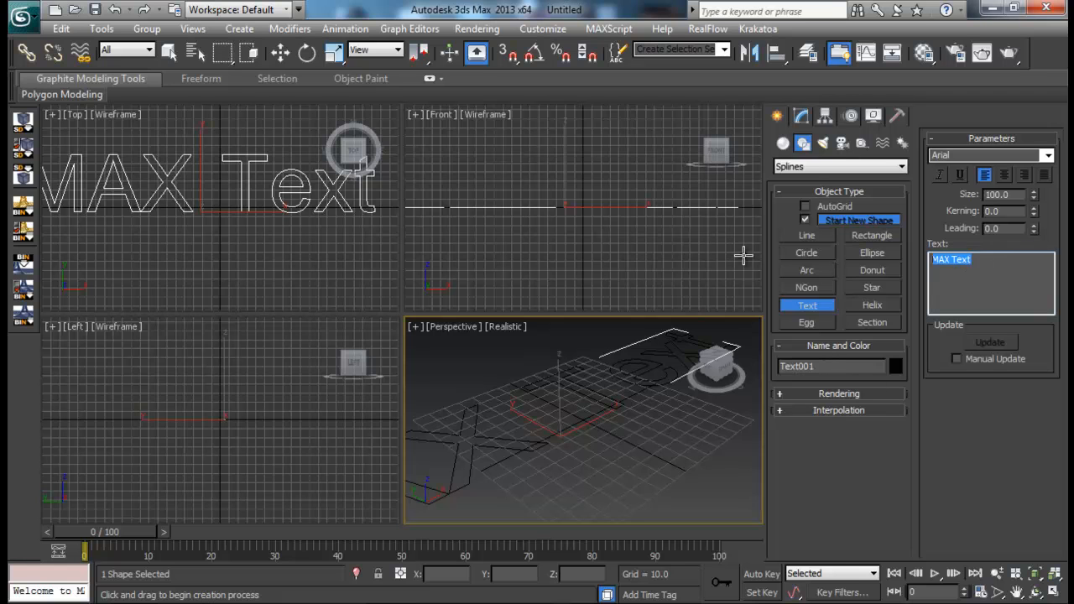
text(SANVFX)
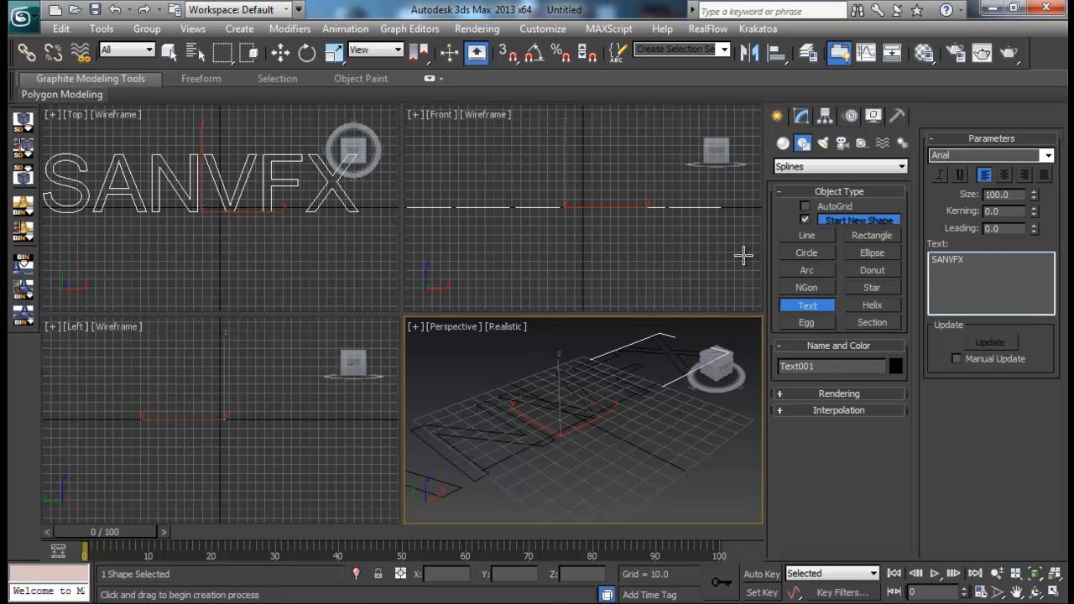
- Change the text spline's font to Arial Black and finish creating text
click(1047, 157)
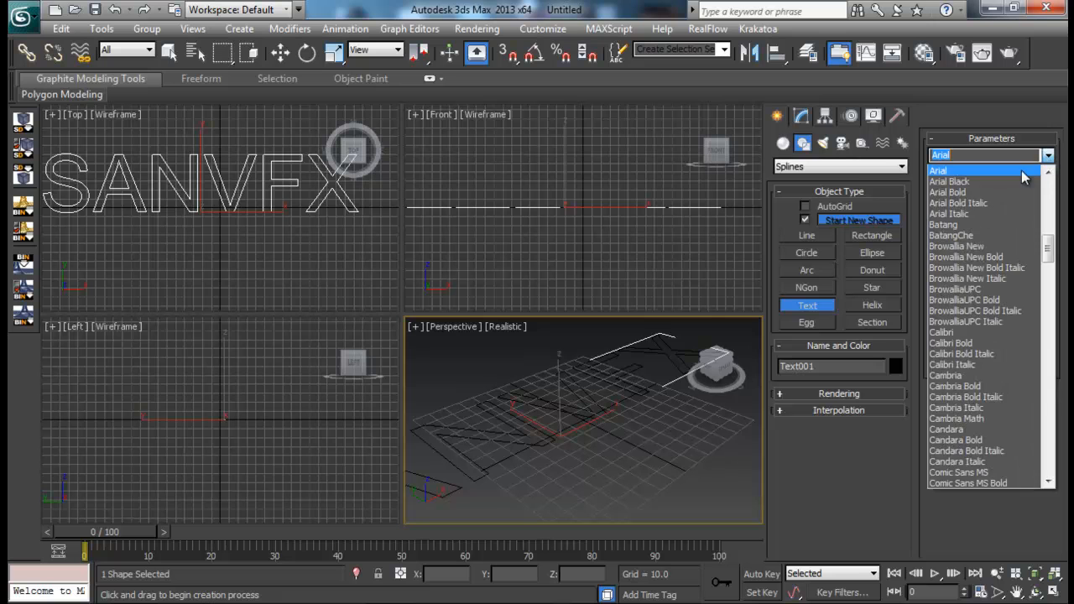
click(967, 179)
right_click(604, 437)
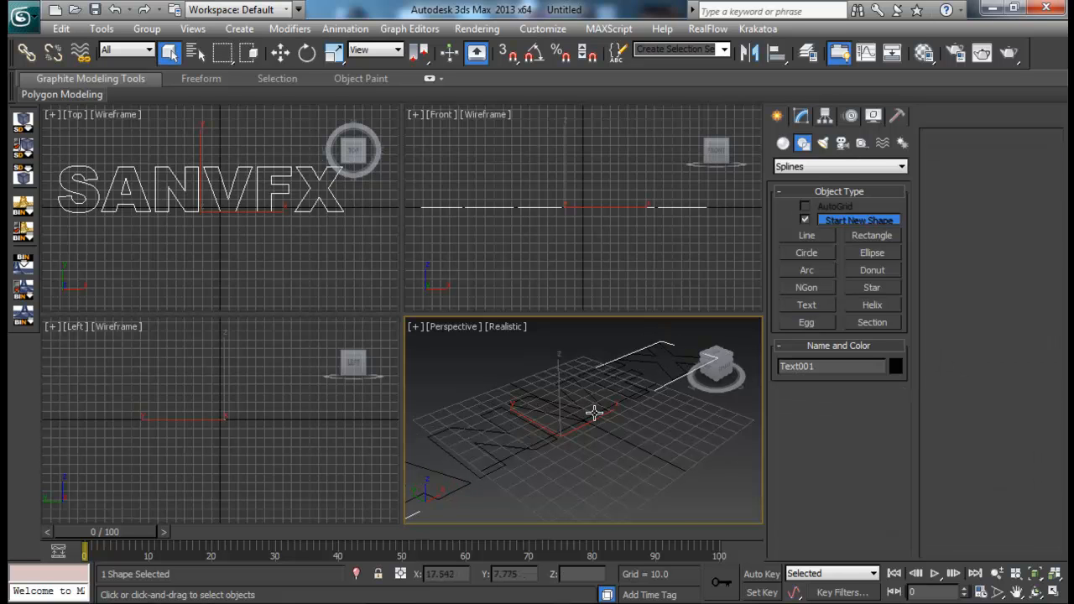
- Maximize the Perspective view and, with angle snap on, rotate the text 90 degrees about X to stand it upright
key(alt+w)
scroll(559, 357, up, 2)
scroll(560, 358, down, 2)
key(e)
key(a)
drag(464, 307, 526, 353)
middle_drag(663, 292, 667, 360)
alt+middle_drag(666, 361, 614, 279)
- Add an Extrude modifier to the text and set its amount to 10
click(807, 116)
click(836, 162)
text(ex)
key(Return)
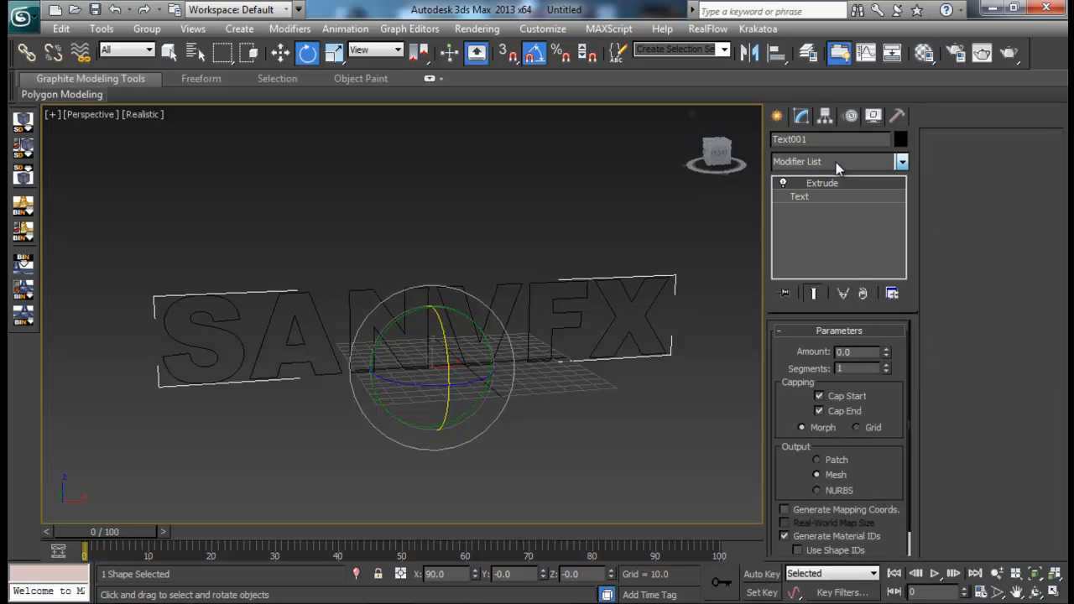
drag(870, 353, 754, 348)
text(10)
key(Return)
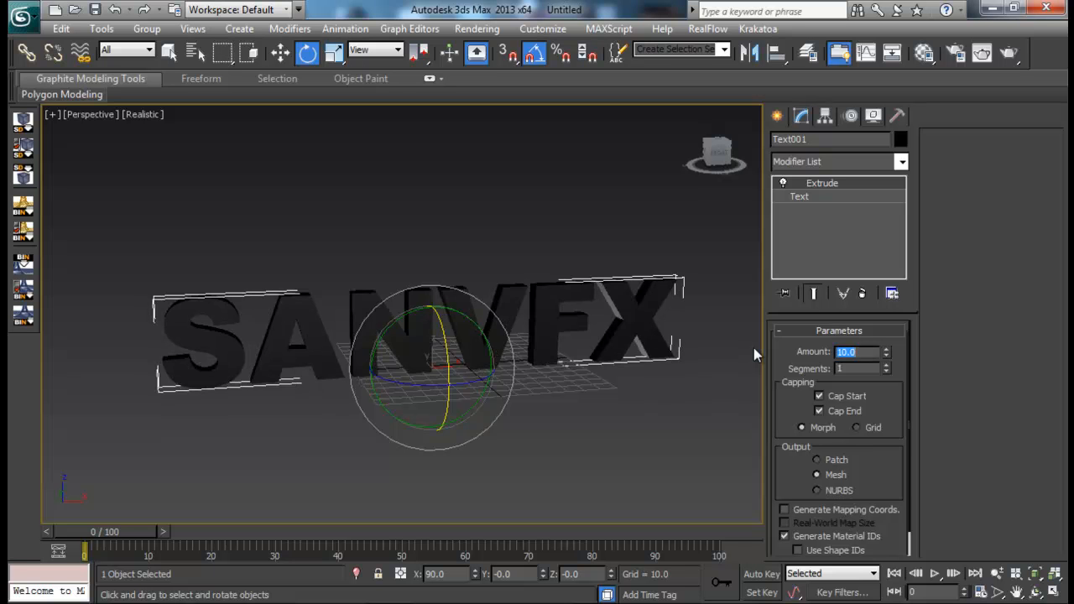
- Assign the default standard material 01 - Default to the extruded text
alt+middle_drag(495, 307, 451, 390)
key(m)
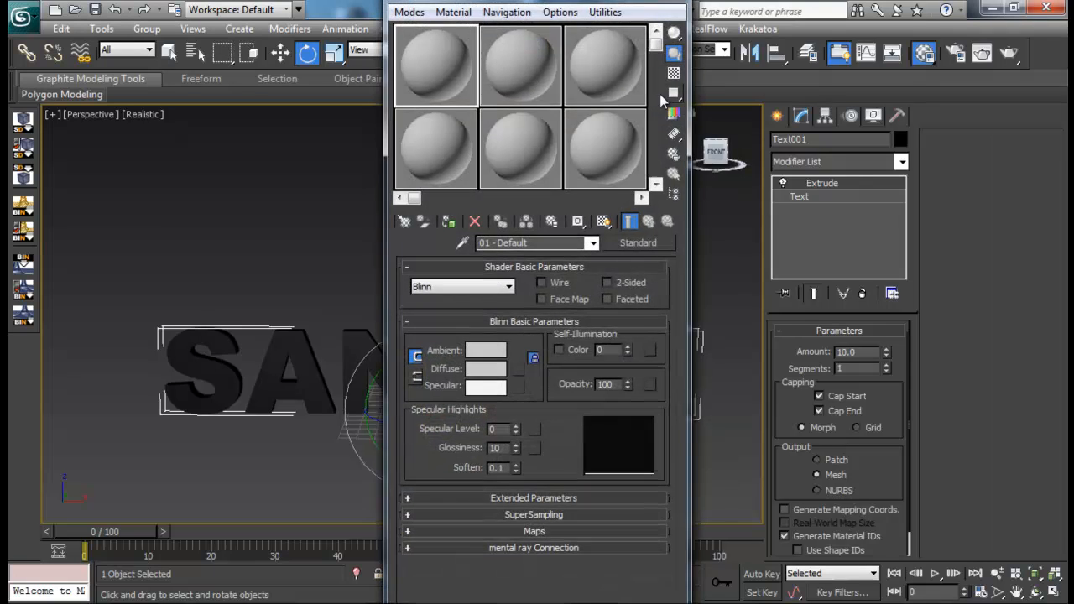
drag(649, 30, 706, 76)
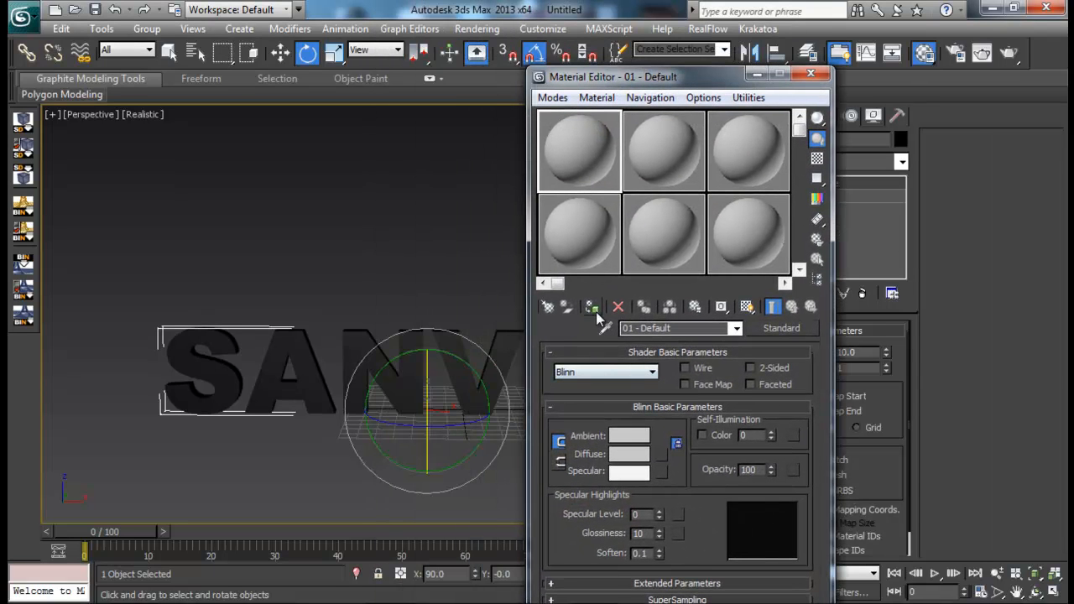
click(592, 307)
click(823, 77)
- Display edged faces in the Perspective view and change its shading from Realistic to Shaded
middle_drag(277, 423, 290, 357)
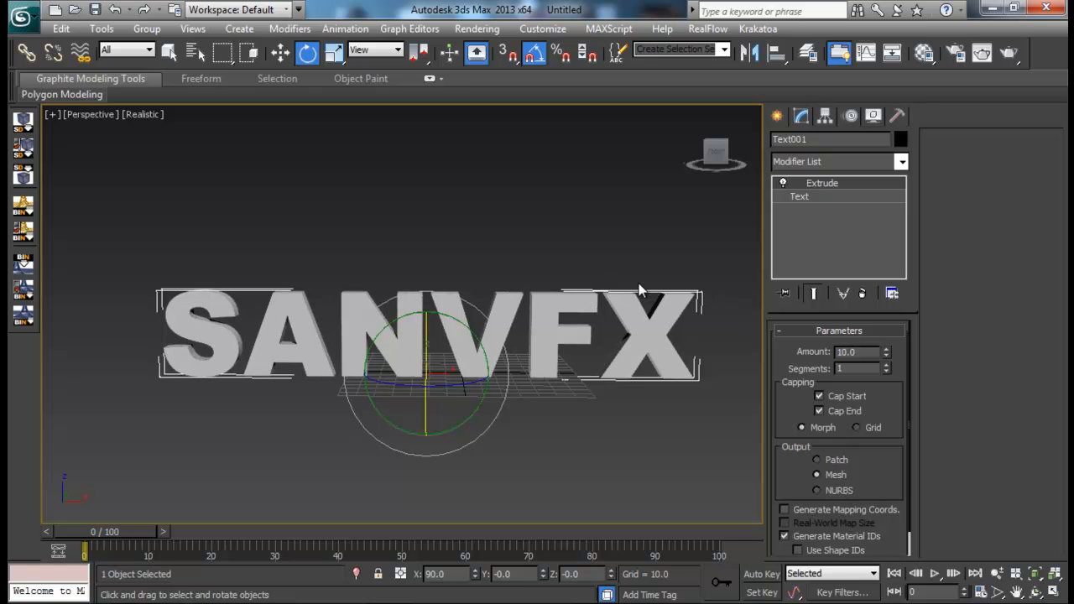
alt+middle_drag(660, 300, 607, 269)
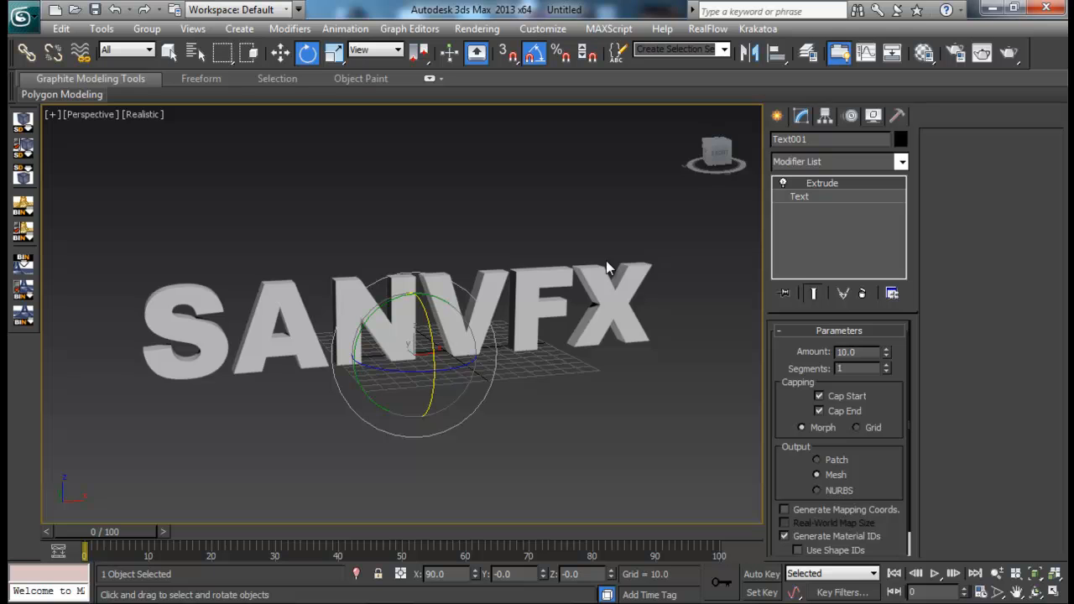
key(F4)
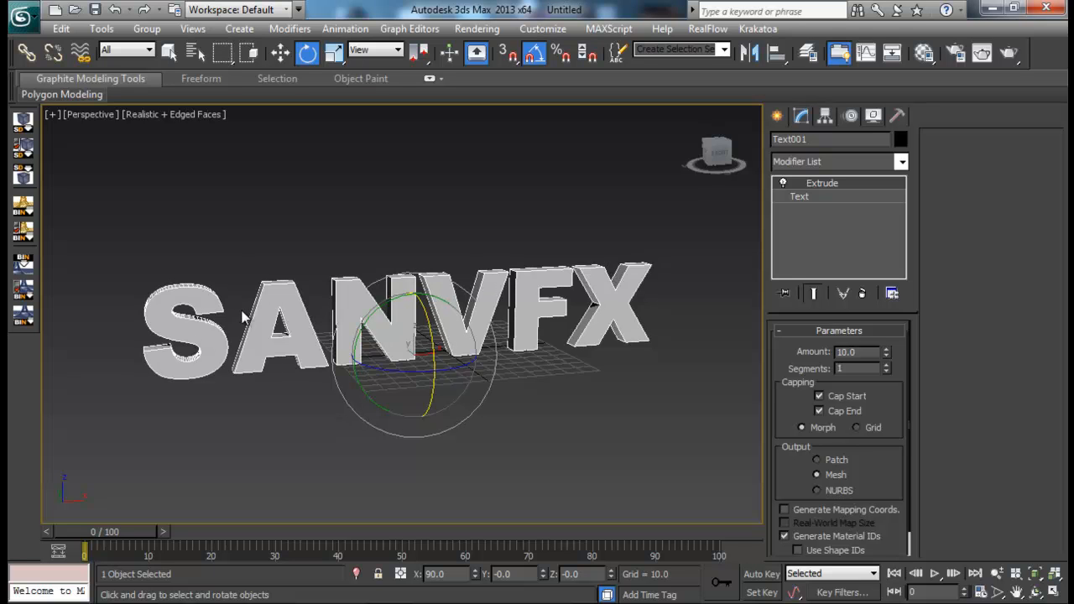
alt+middle_drag(235, 134, 317, 267)
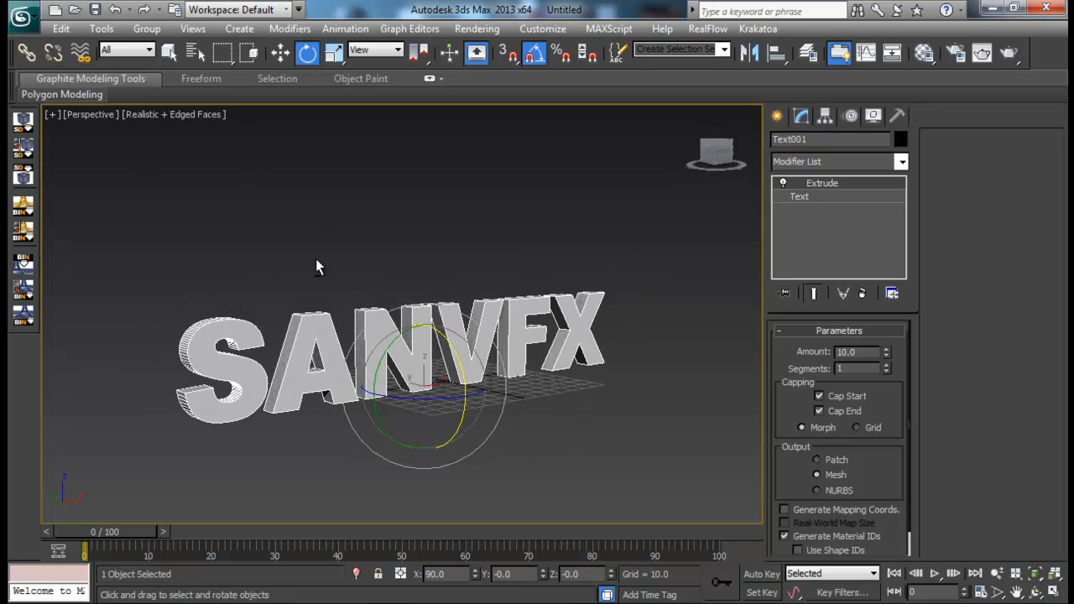
click(197, 118)
click(201, 152)
alt+middle_drag(404, 306, 604, 201)
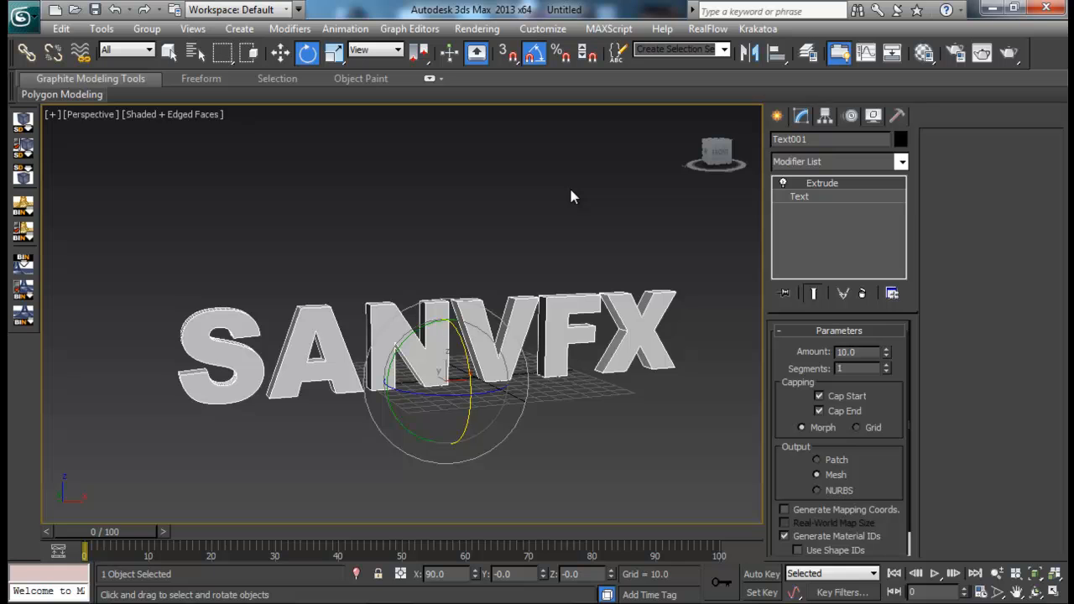
- Build an empty flow in Particle View and wire it to a new event containing a Birth operator
key(6)
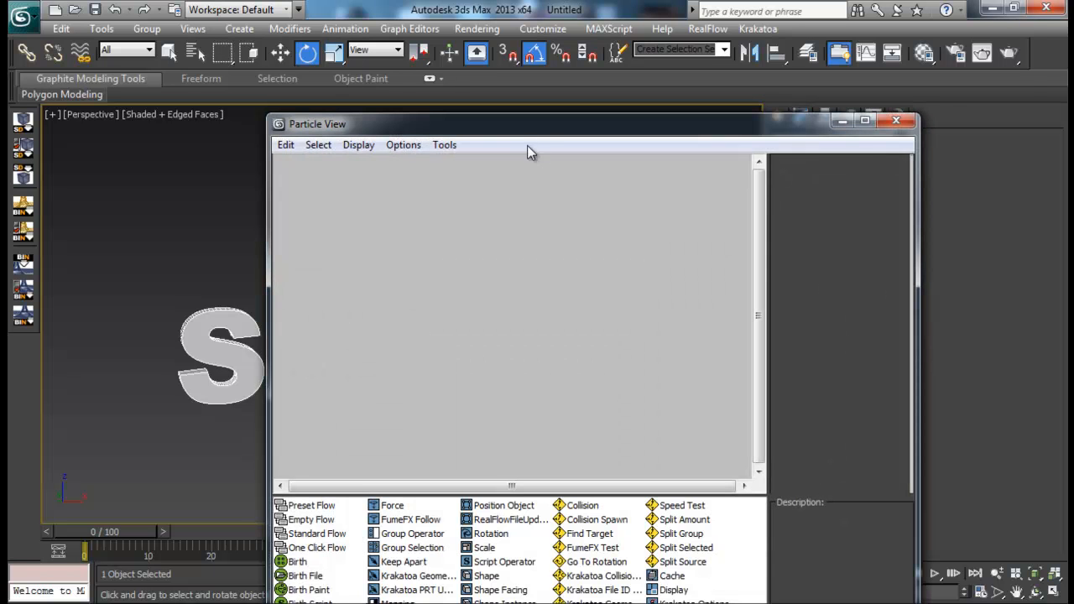
drag(517, 123, 617, 34)
drag(367, 28, 365, 126)
drag(541, 140, 596, 63)
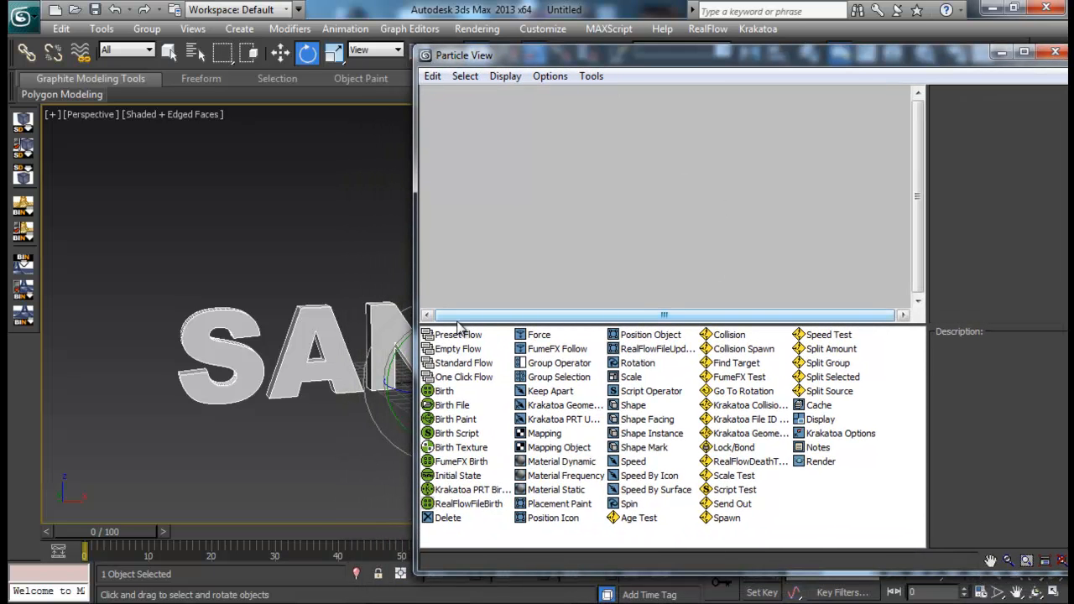
drag(468, 352, 612, 121)
drag(444, 391, 564, 229)
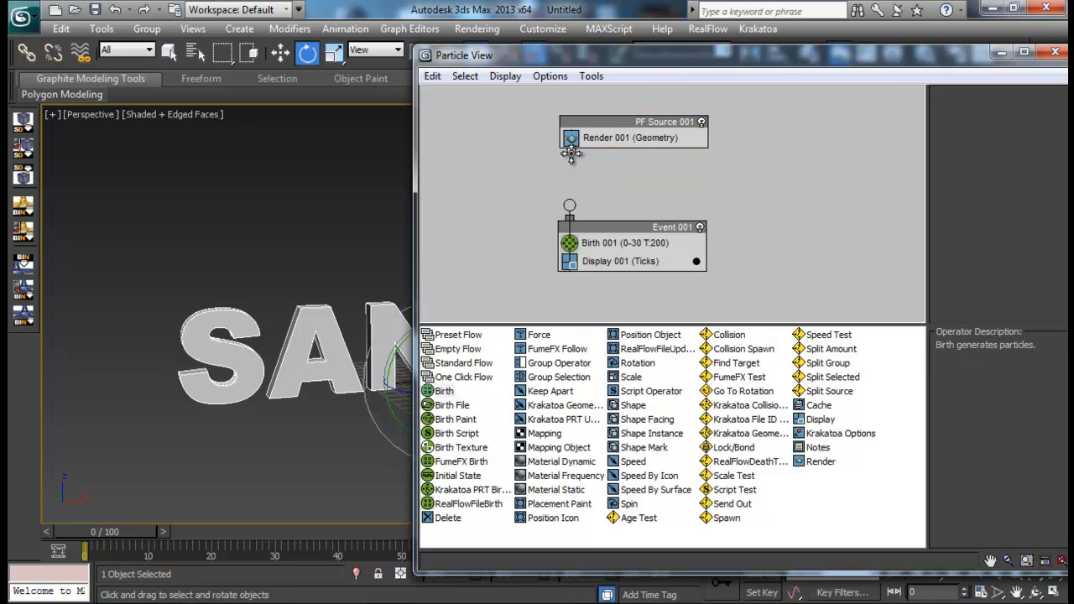
drag(575, 157, 570, 204)
- Add a Position Object operator below Birth in Event 001 and pick the SANVFX text as its emitter object
drag(658, 338, 667, 254)
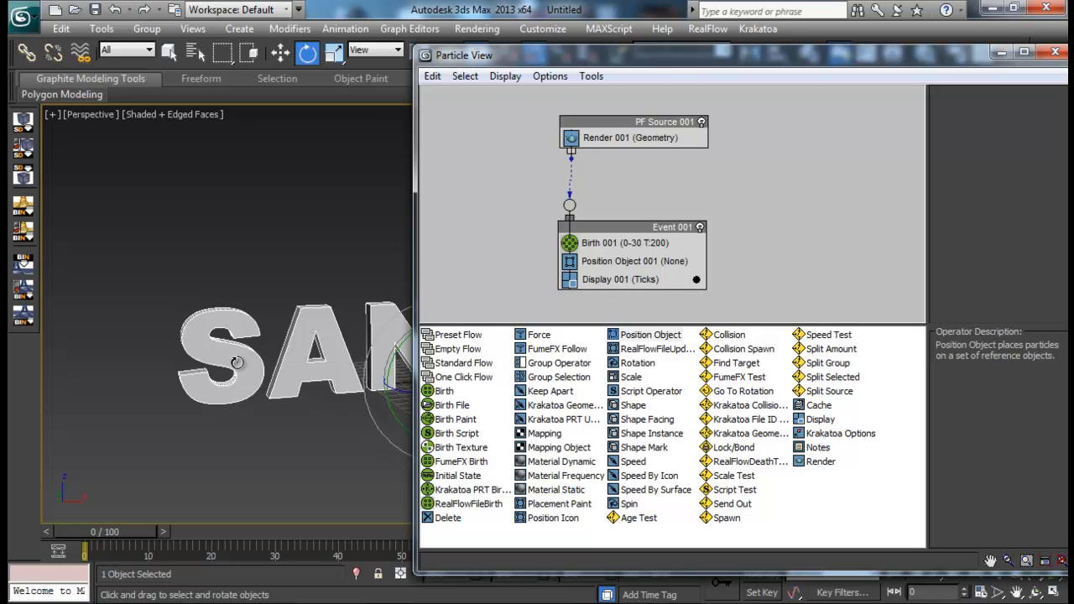
click(612, 264)
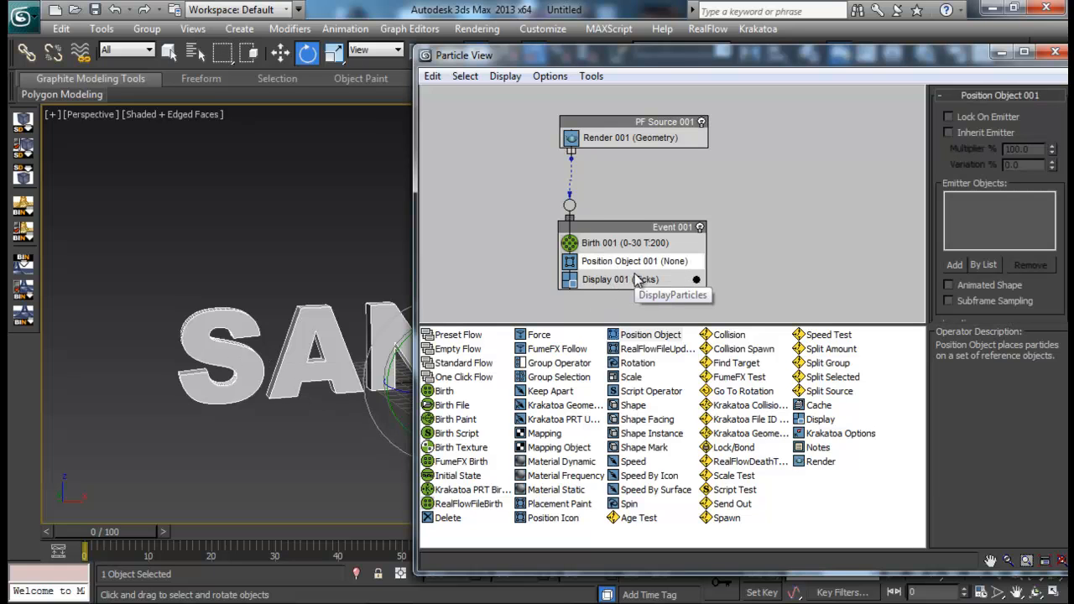
click(638, 281)
click(660, 267)
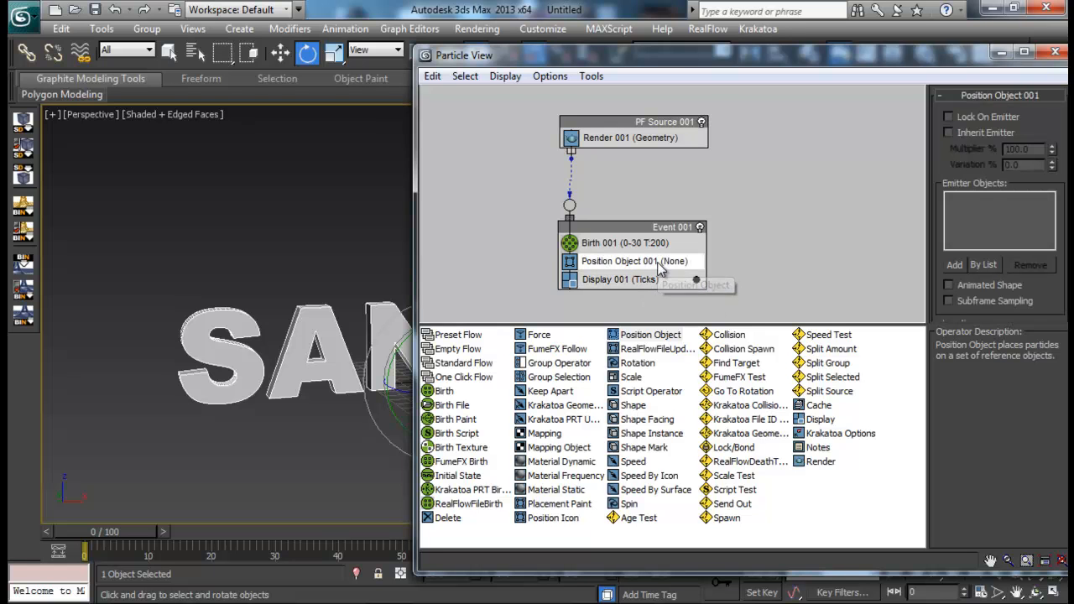
drag(891, 59, 938, 48)
click(1003, 253)
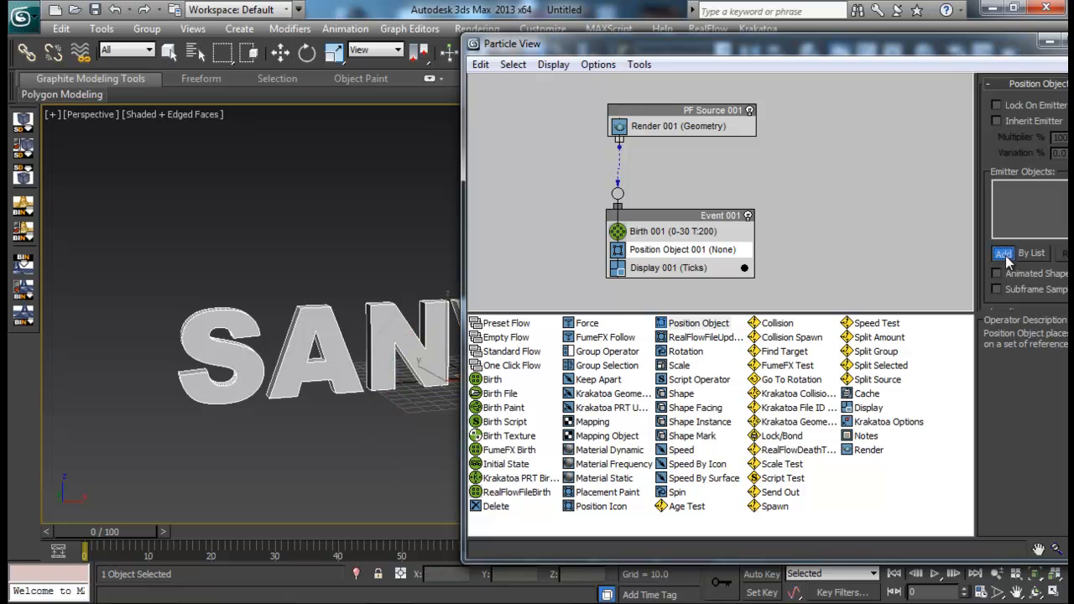
click(316, 336)
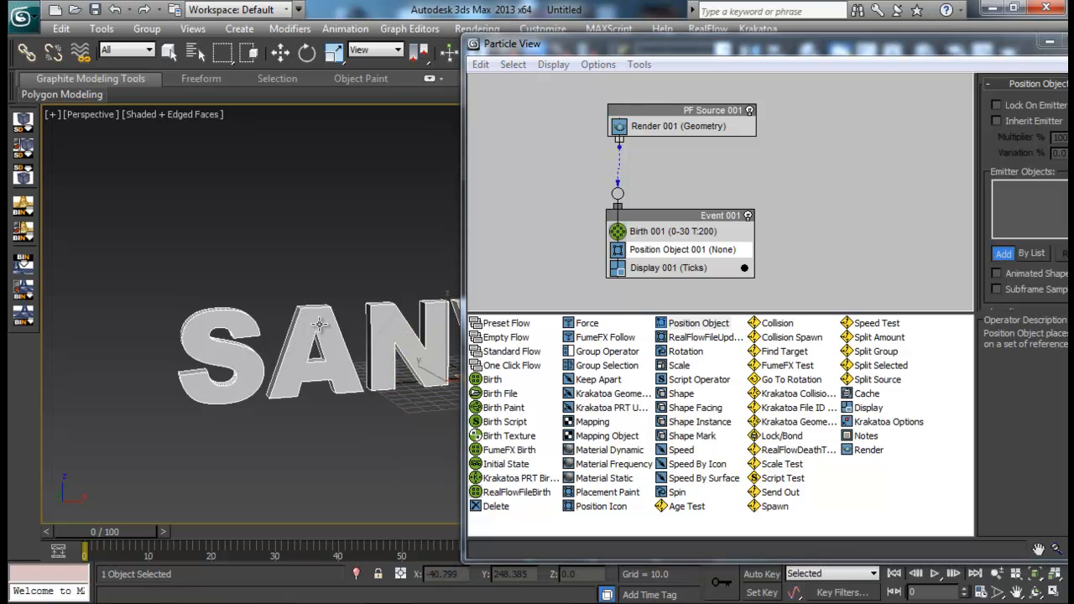
- Set the Birth operator's Emit Stop to 0 and its Amount to 1400
click(684, 232)
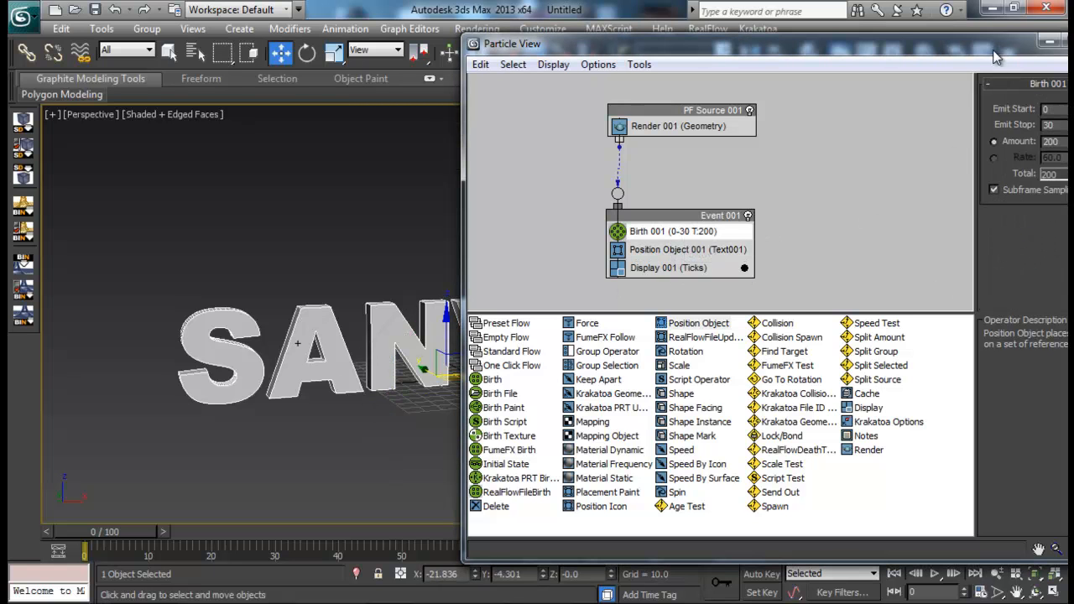
drag(993, 53, 858, 63)
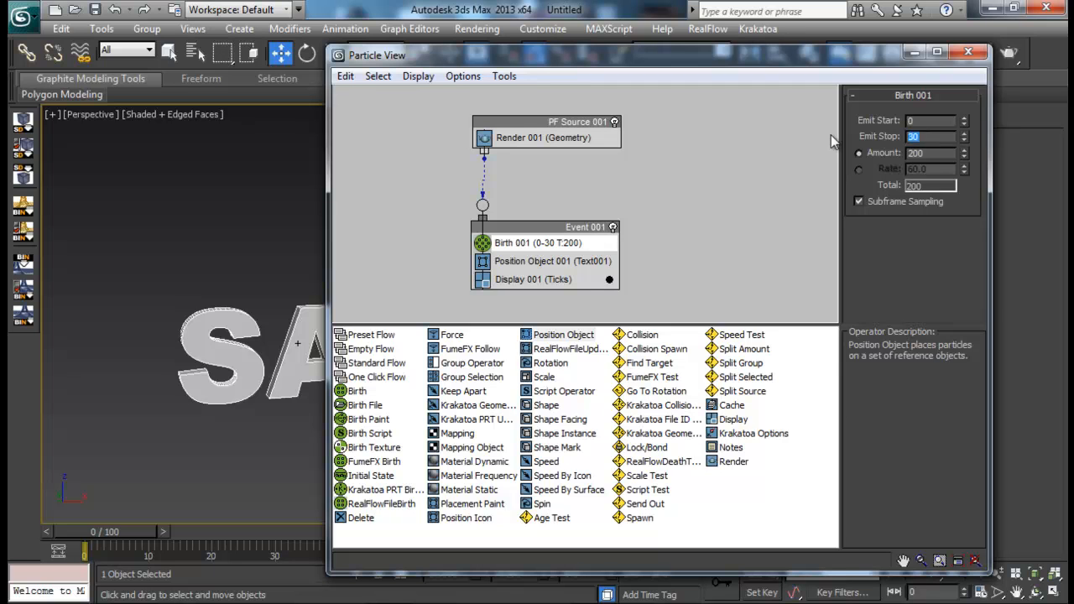
text(0)
key(Return)
key(Tab)
text(1400)
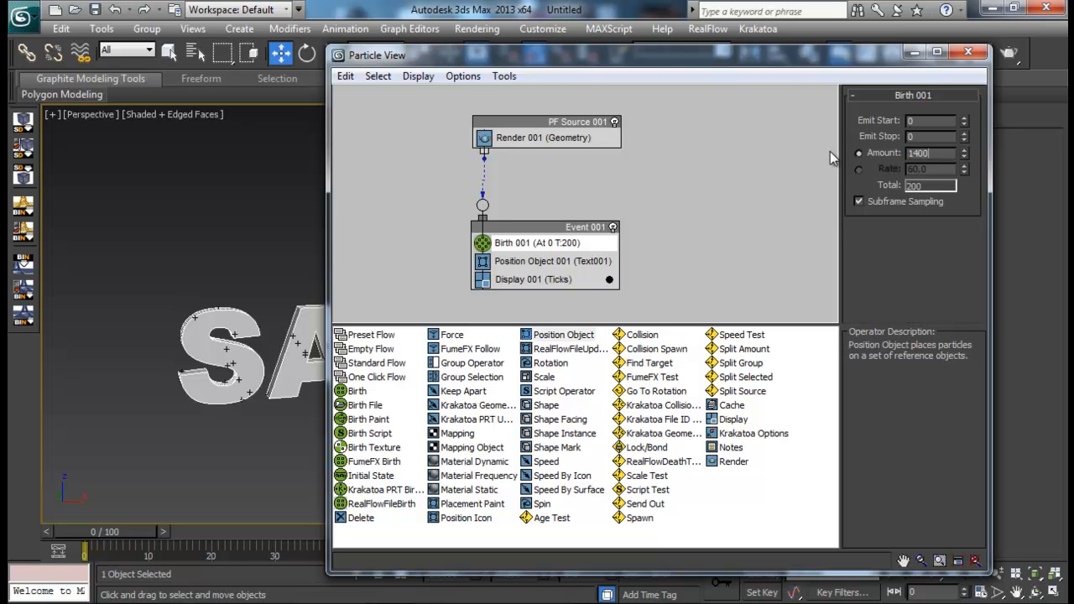
key(Return)
- Check the particle distribution on the text's surface and turn off the PF Source 001 flow
drag(886, 61, 805, 79)
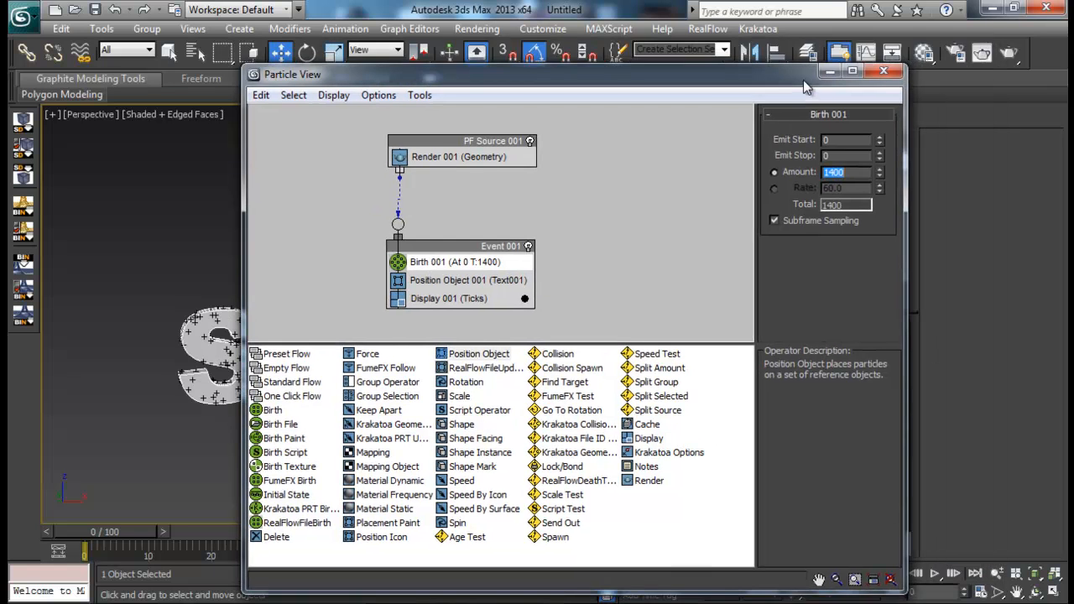
click(827, 75)
alt+middle_drag(531, 359, 445, 354)
scroll(420, 397, up, 3)
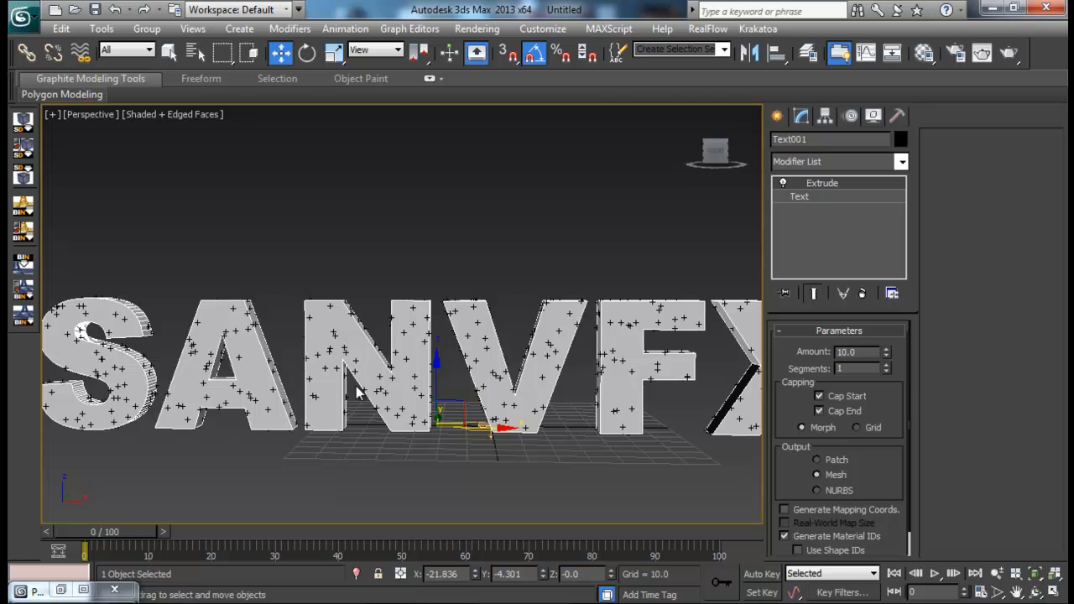
scroll(355, 386, down, 6)
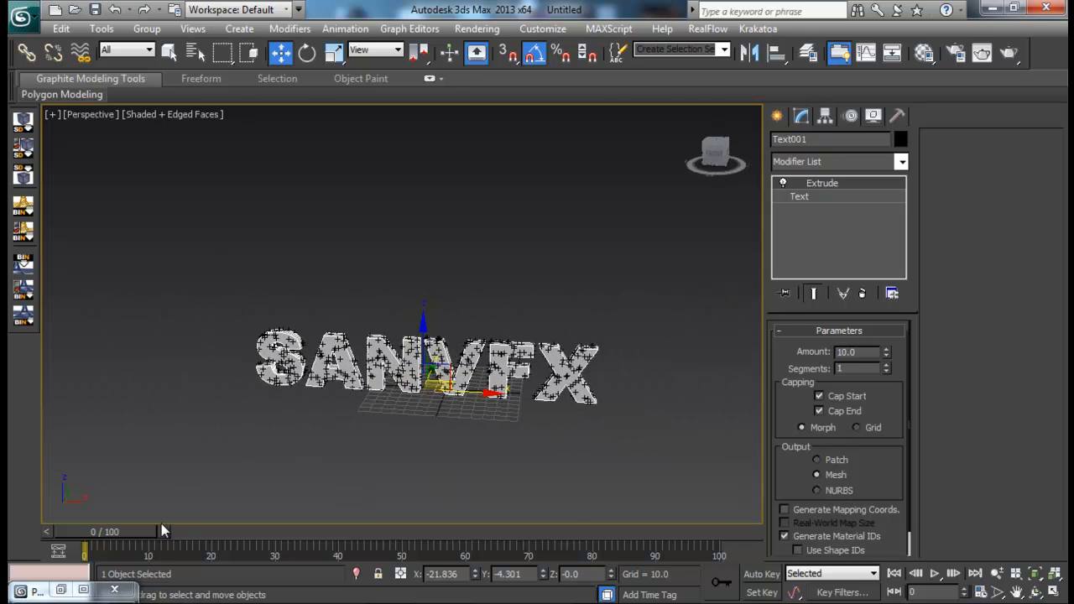
click(60, 590)
click(529, 141)
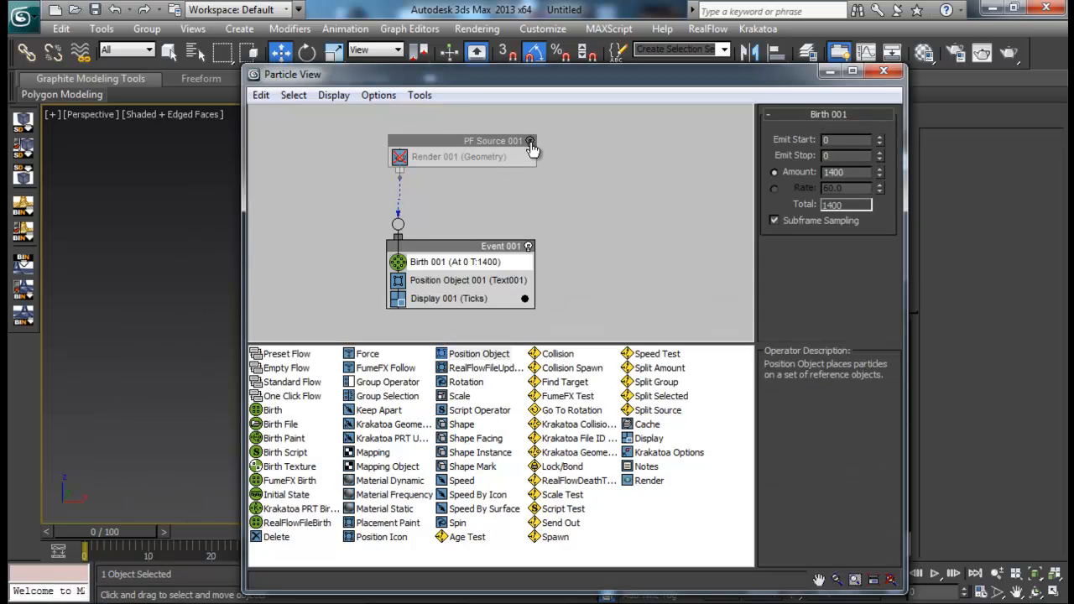
click(830, 72)
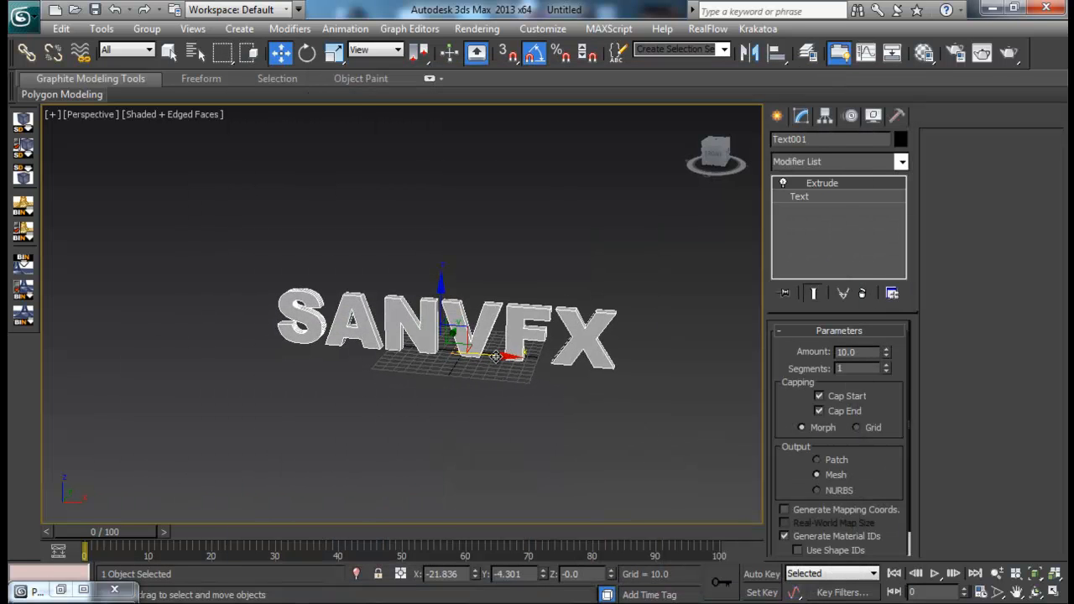
- Create a FumeFX container enclosing the SANVFX text, about 441 wide, 155 long and 71 high, drawing it in the Top view
click(777, 116)
click(783, 143)
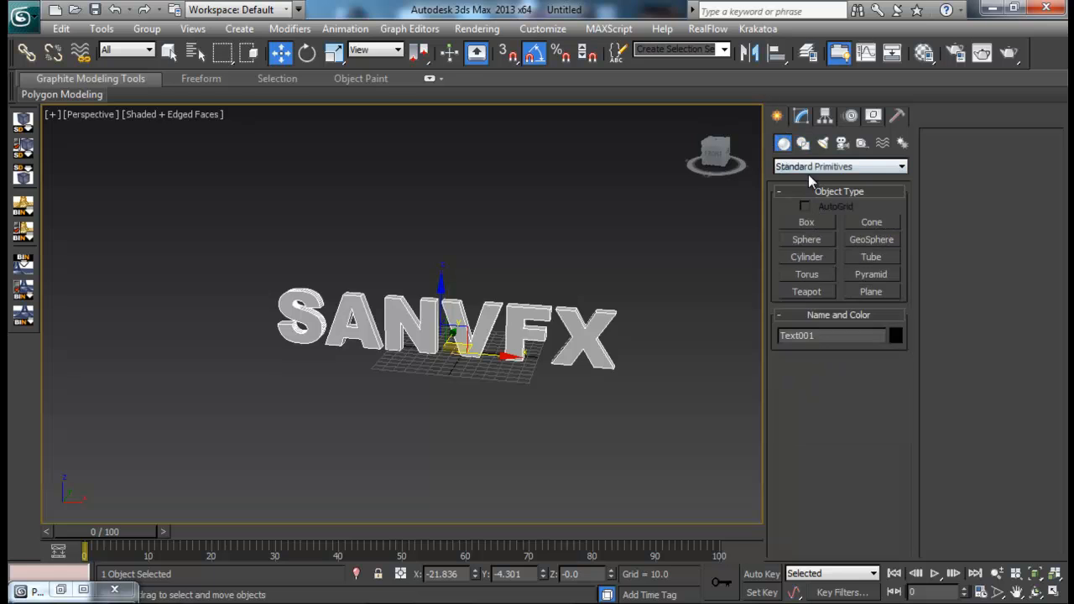
click(827, 167)
click(814, 322)
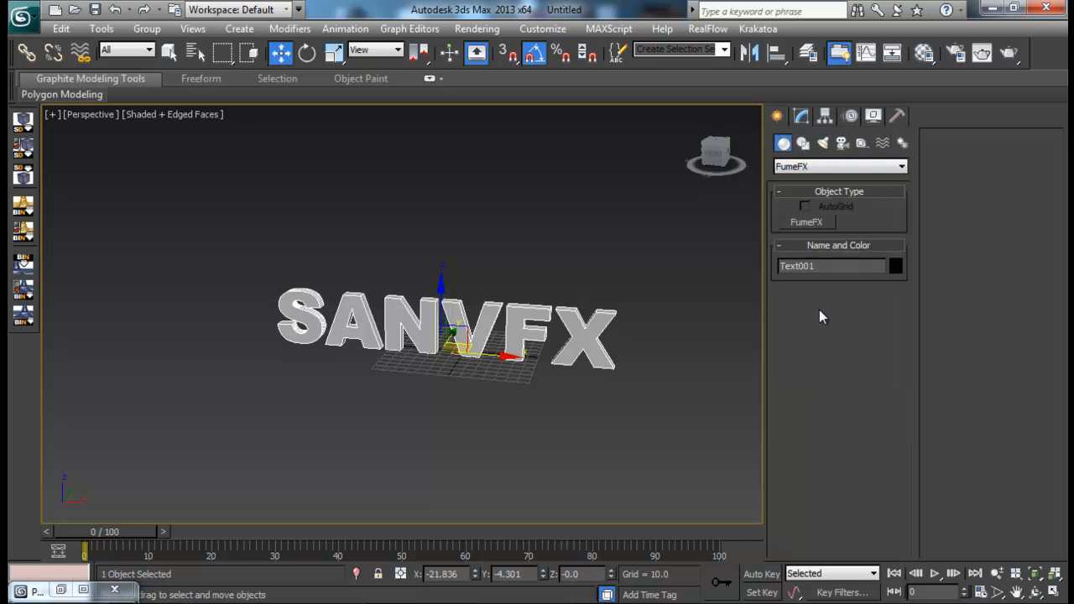
click(807, 222)
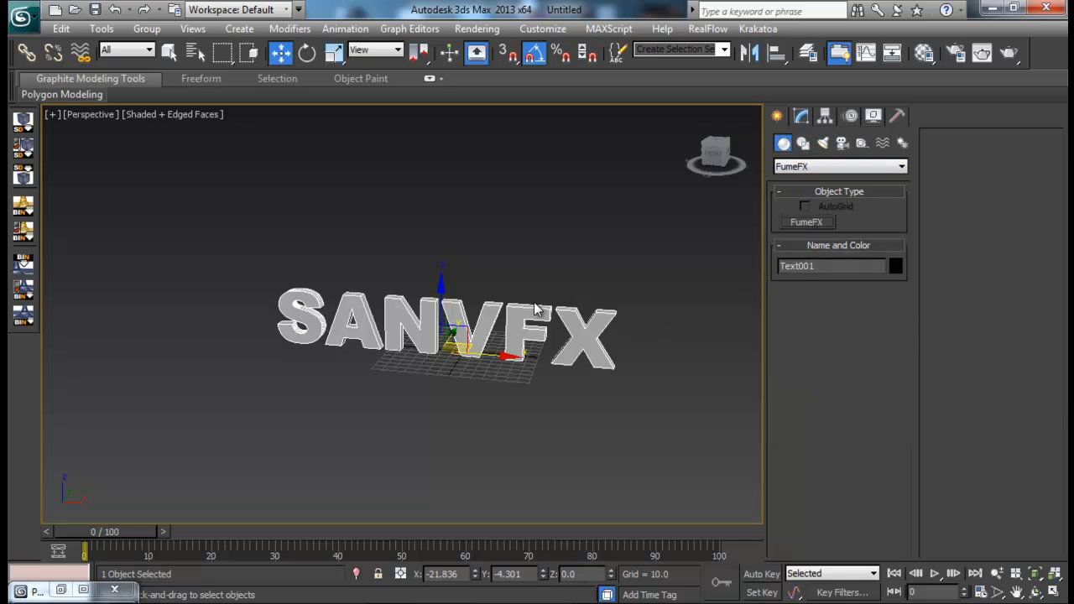
key(alt+w)
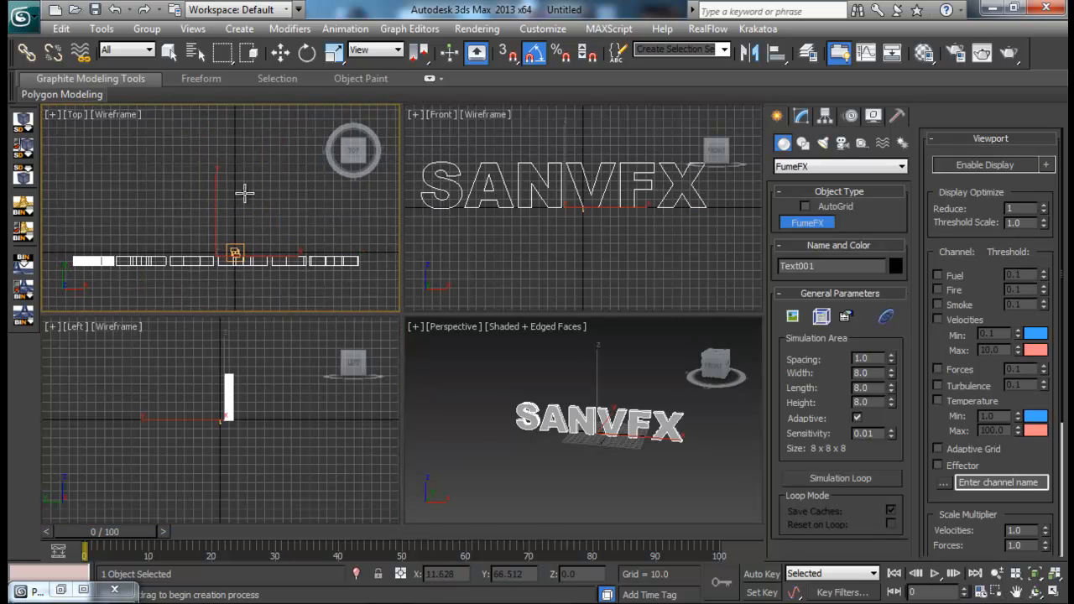
key(alt+w)
drag(198, 270, 595, 409)
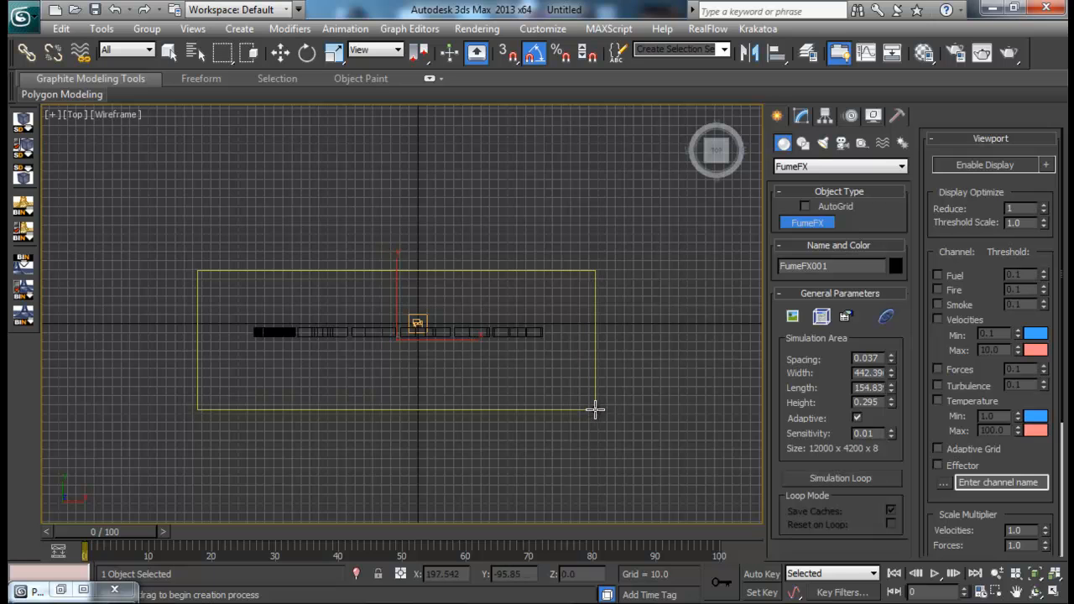
right_click(585, 356)
middle_drag(585, 357, 574, 264)
key(alt+w)
right_click(645, 401)
key(alt+w)
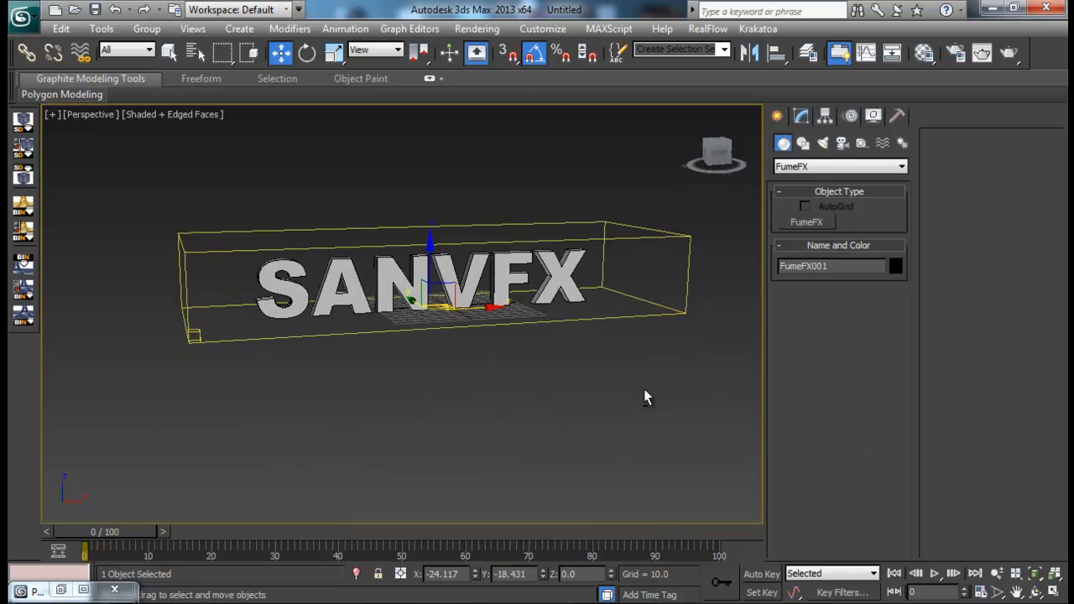
- Enlarge the FumeFX container to about 215 high and 180 long, and lower it to a Z position of about -43.8
middle_drag(645, 398, 638, 448)
click(803, 115)
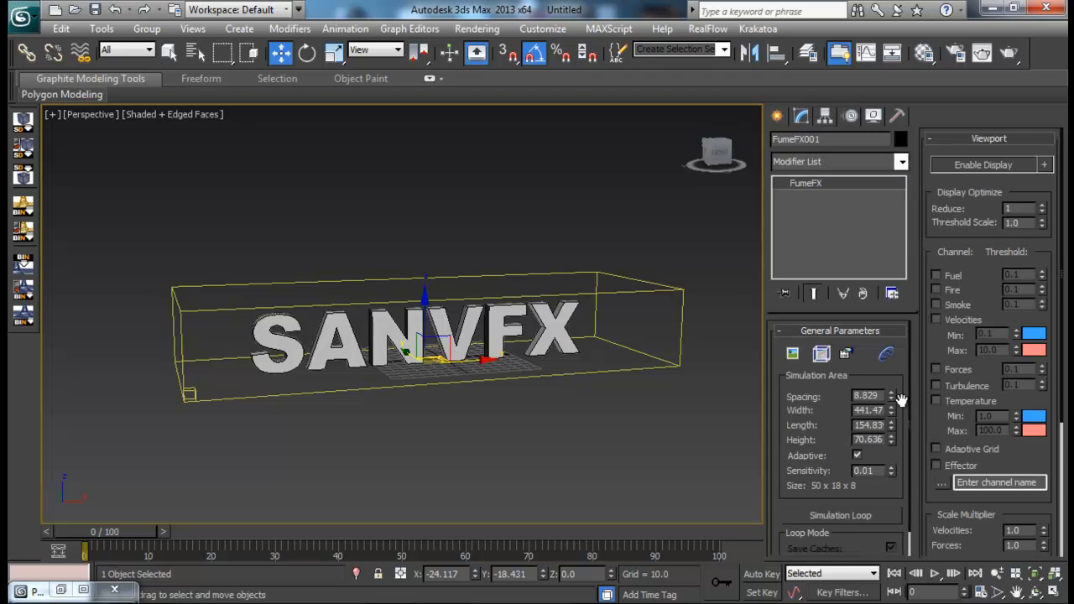
drag(893, 436, 905, 311)
alt+middle_drag(449, 330, 428, 359)
alt+middle_drag(540, 378, 738, 355)
mouse_move(891, 421)
mouse_down()
mouse_move(892, 433)
mouse_move(892, 417)
mouse_up()
alt+middle_drag(522, 366, 568, 383)
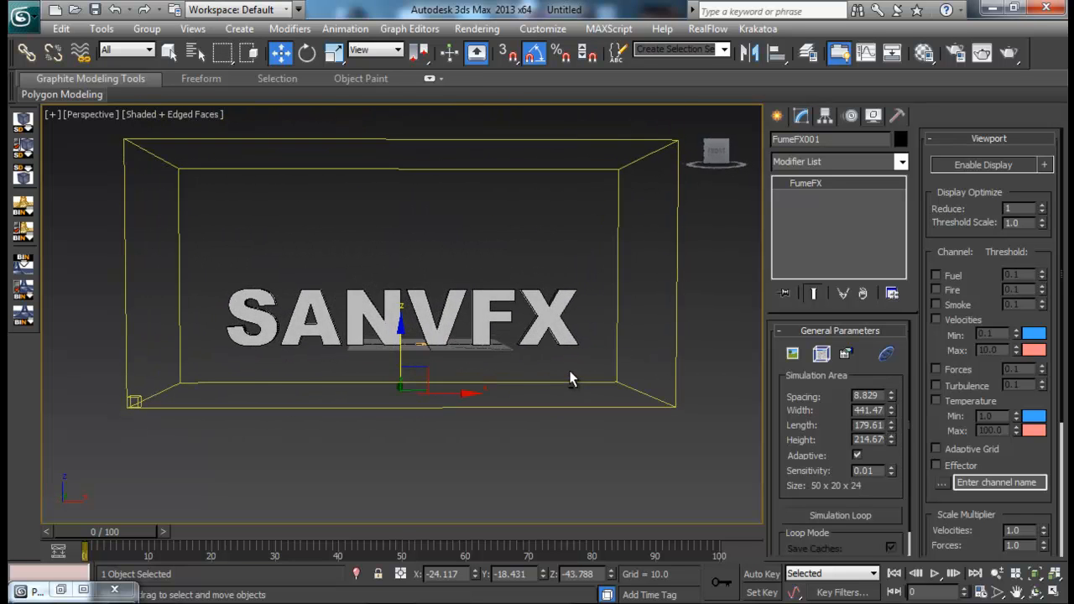
- Create a FumeFX Simple Source about 28 in diameter in the Front view, just below the letter X
key(alt+w)
right_click(472, 280)
key(alt+w)
click(774, 117)
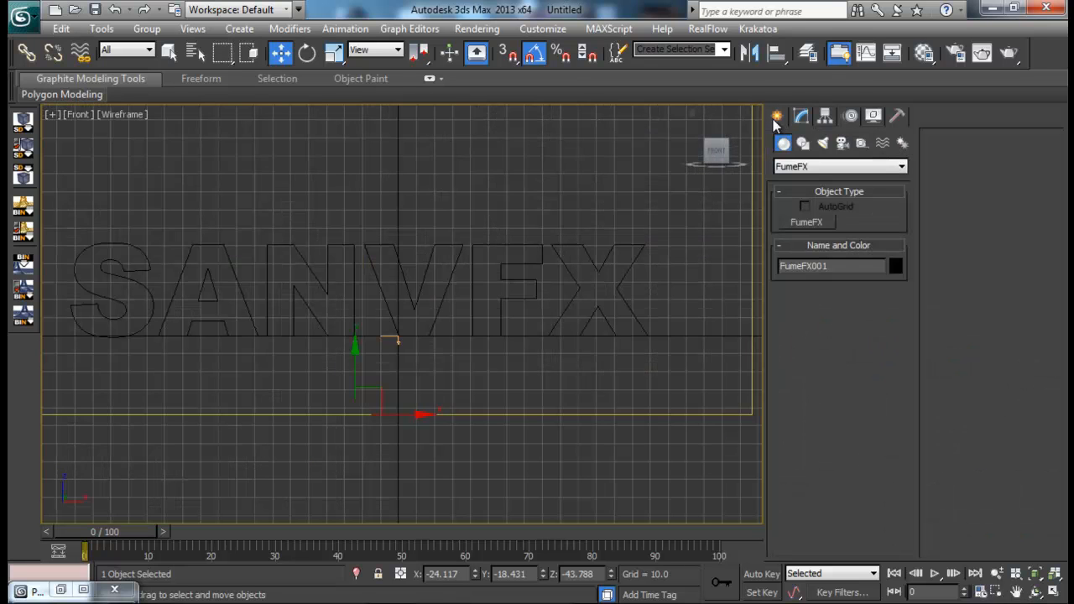
click(862, 144)
click(871, 167)
click(804, 279)
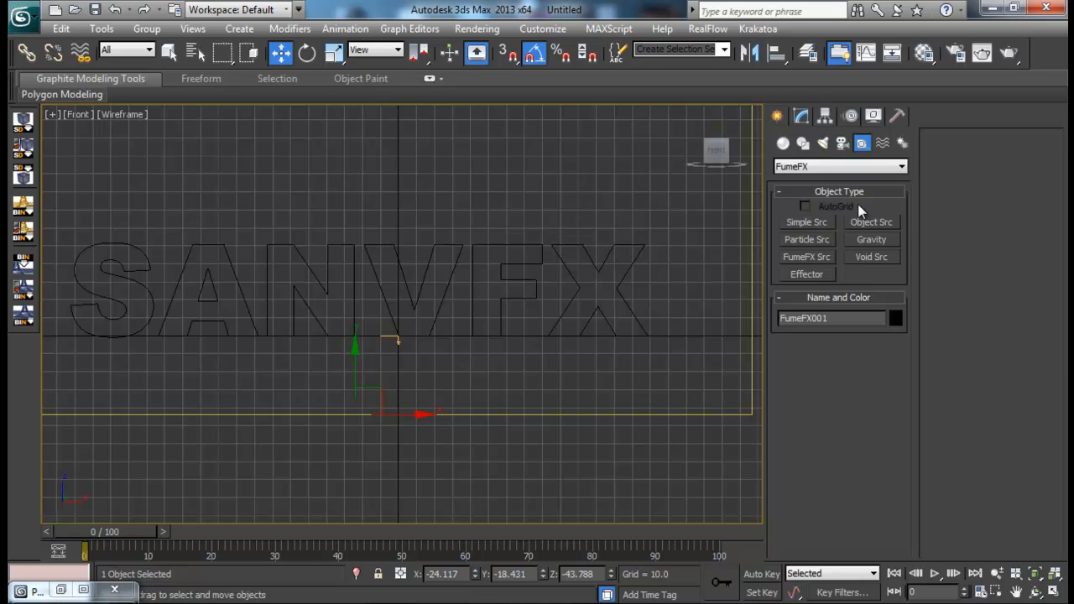
click(823, 219)
drag(602, 382, 619, 392)
key(w)
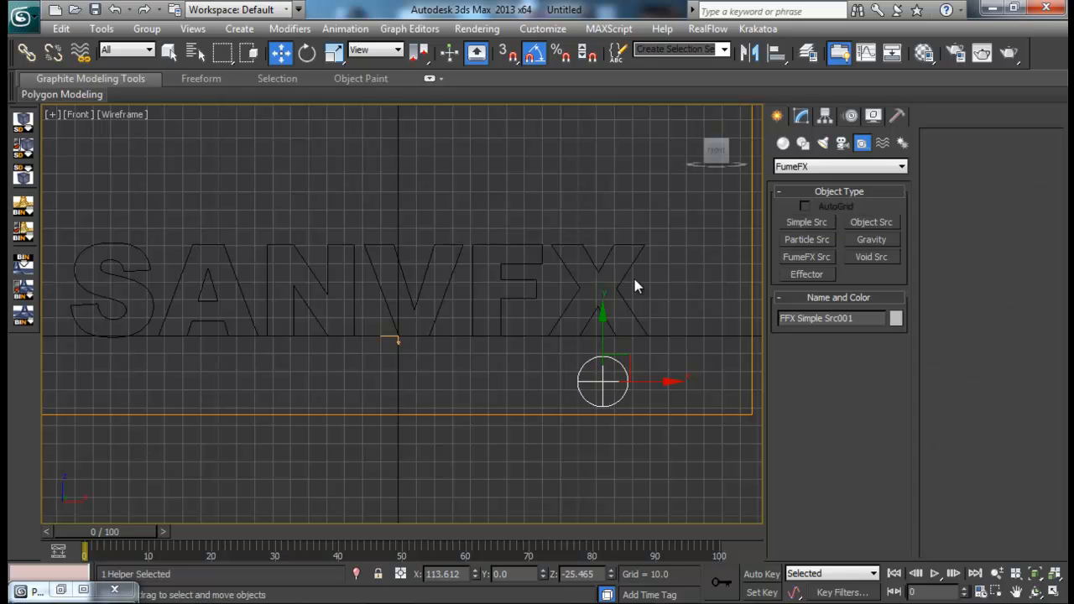
- Move the simple source to a Y position of about -6 and rotate it so its direction arrow points upward
middle_drag(563, 278, 530, 269)
key(alt+w)
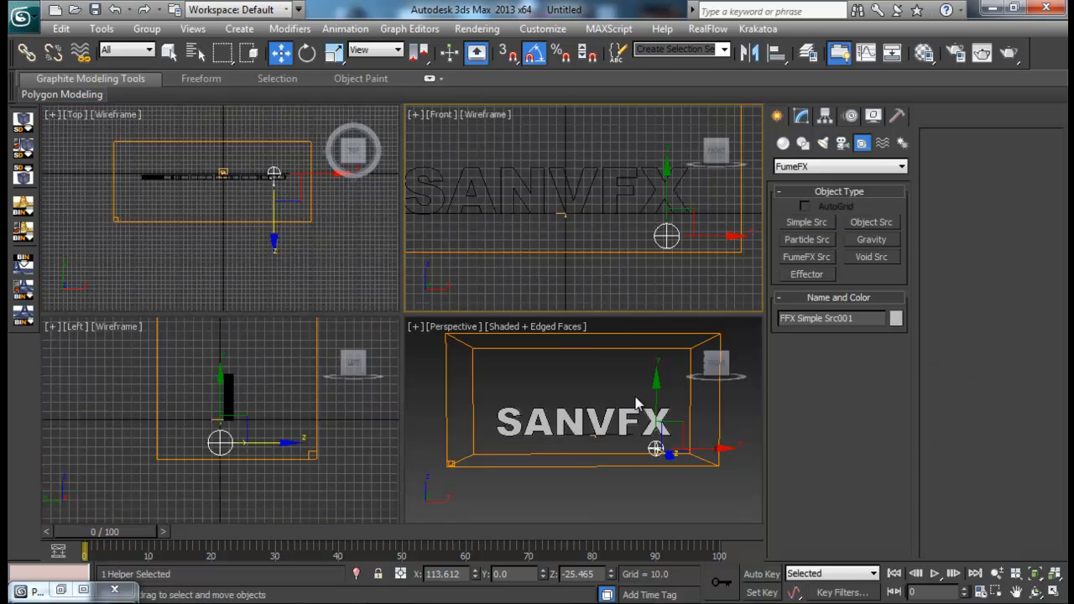
middle_click(638, 403)
key(alt+w)
alt+middle_drag(647, 400, 563, 391)
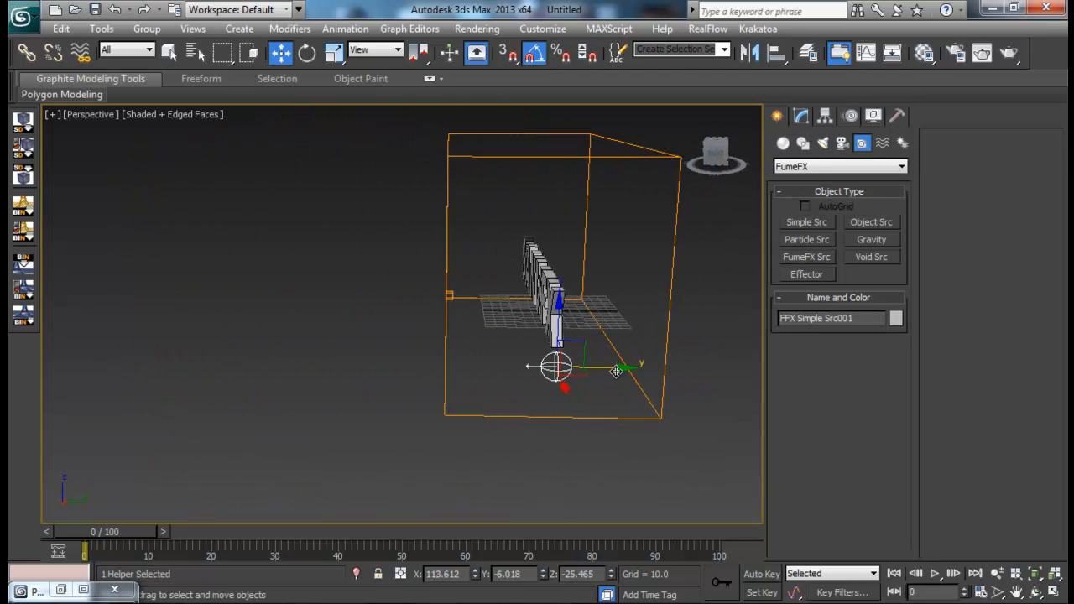
key(e)
drag(574, 326, 648, 351)
alt+middle_drag(613, 429, 700, 425)
- Move the simple source past the end of the letter X, to about X 154 and Z -26.8
key(alt+w)
middle_drag(585, 228, 535, 249)
key(alt+w)
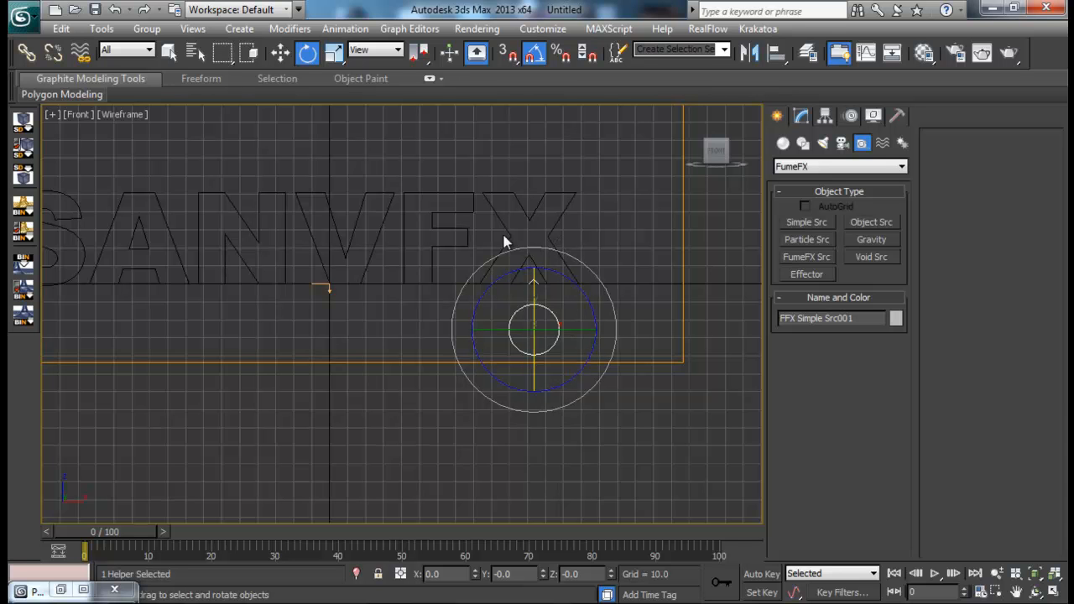
middle_drag(272, 277, 336, 302)
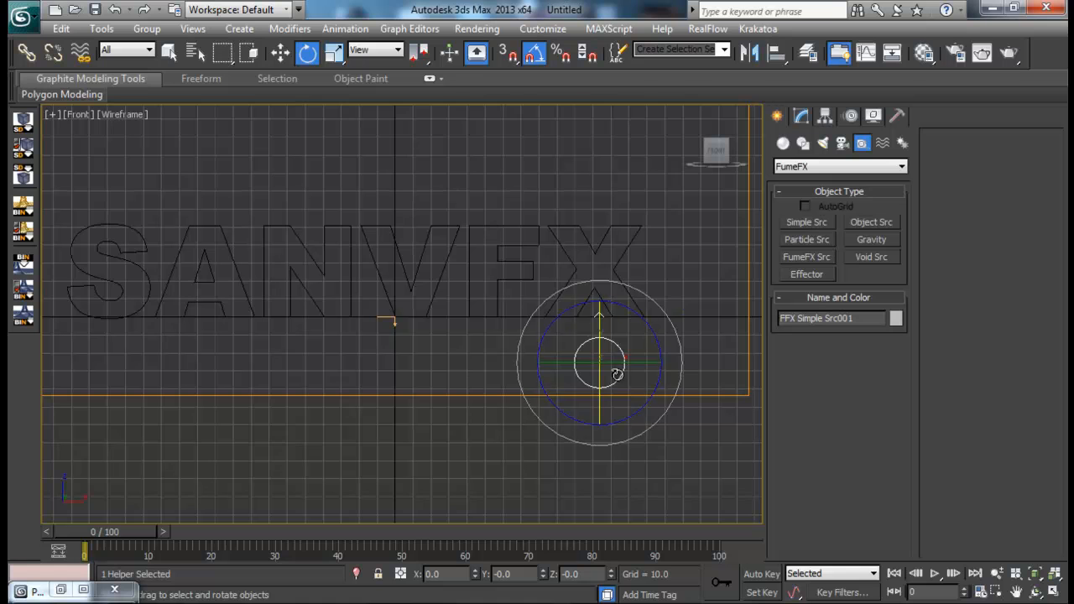
key(w)
drag(654, 364, 727, 365)
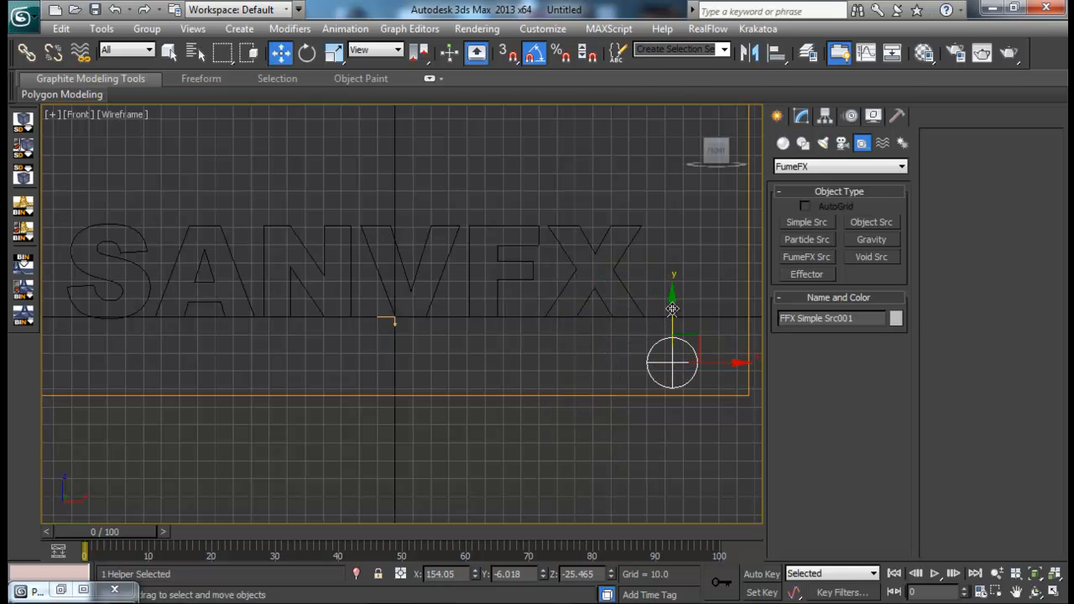
drag(673, 308, 672, 311)
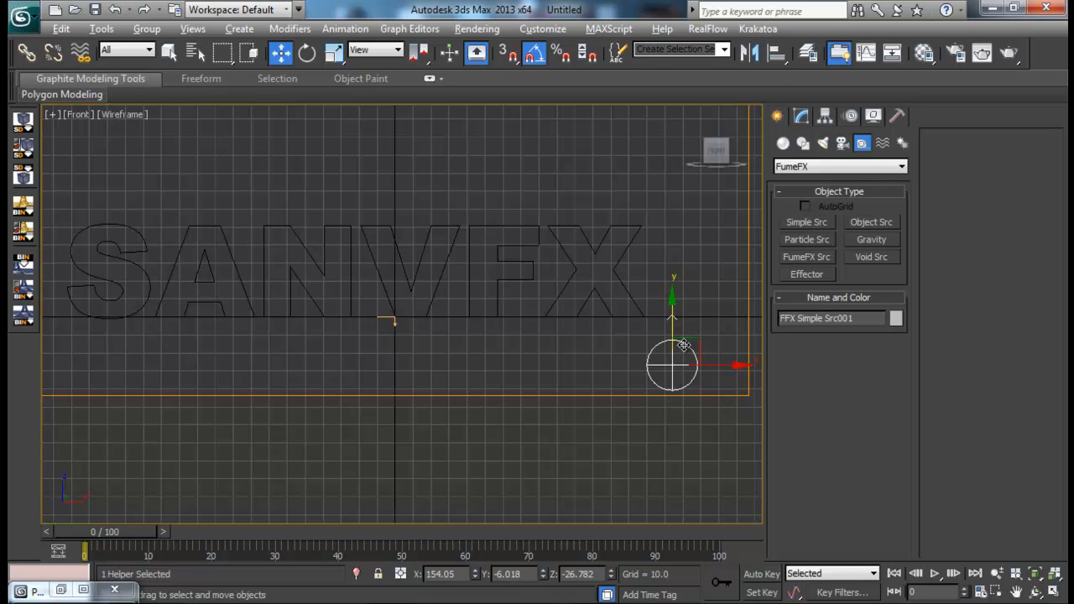
- Align the simple source with the text's depth by shifting it to a Y position of about -9.1
key(alt+w)
right_click(663, 439)
key(alt+w)
alt+middle_drag(662, 439, 556, 427)
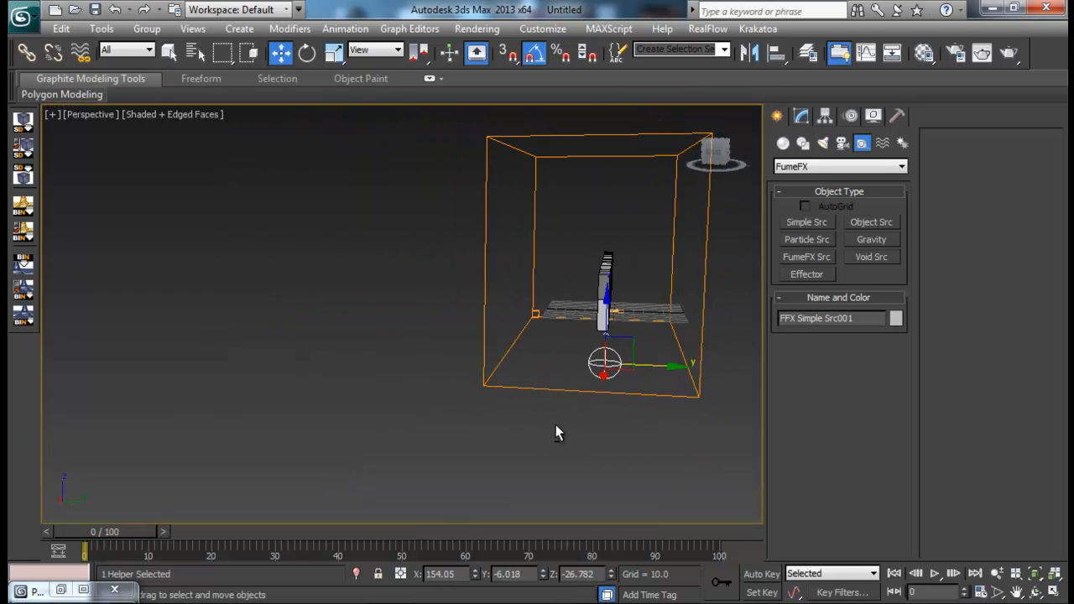
drag(662, 367, 658, 367)
- Animate the simple source with Auto Key, moving it to about X -206.5 beyond the letter S at frame 70, and return to frame 0
middle_drag(625, 356, 659, 458)
key(alt+w)
right_click(560, 220)
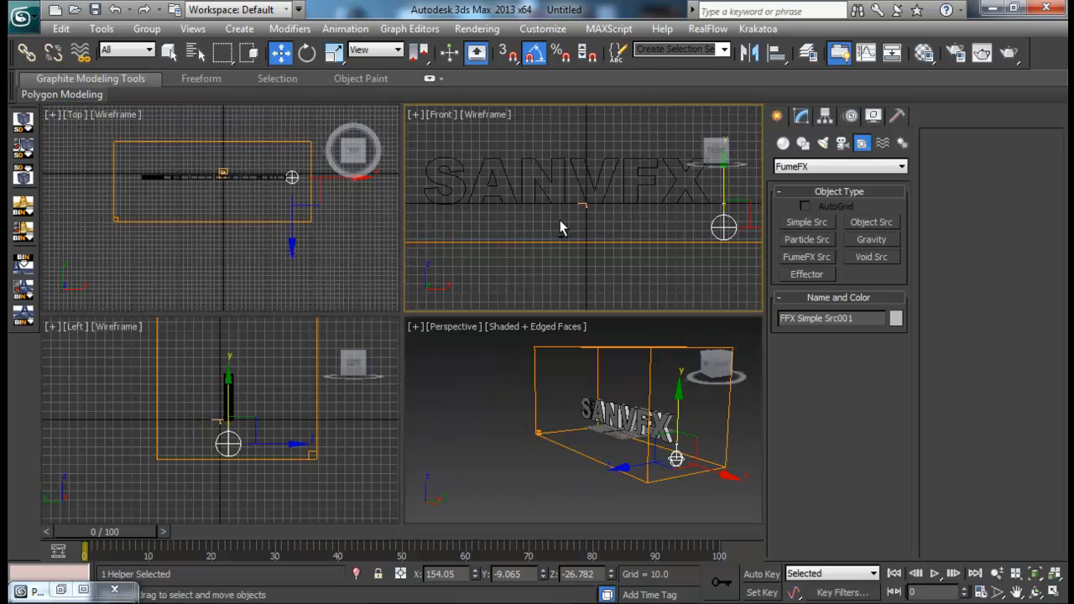
key(alt+w)
click(760, 575)
drag(111, 537, 528, 543)
key(w)
scroll(617, 401, down, 5)
drag(628, 348, 303, 348)
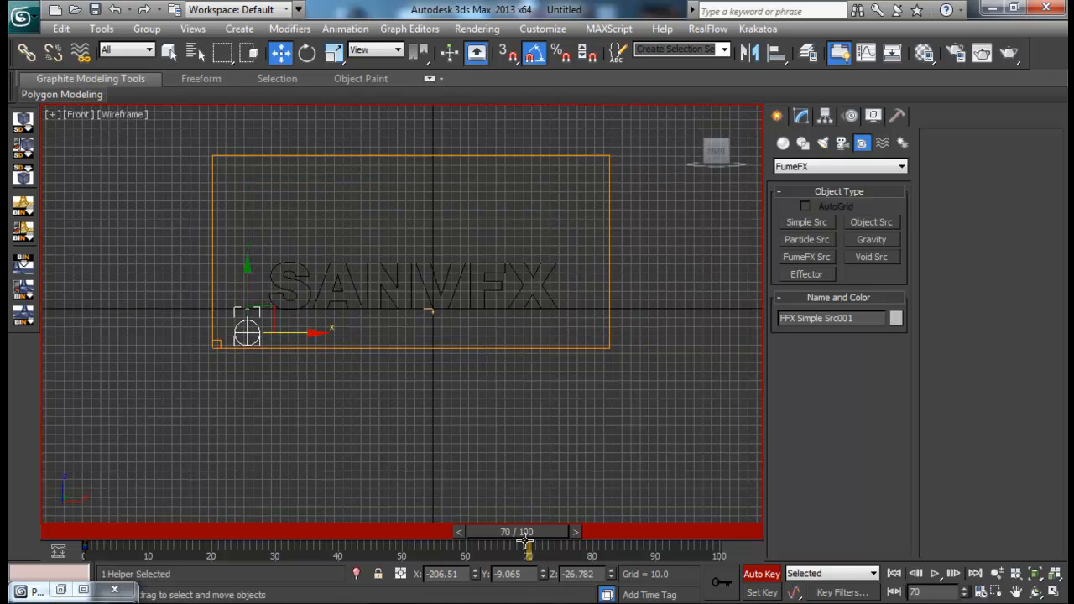
click(770, 576)
key(q)
drag(510, 531, 89, 526)
- Add the simple source to the FumeFX container's object and source list
key(w)
middle_drag(428, 376, 429, 363)
key(alt+w)
middle_click(586, 440)
key(alt+w)
alt+middle_drag(499, 407, 723, 406)
click(654, 415)
click(801, 117)
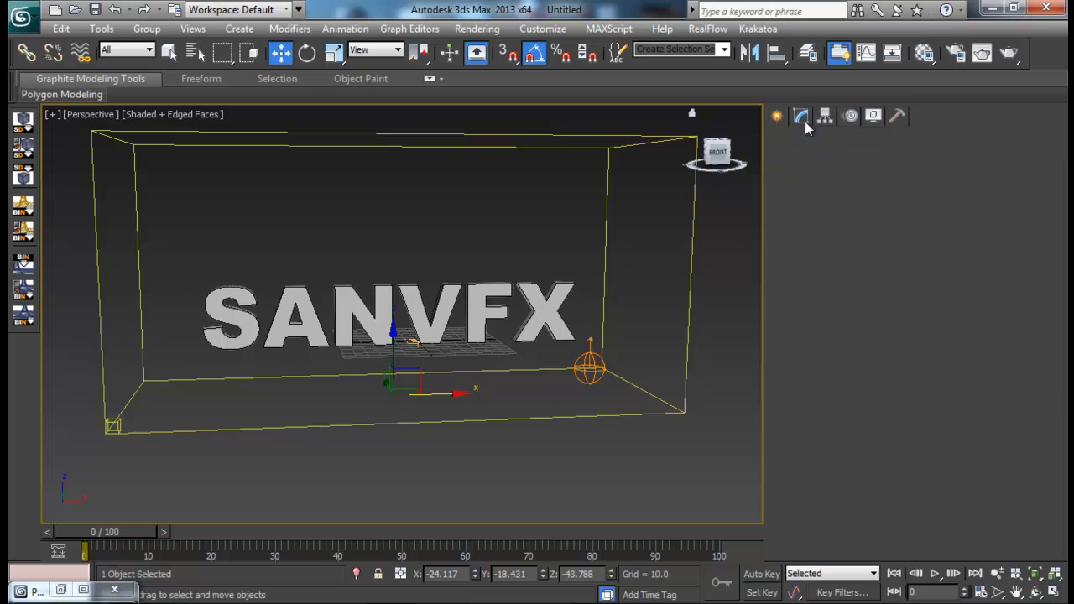
click(821, 354)
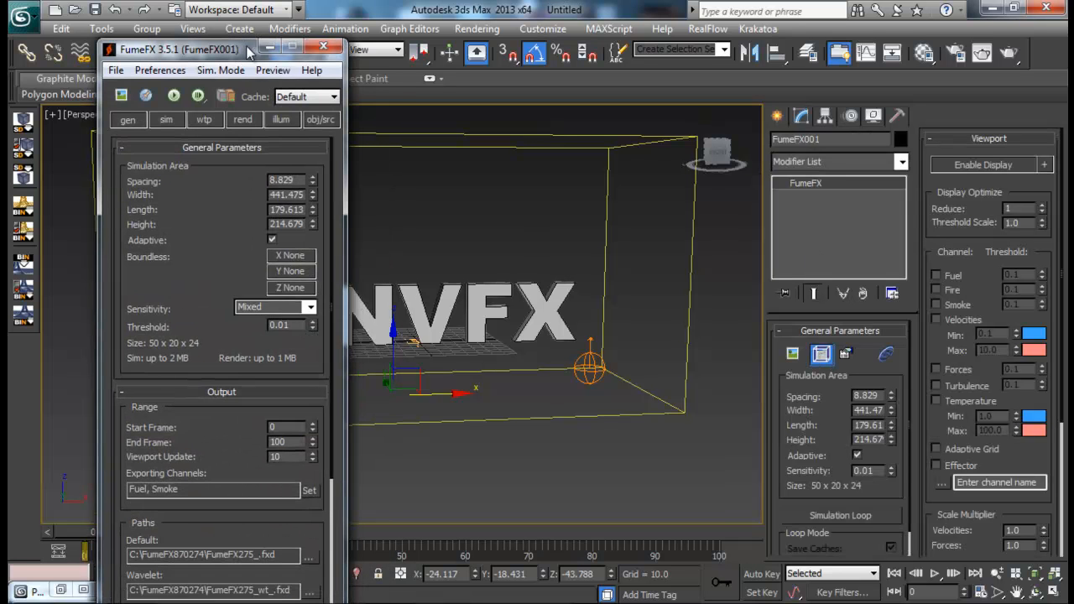
click(321, 119)
click(231, 343)
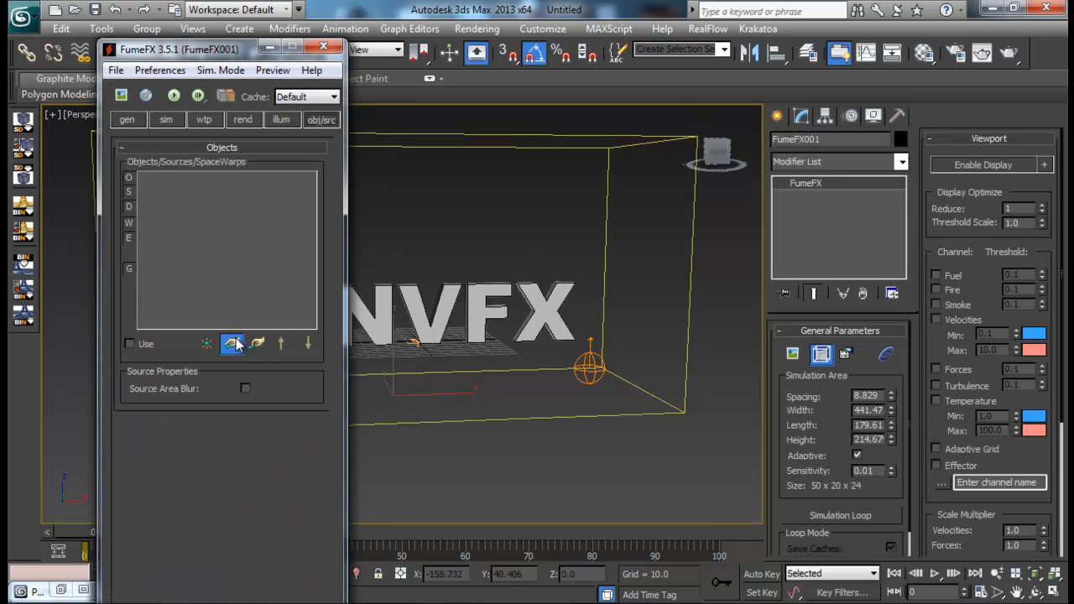
click(591, 370)
drag(264, 51, 236, 53)
- Create a Wind force below the simple source, near the container's front edge
click(778, 115)
click(882, 143)
click(871, 274)
drag(586, 454, 610, 469)
key(w)
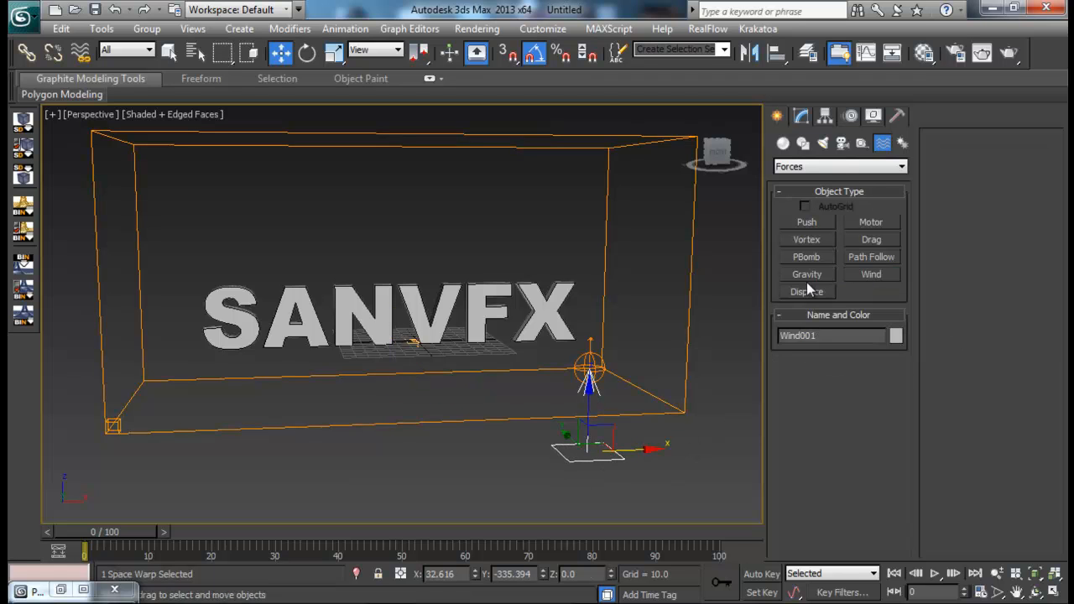
- Set the wind's Strength to 15, Turbulence to 2.5 and Frequency to 3.0
click(802, 114)
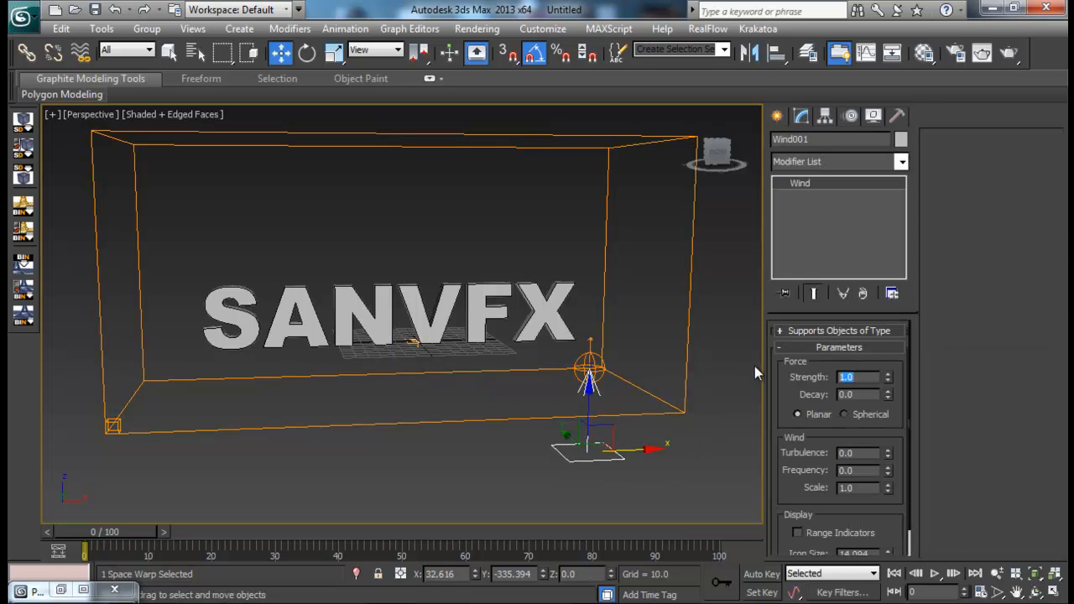
text(15)
key(Return)
click(872, 453)
text(2.5)
key(Tab)
- Add the Wind force to the FumeFX container's object and source list
middle_drag(713, 430, 685, 385)
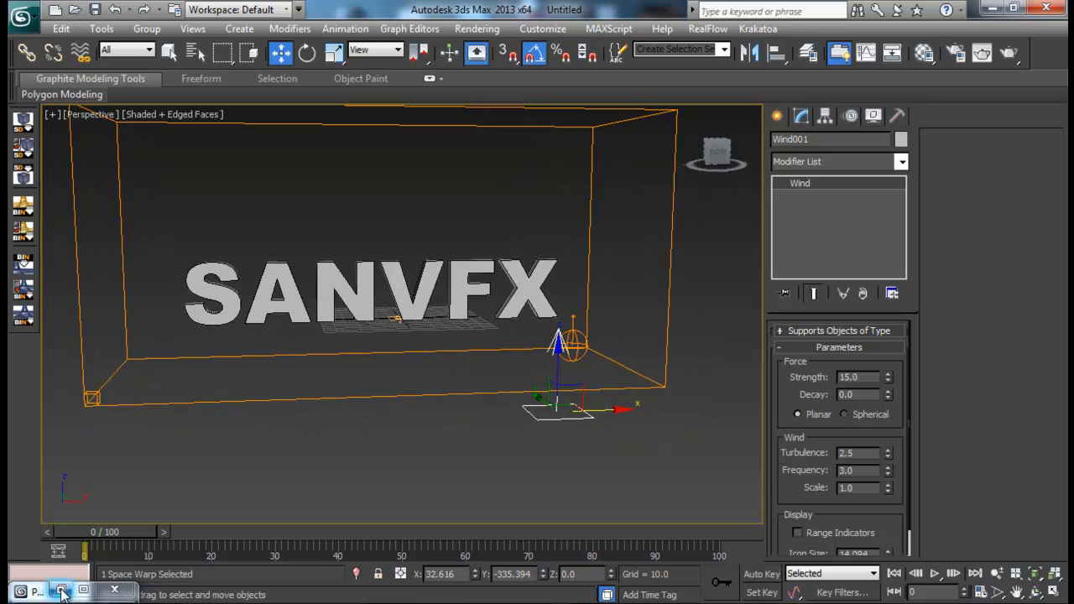
click(776, 115)
click(667, 244)
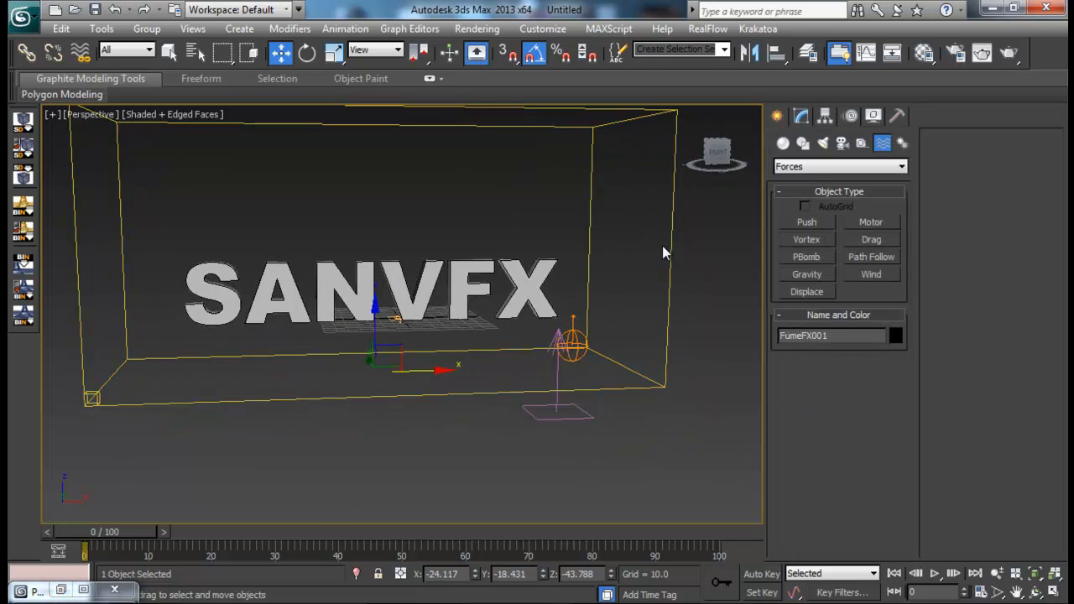
click(802, 115)
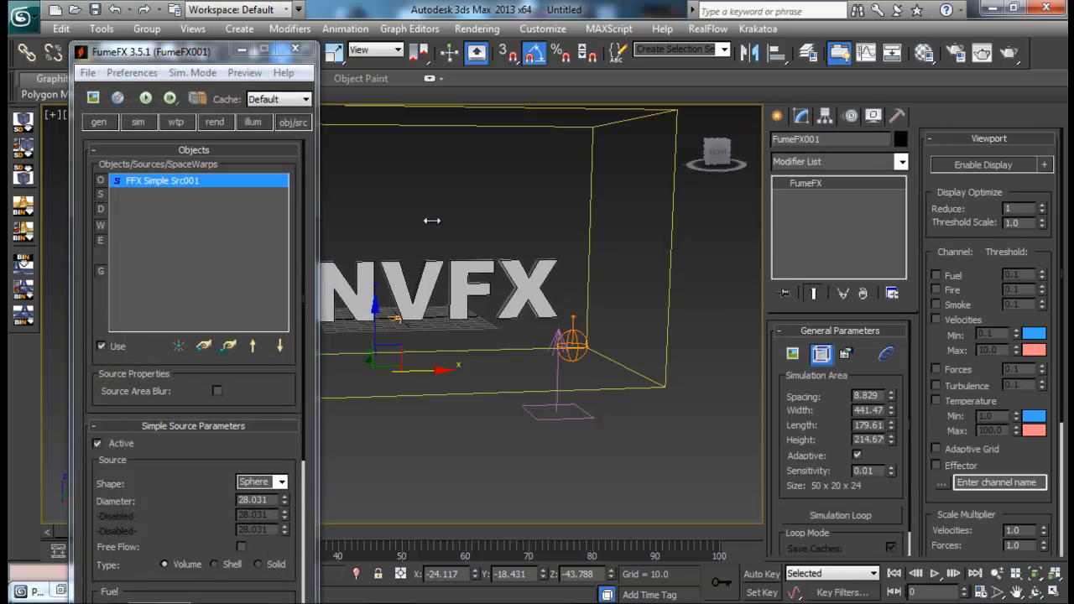
click(203, 346)
click(547, 415)
- Open the FumeFX output preview and exclude fuel from the simulation so that only Smoke is exported
click(92, 98)
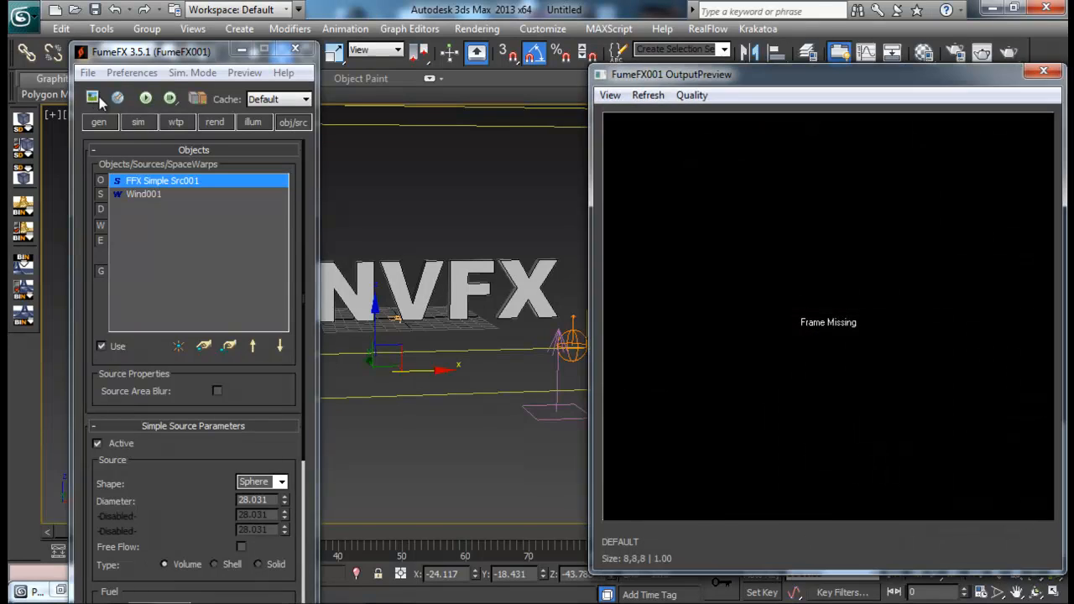
click(139, 121)
scroll(176, 370, down, 5)
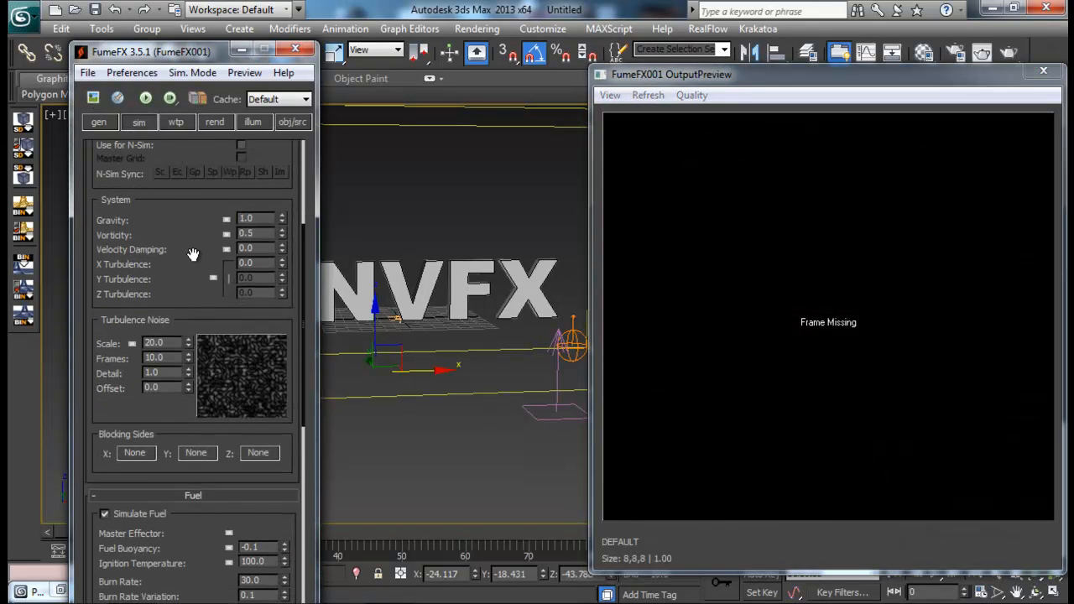
scroll(149, 225, up, 3)
- Set the simulation grid Spacing to 1.7 and review the output range and cache paths
click(99, 123)
drag(280, 182, 294, 250)
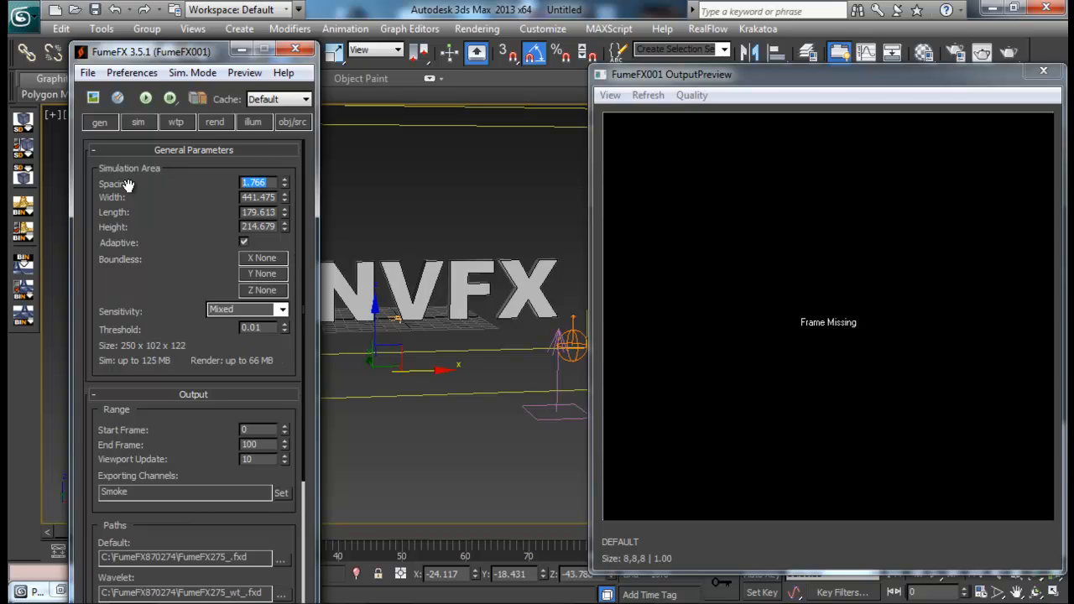
text(7)
key(Return)
scroll(203, 225, down, 5)
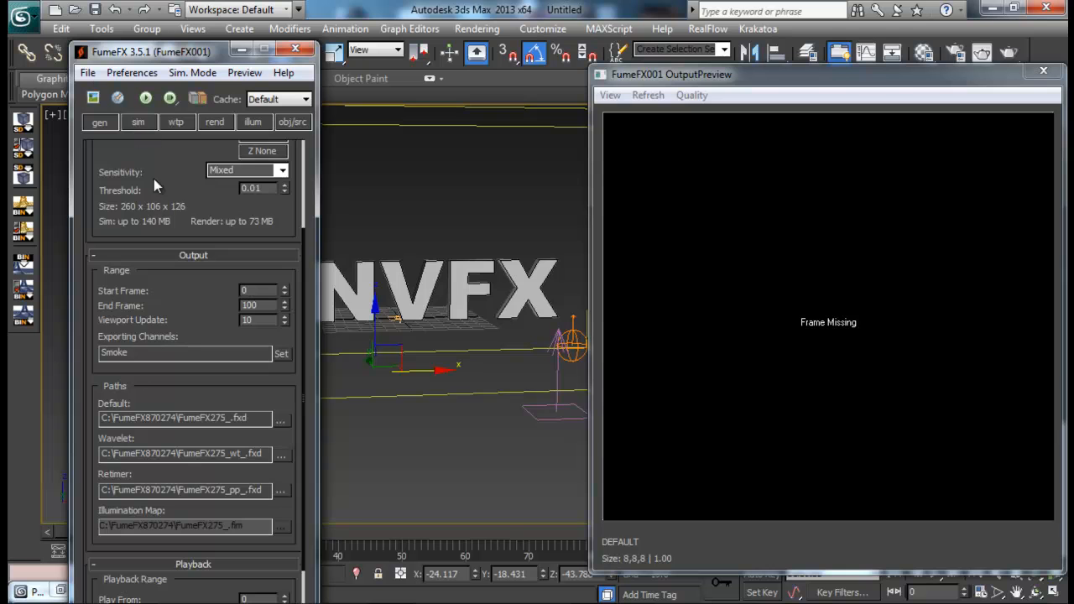
scroll(188, 251, down, 4)
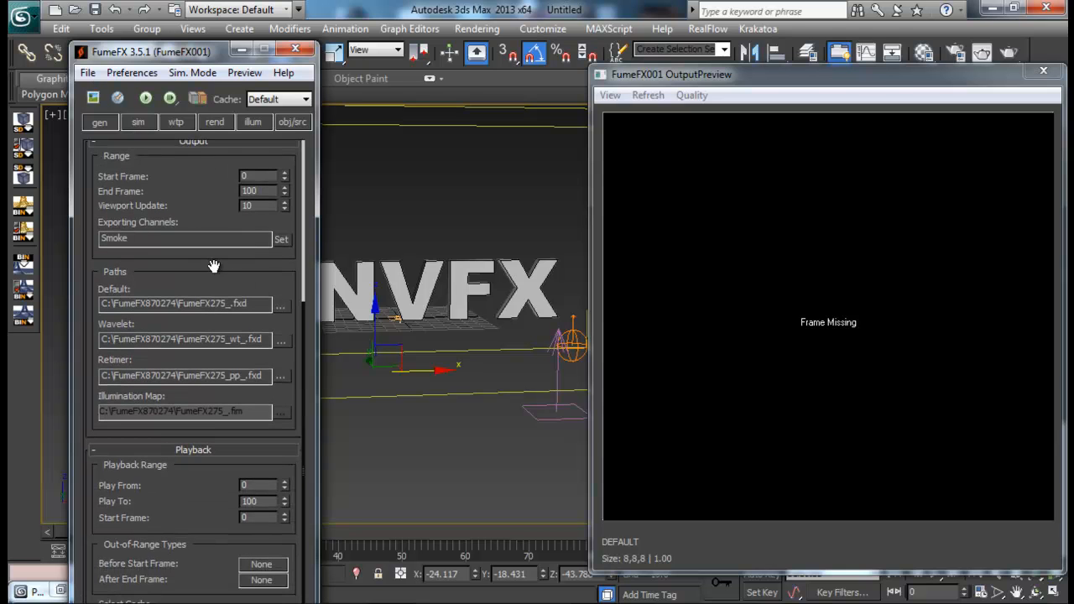
drag(214, 266, 232, 506)
- Set the simulation's Maximum Iterations to 75 and enable Cubic Interpolation
click(138, 122)
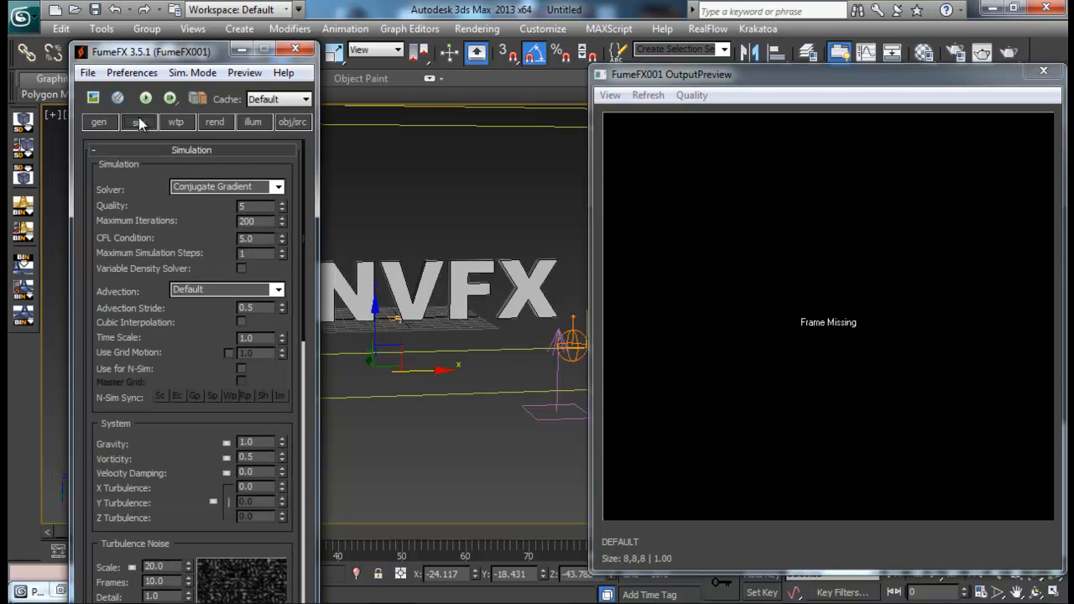
double_click(256, 221)
click(242, 322)
scroll(222, 327, down, 3)
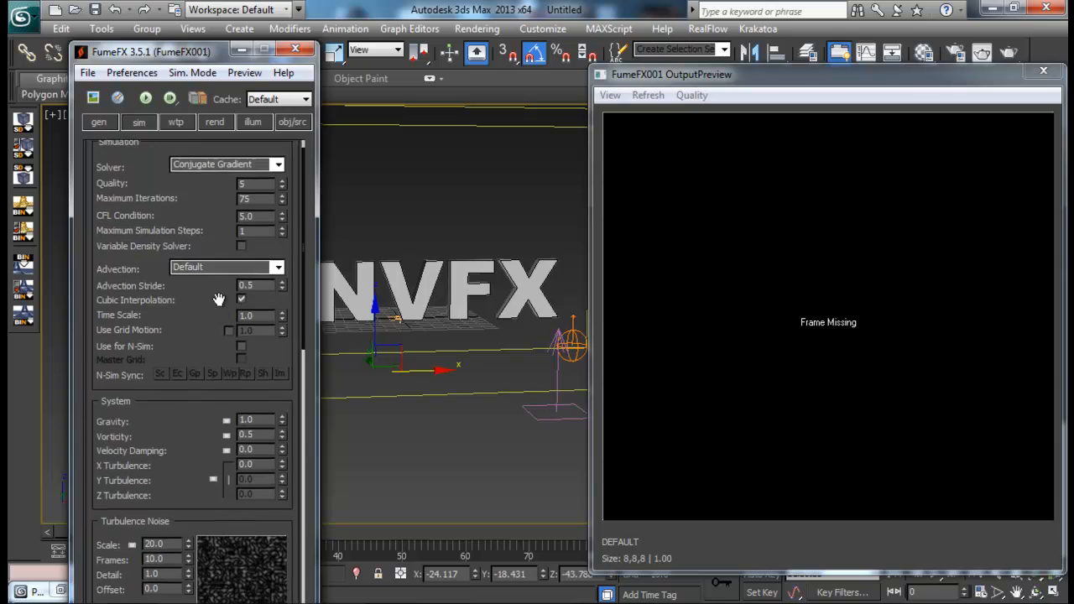
- Set the simulation's Vorticity to 0.7 and the X Turbulence to 1.2
drag(193, 394, 194, 332)
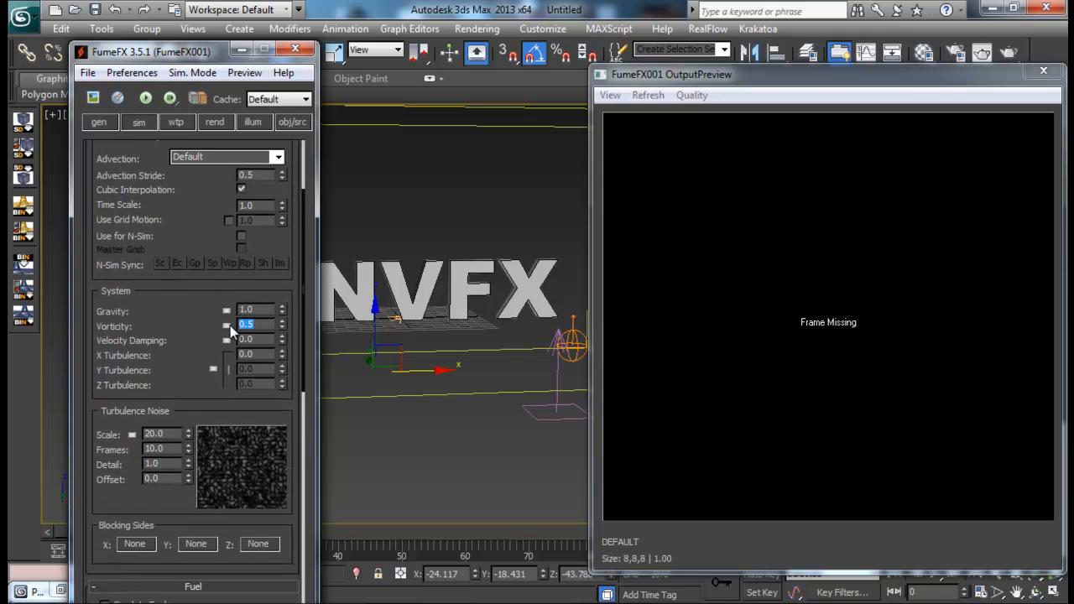
text(0.7)
key(Return)
key(Tab)
key(Tab)
- Set the Turbulence Noise Scale to 33 and Detail to 5
double_click(168, 434)
text(30)
key(Return)
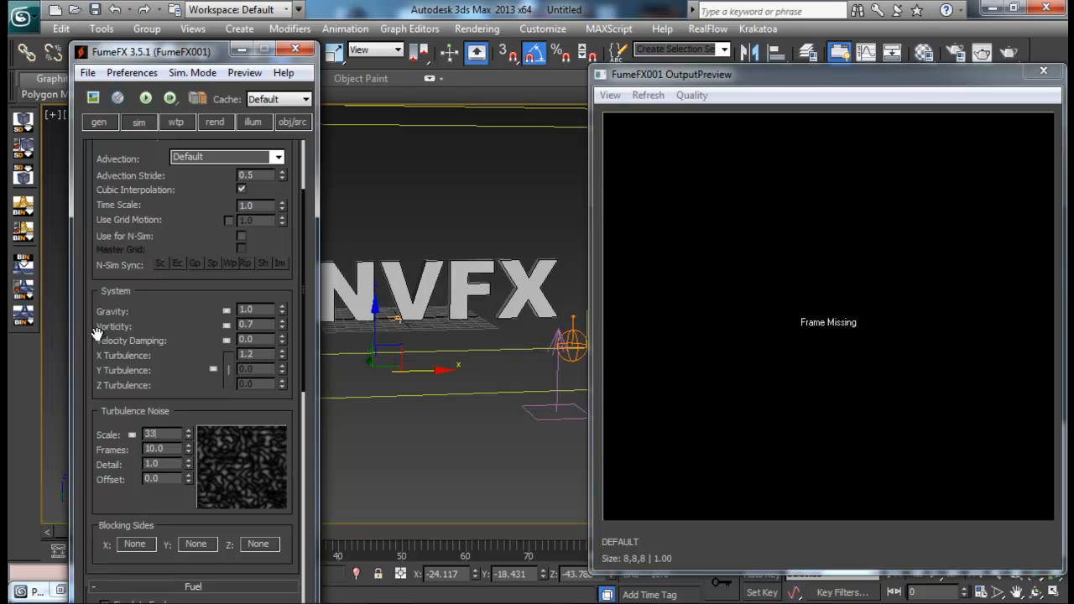
key(Return)
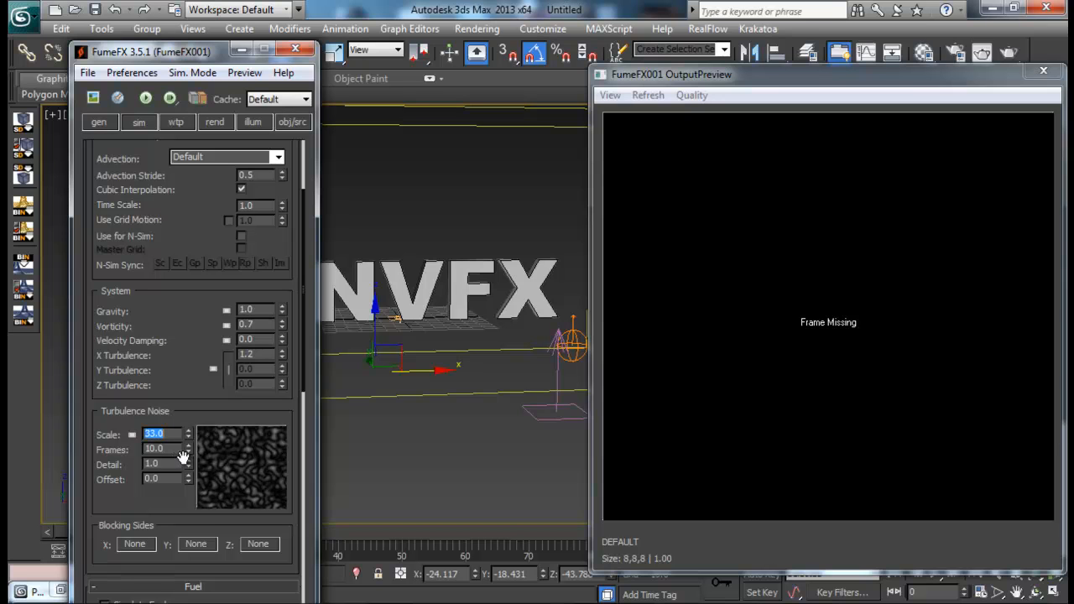
drag(176, 463, 123, 457)
text(5)
key(Return)
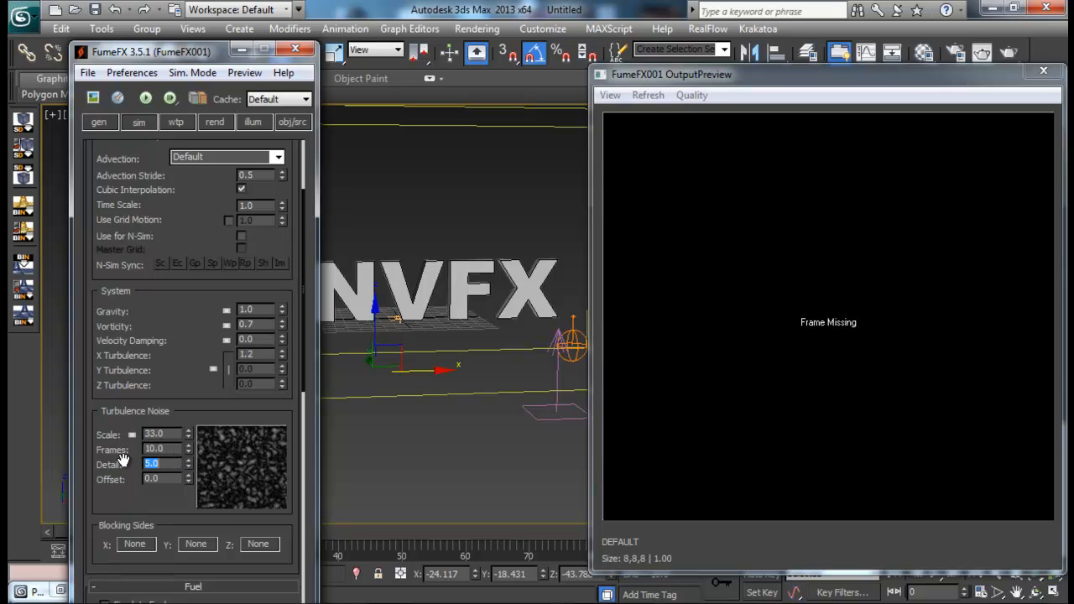
- Review the remaining simulation parameters, including Temperature and Velocity, and the Simple Source's fuel, temperature and smoke amounts
drag(139, 397, 158, 155)
drag(186, 487, 197, 135)
drag(196, 231, 200, 122)
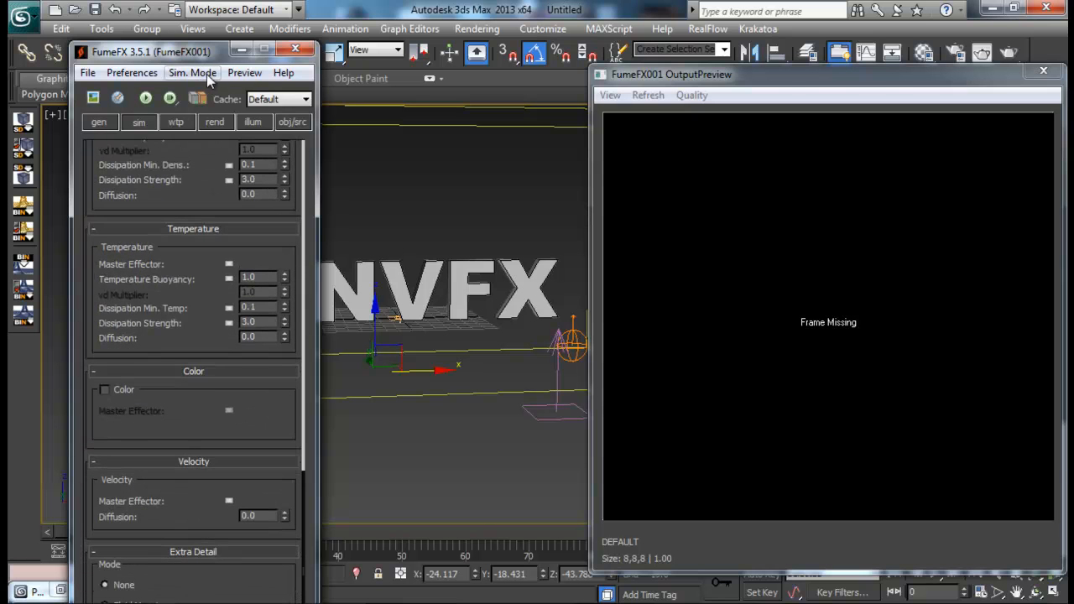
click(293, 122)
drag(184, 445, 169, 251)
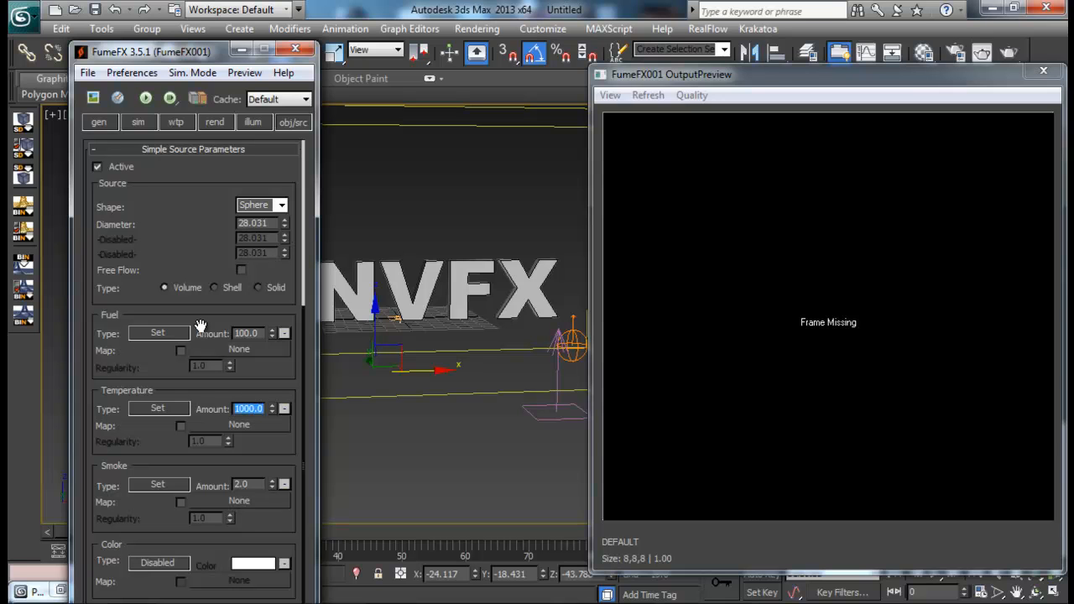
drag(134, 454, 137, 237)
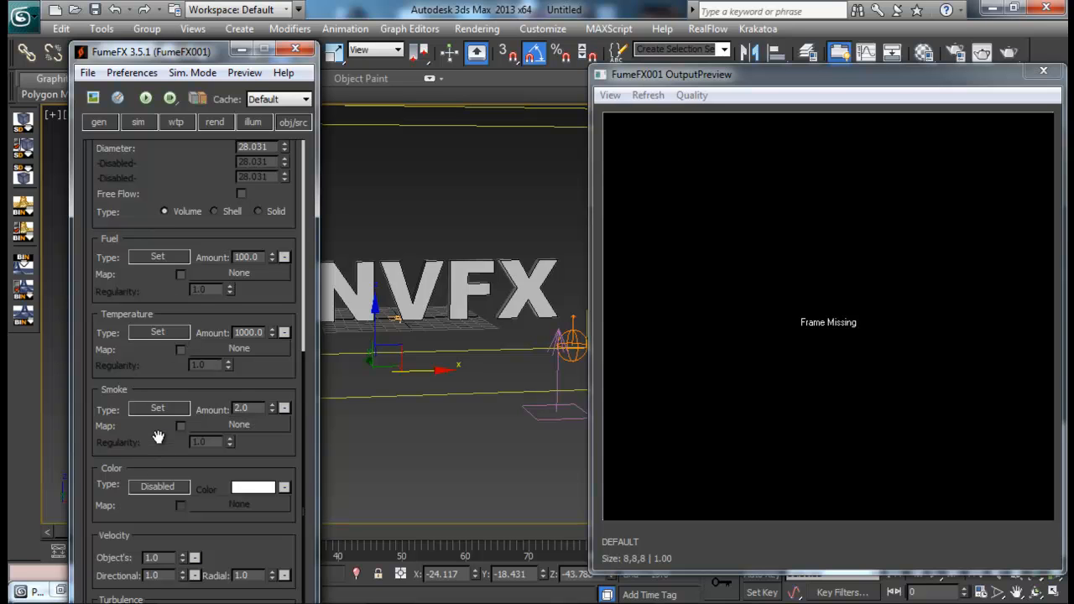
- Run a trial default simulation and scrub back through the simulated frames to check the smoke
click(145, 99)
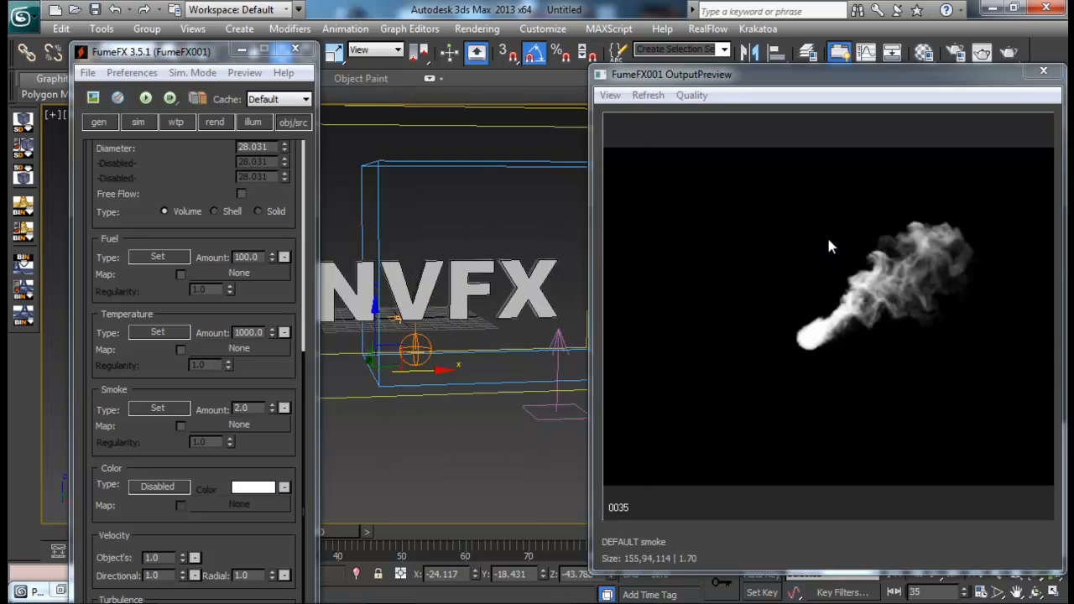
drag(345, 534, 126, 528)
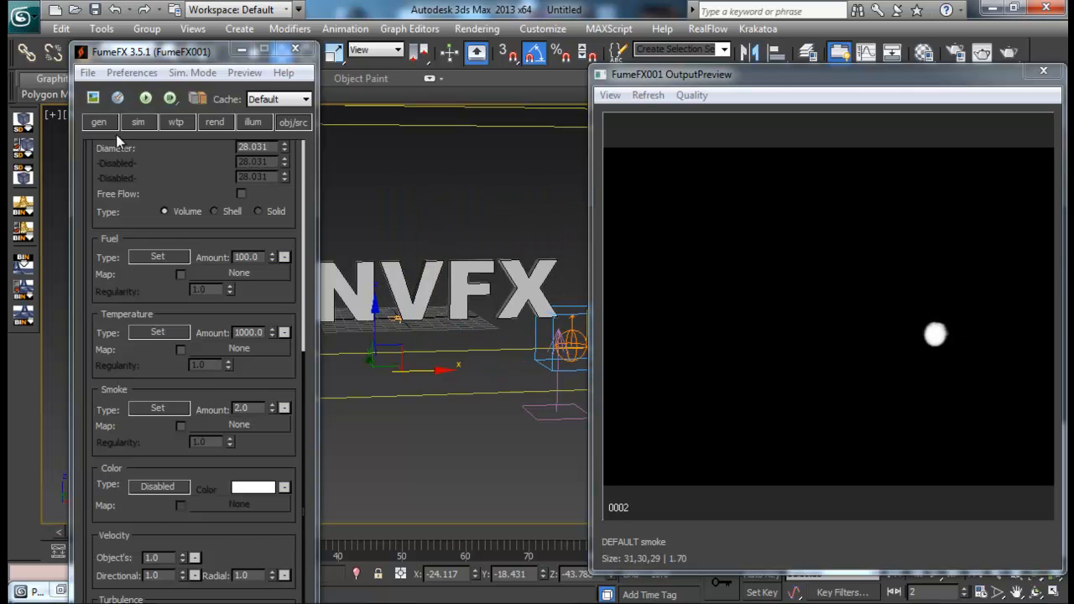
- Add Velocity to the exported channels so that the container outputs Smoke and Velocity
click(104, 126)
drag(185, 440, 178, 235)
click(283, 291)
click(227, 329)
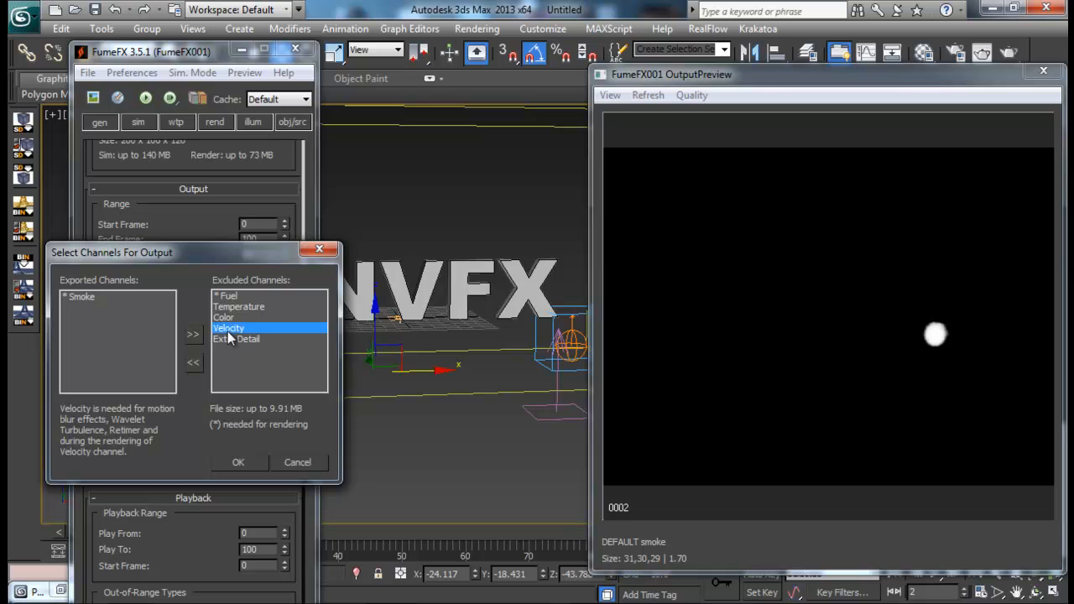
click(193, 361)
click(240, 462)
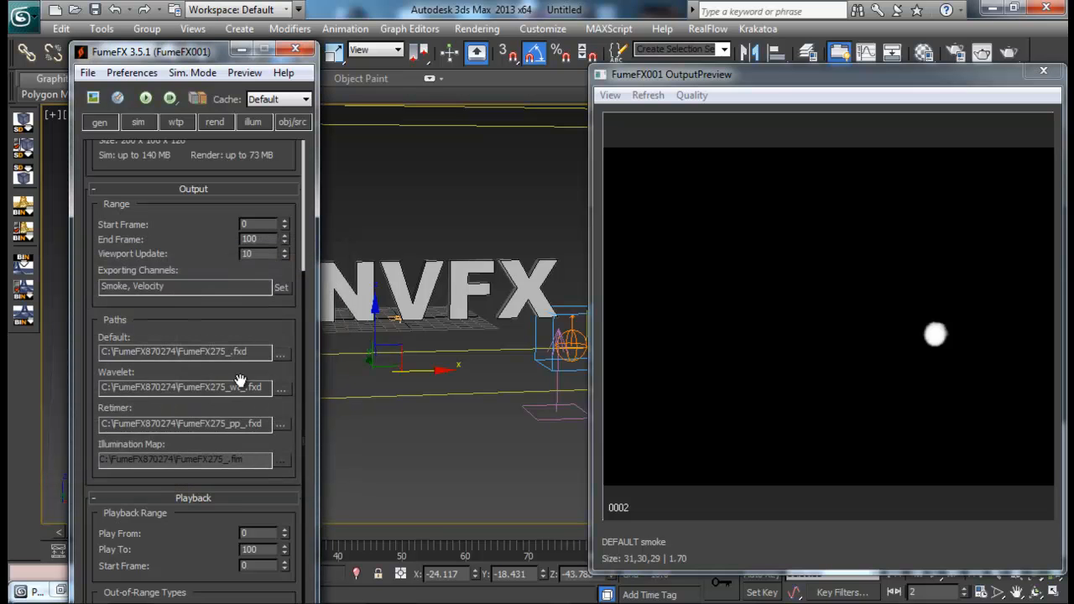
- Keep the grid Spacing at 1.7, rerun the default simulation and stop it at frame 67
scroll(178, 308, up, 5)
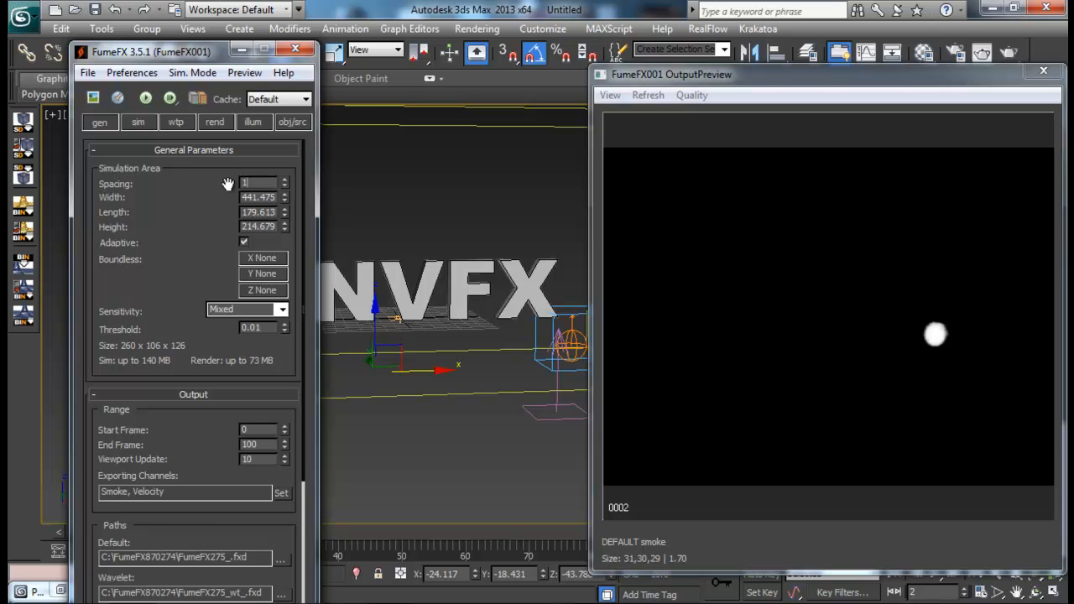
key(Return)
text(1.7)
key(Return)
click(145, 98)
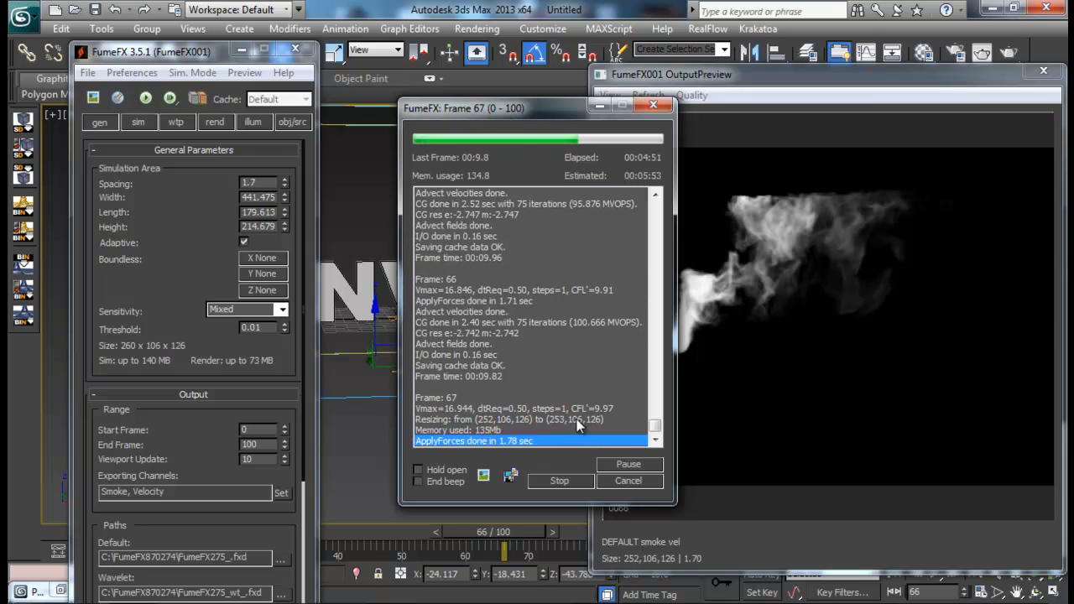
click(565, 480)
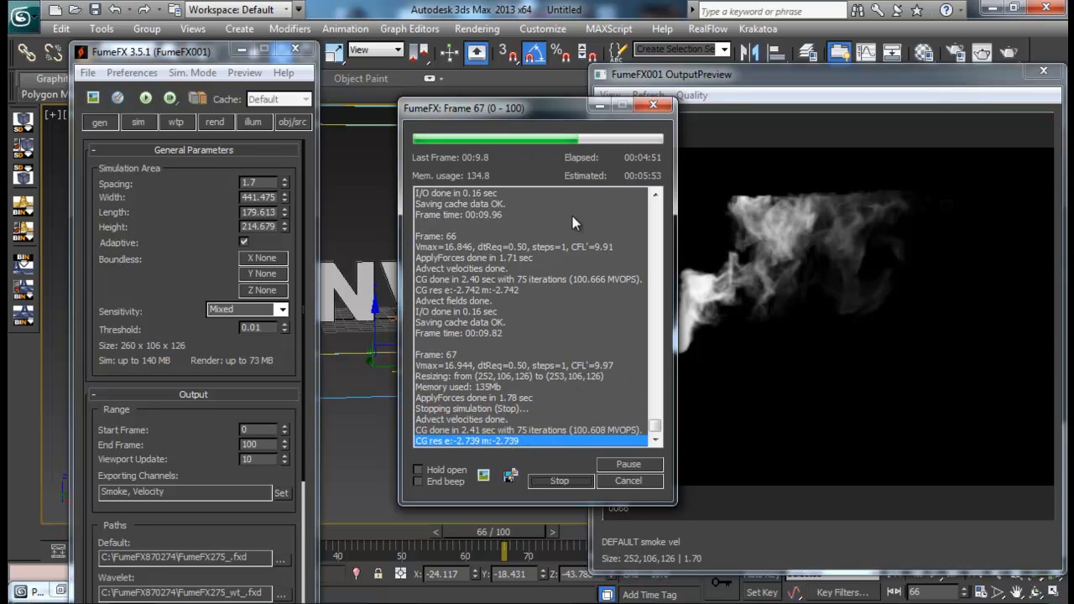
- Minimize the FumeFX settings and scrub the timeline up to frame 47 to examine the smoke in the viewport and preview
click(241, 52)
drag(506, 542, 145, 532)
drag(148, 538, 384, 547)
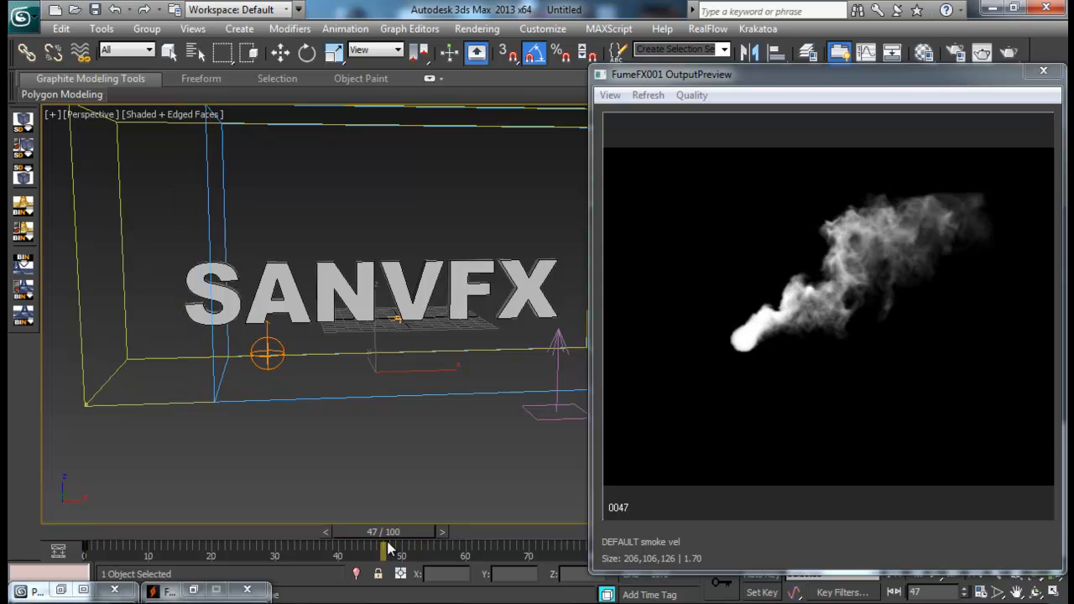
key(w)
scroll(331, 377, down, 3)
alt+middle_drag(420, 352, 482, 279)
scroll(518, 343, up, 3)
click(921, 82)
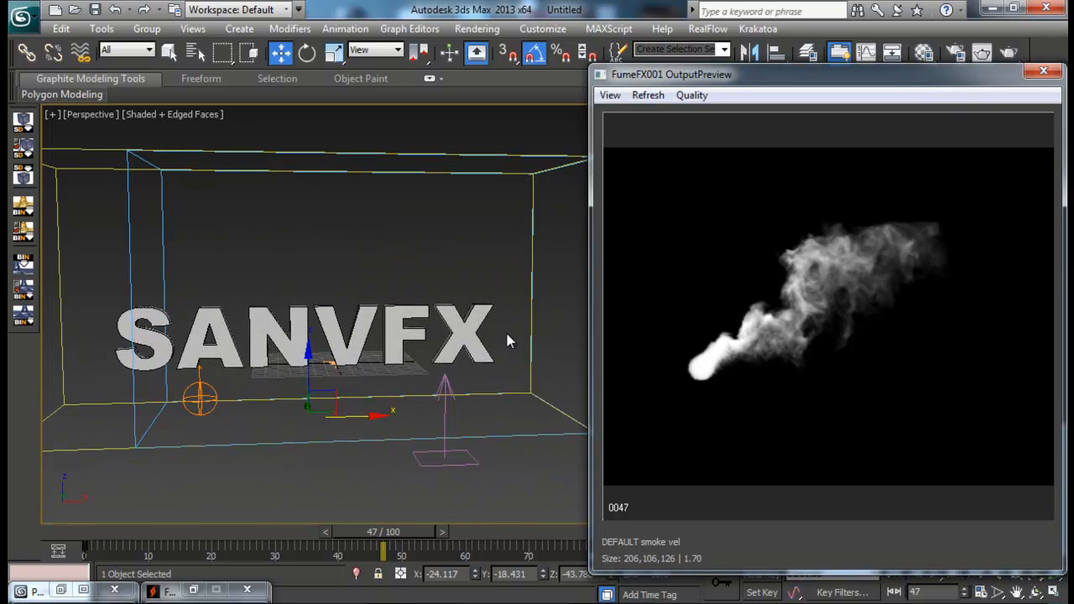
- Select the SANVFX text, open Particle View and turn PF Source 001 back on
click(461, 331)
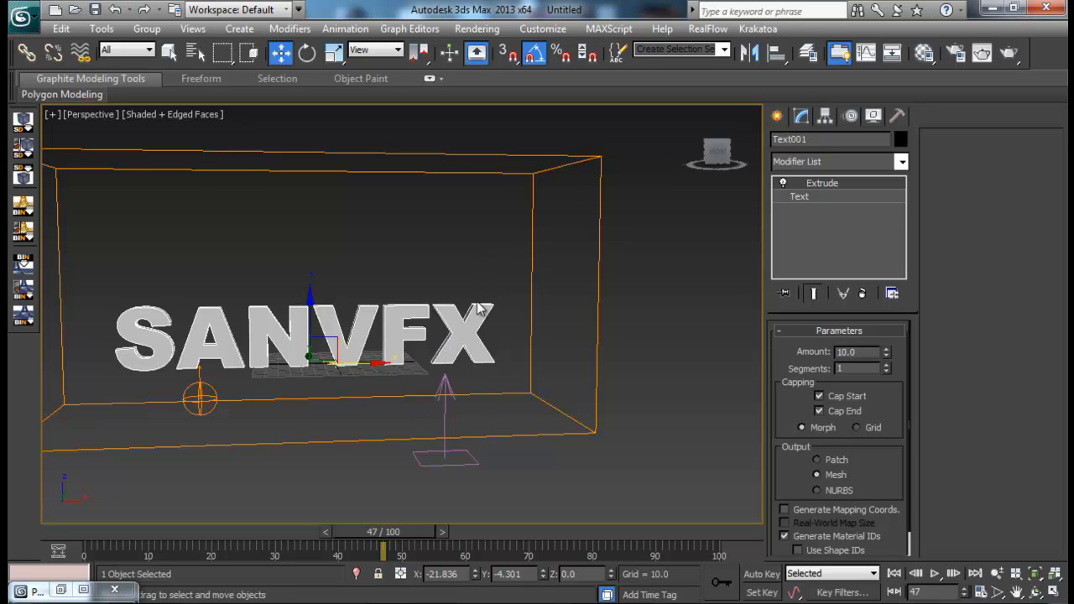
mouse_move(451, 319)
middle_down()
mouse_move(473, 304)
mouse_move(460, 321)
middle_up()
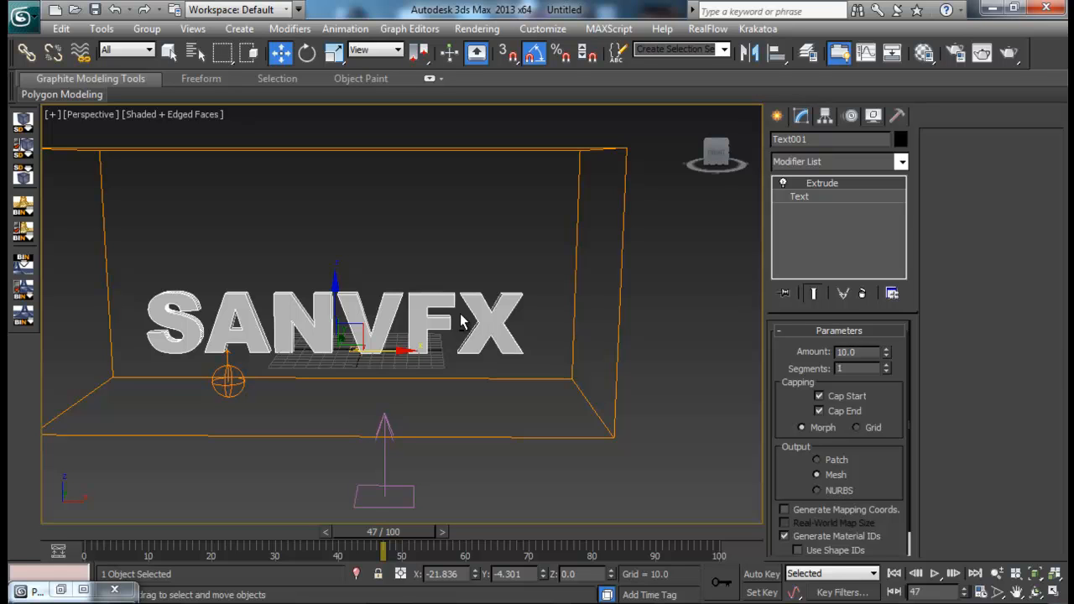
alt+middle_drag(317, 313, 369, 314)
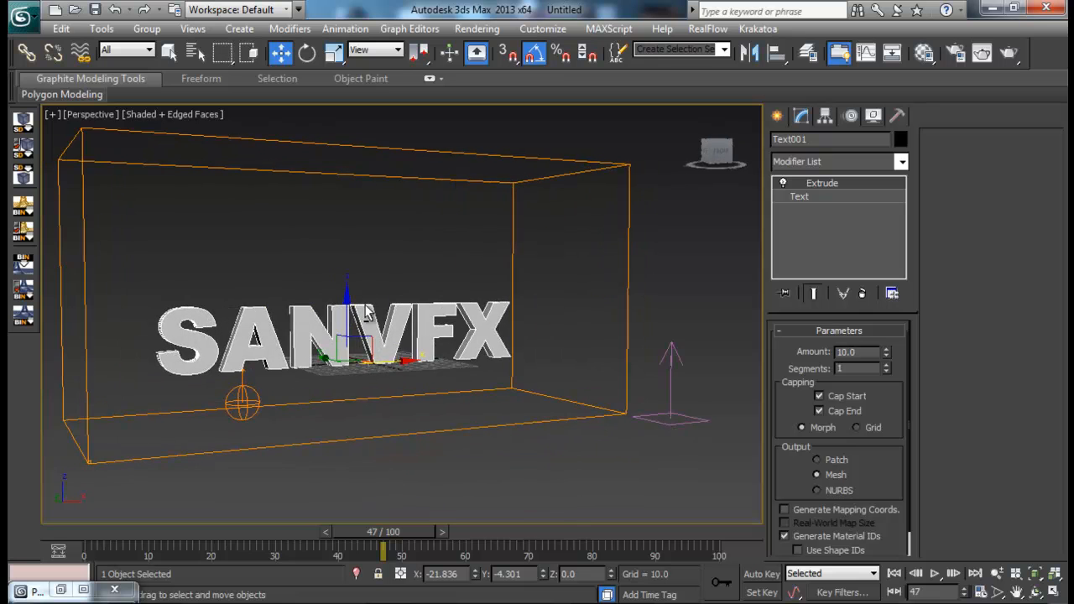
mouse_move(446, 390)
alt+middle_down()
mouse_move(432, 384)
mouse_move(447, 377)
alt+middle_up()
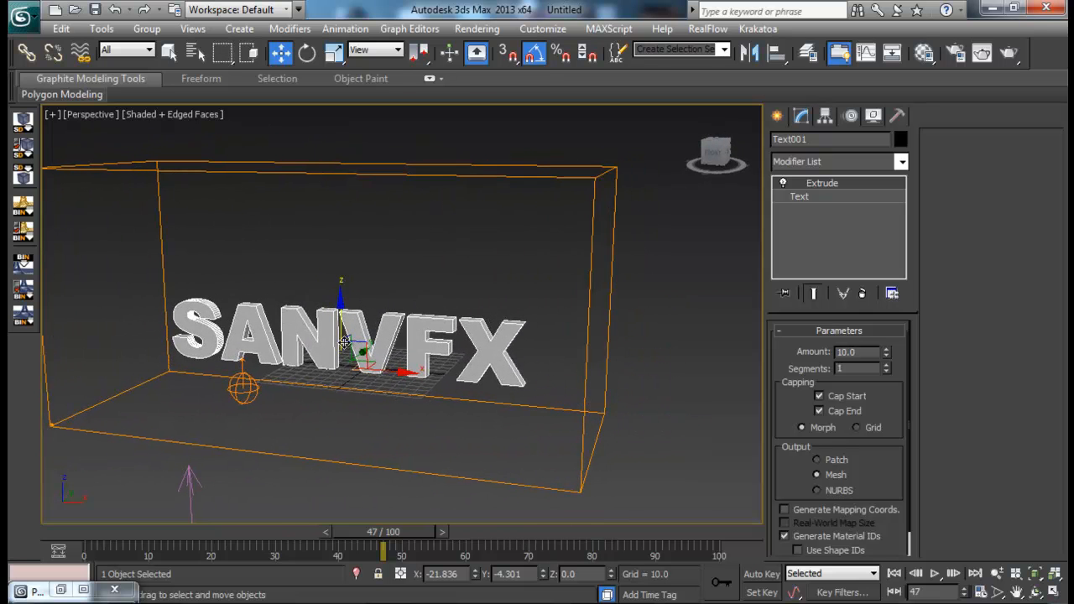
key(6)
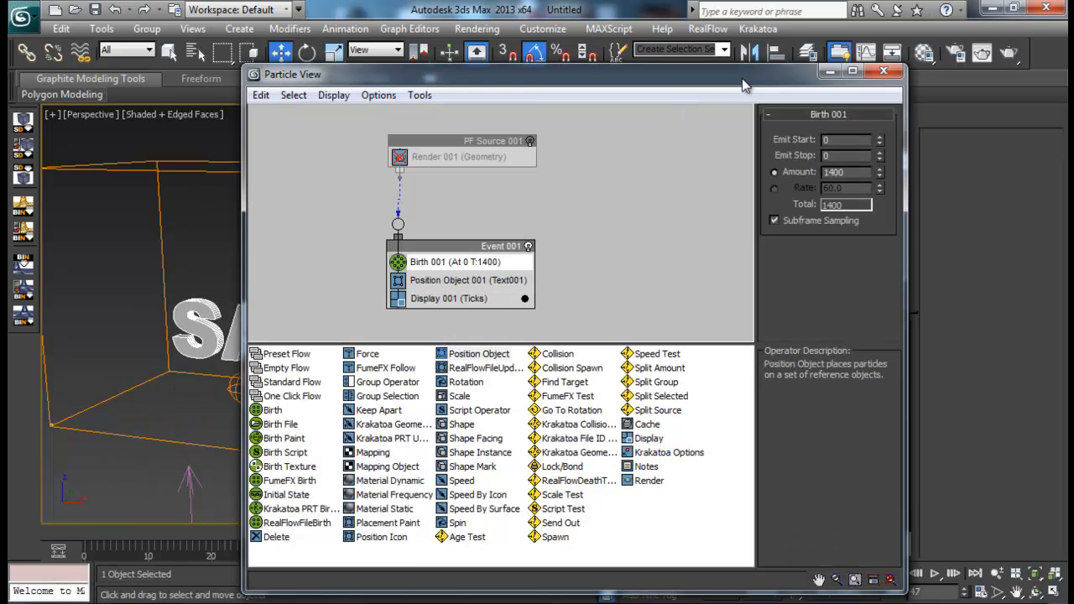
drag(628, 70, 841, 50)
click(744, 118)
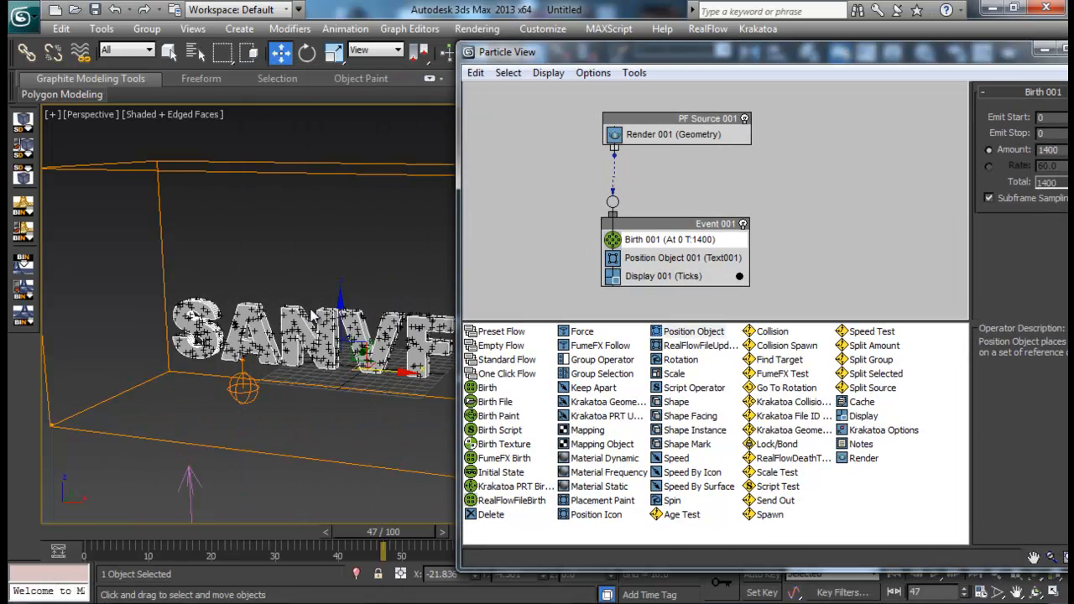
- Insert a FumeFX Follow operator above Display in Event 001 and assign the FumeFX001 container to it
alt+middle_drag(253, 306, 279, 293)
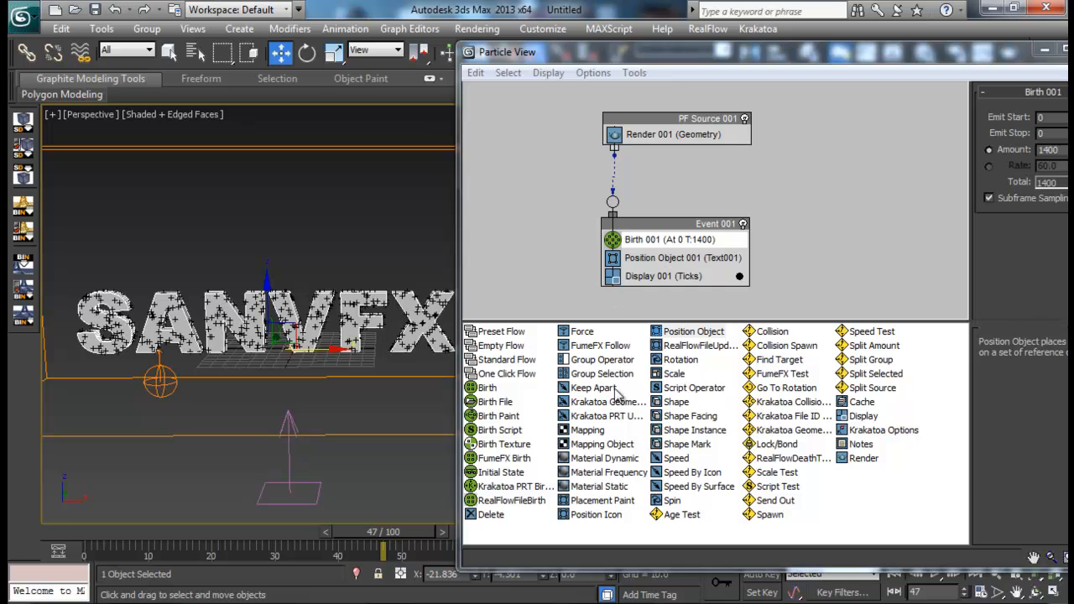
drag(596, 346, 672, 277)
click(671, 276)
click(992, 141)
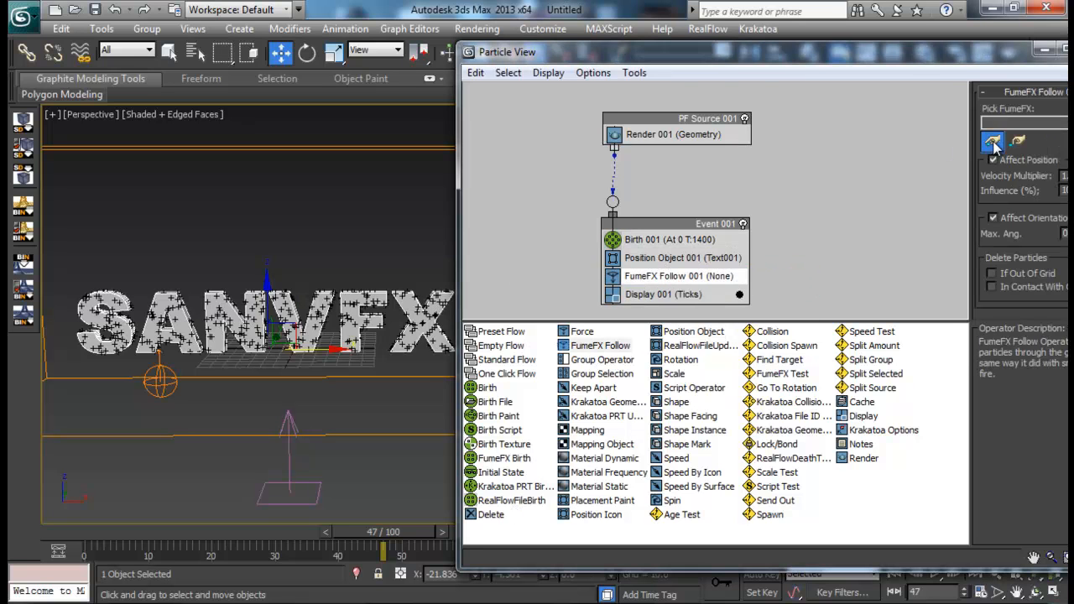
click(439, 149)
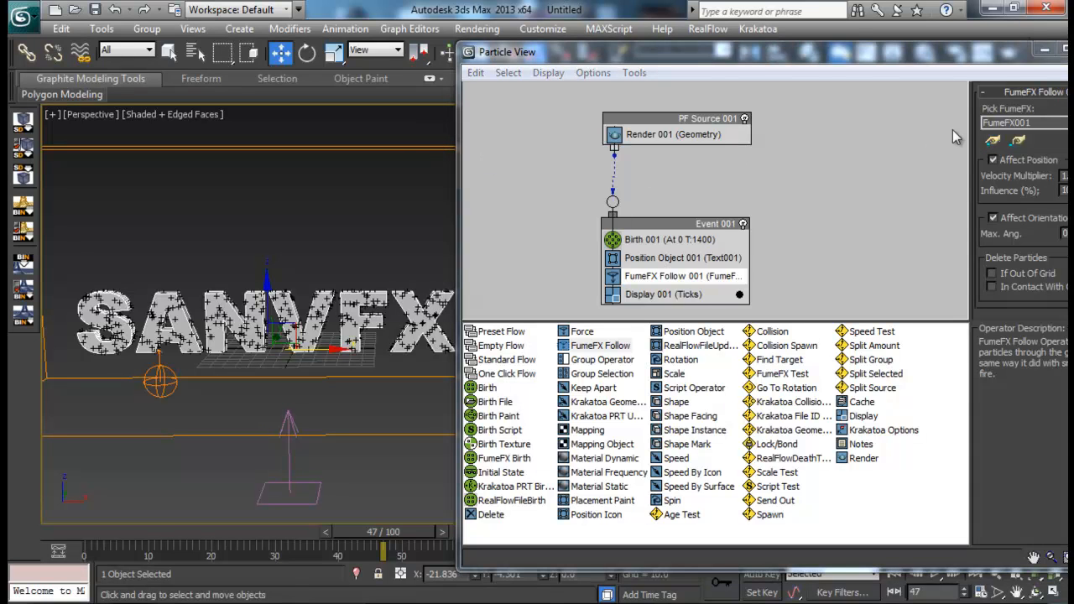
- Scrub the timeline from frame 0 to examine how the text particles follow the smoke, and clear the object selection
drag(781, 52, 800, 44)
drag(8, 518, 8, 518)
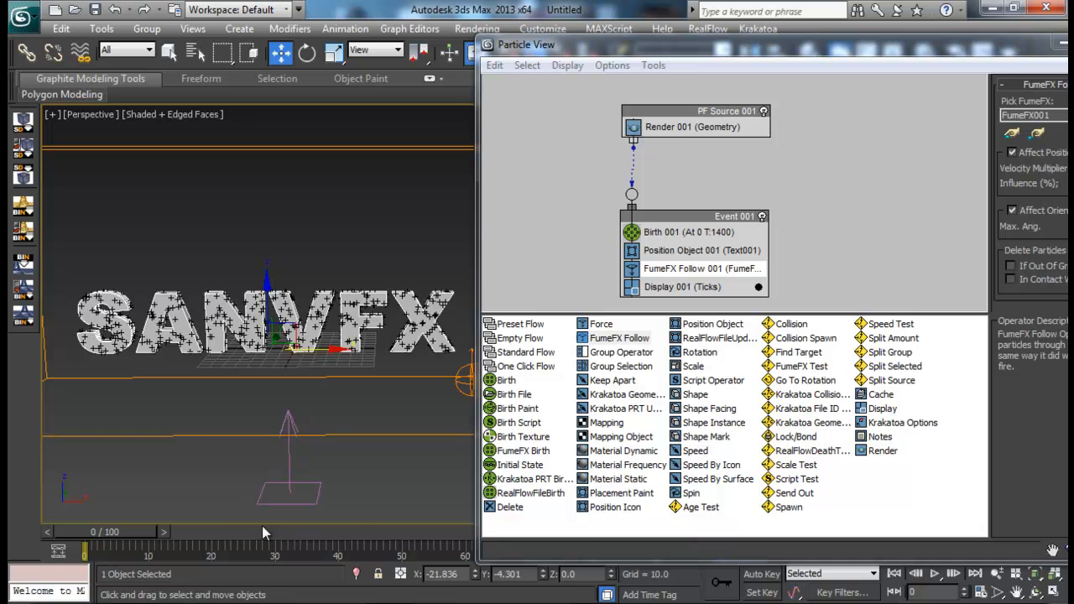
drag(137, 539, 669, 530)
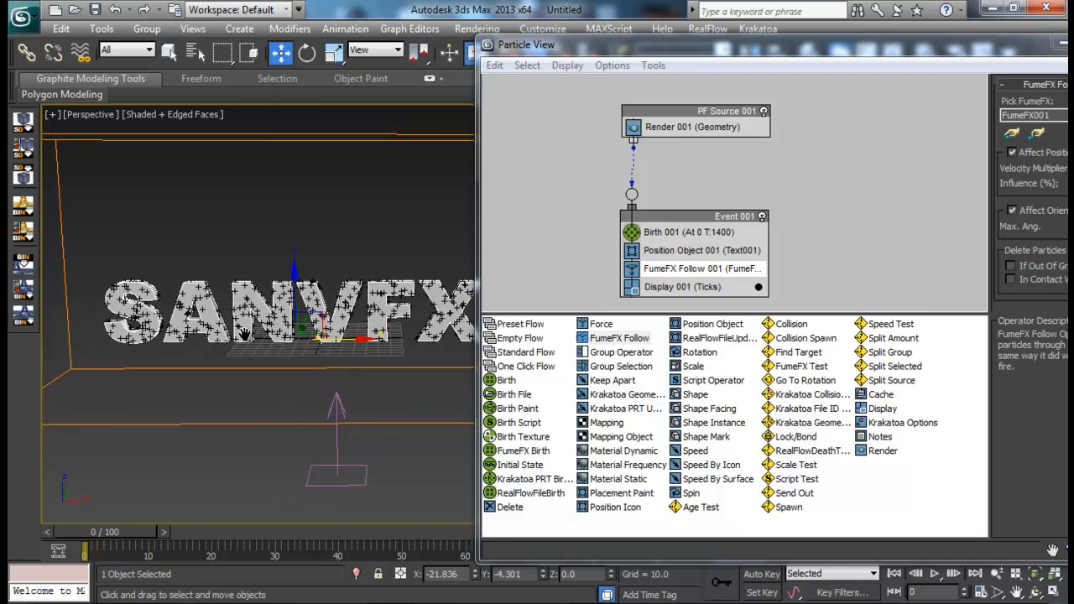
key(alt+e)
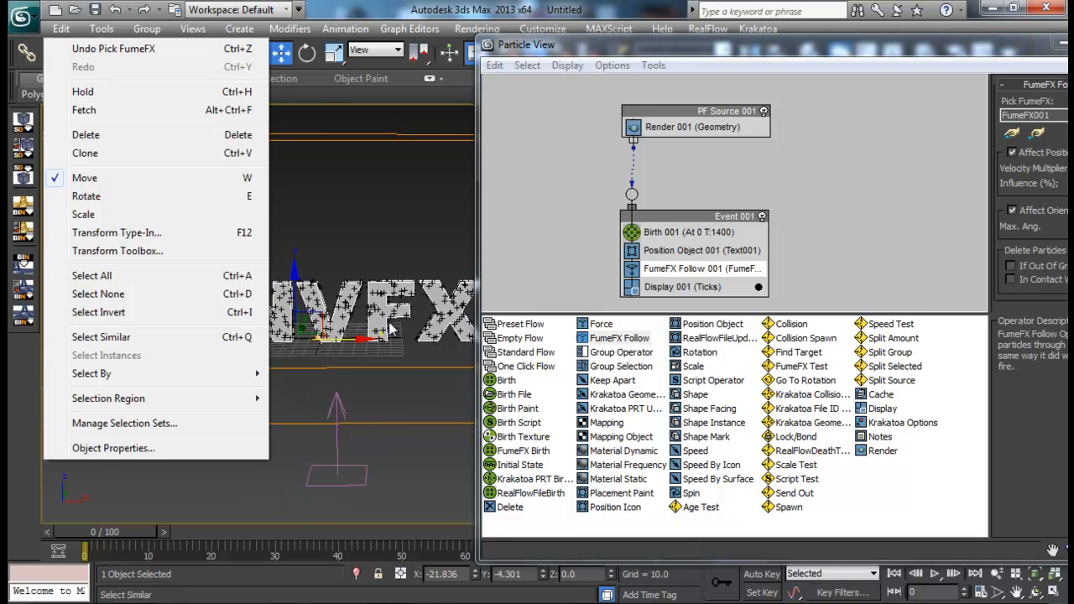
click(369, 252)
- Set the viewport quantity multiplier of PF Source 001 to 0.5%
drag(797, 47, 615, 44)
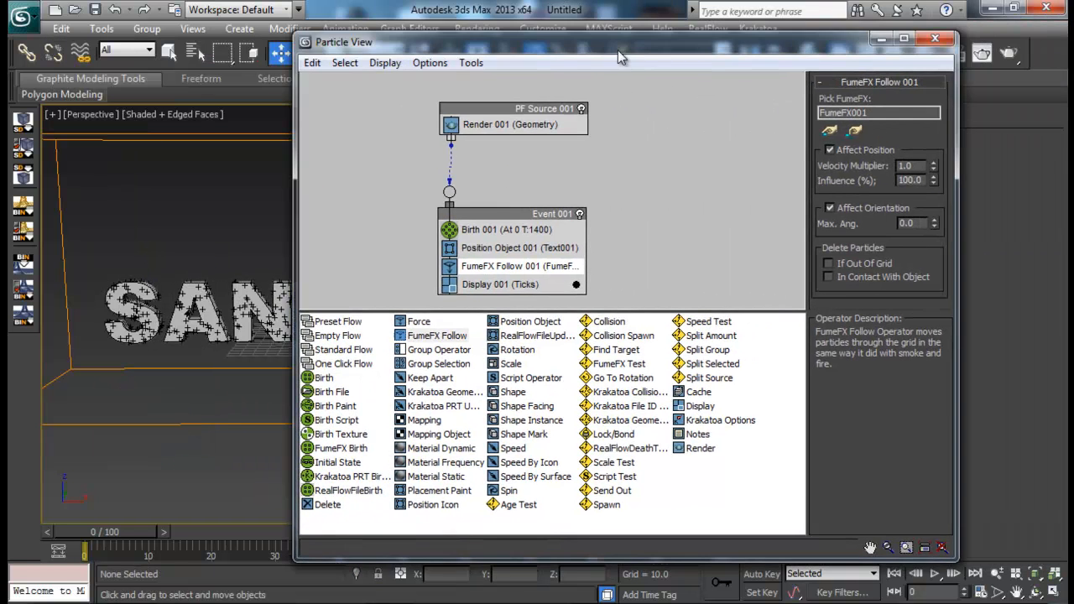
click(488, 107)
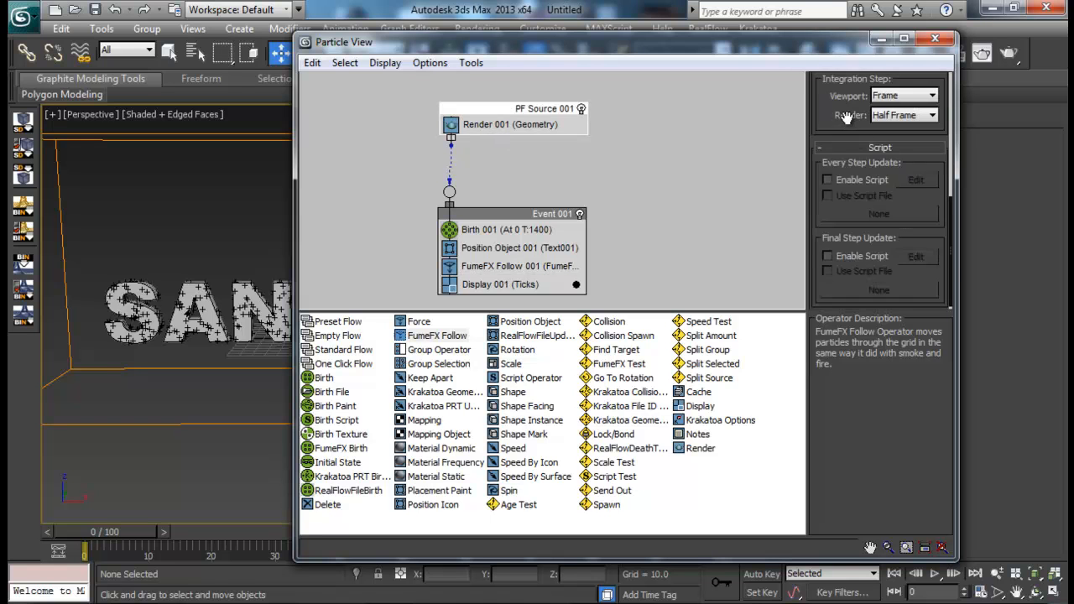
scroll(896, 165, up, 5)
drag(903, 195, 834, 195)
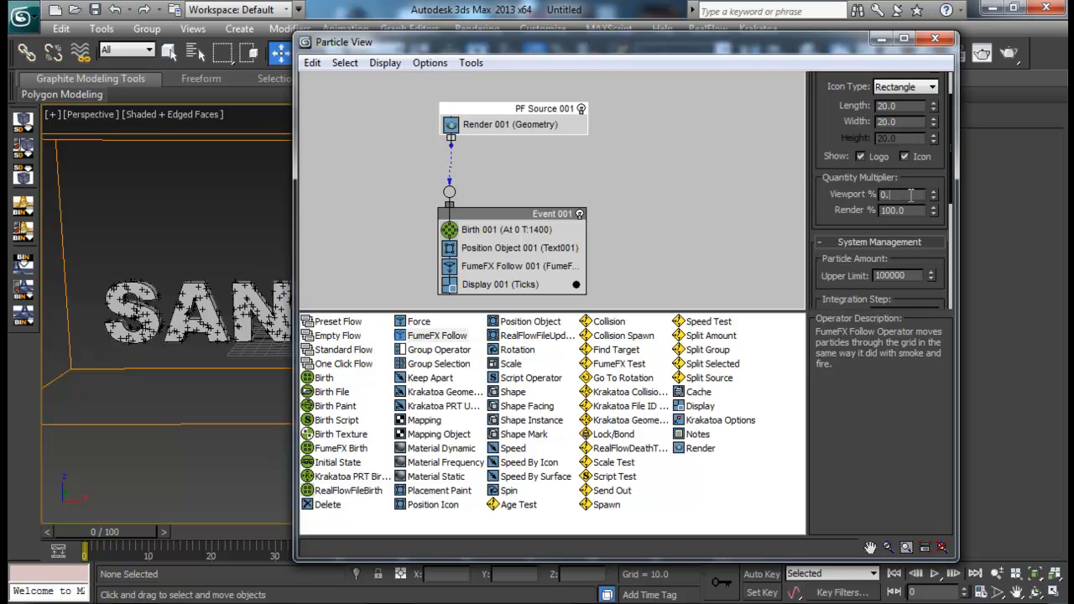
key(Return)
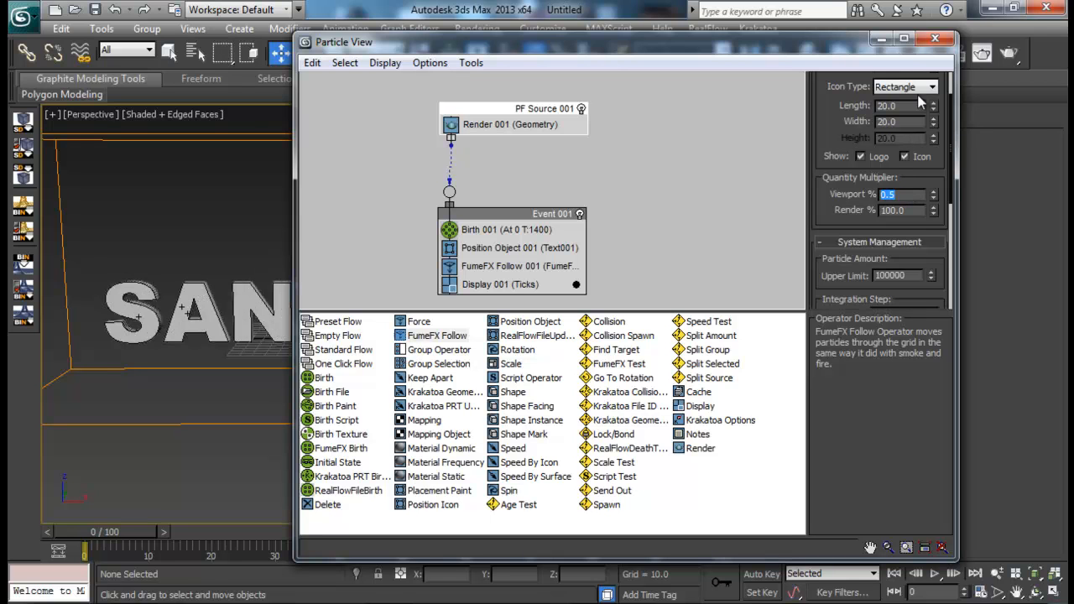
- Set the particle amount of Birth 001 in Event 001 to 50000
click(535, 221)
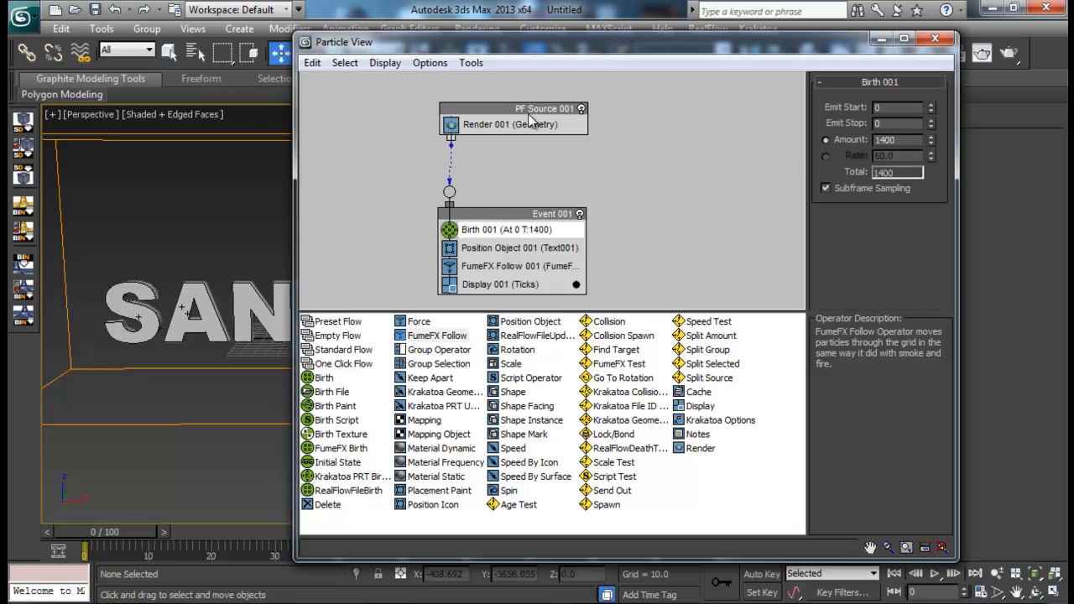
drag(546, 42, 709, 44)
middle_drag(275, 325, 281, 317)
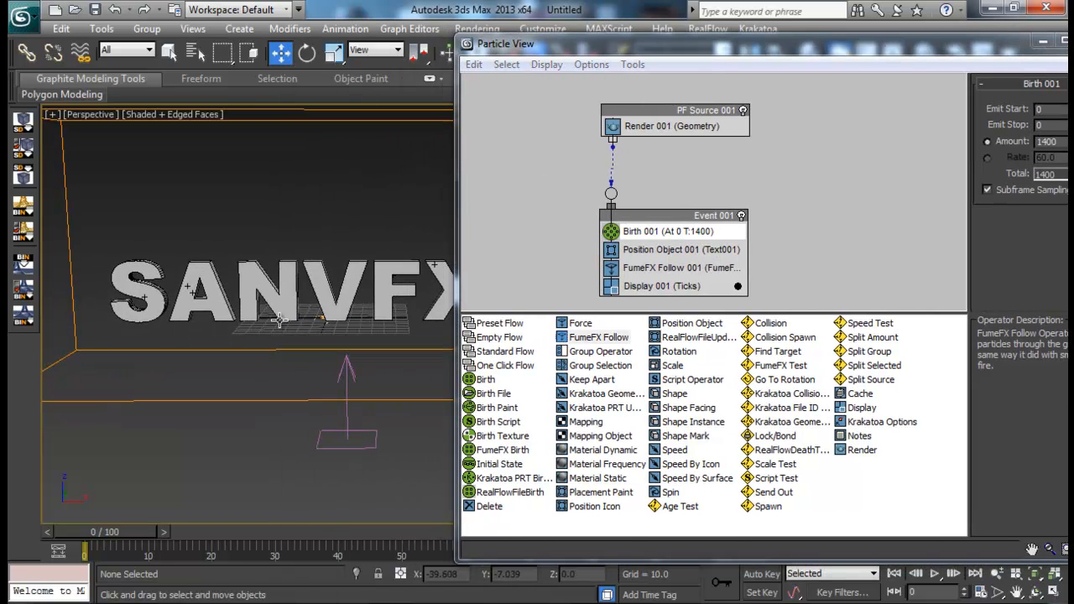
drag(905, 54, 793, 61)
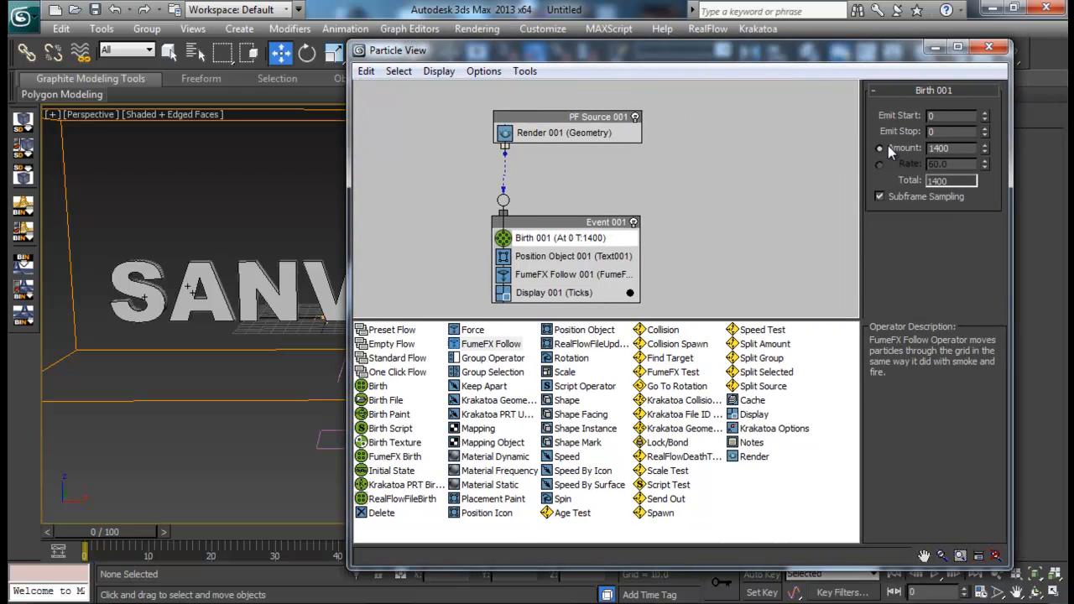
drag(953, 146, 857, 146)
key(Return)
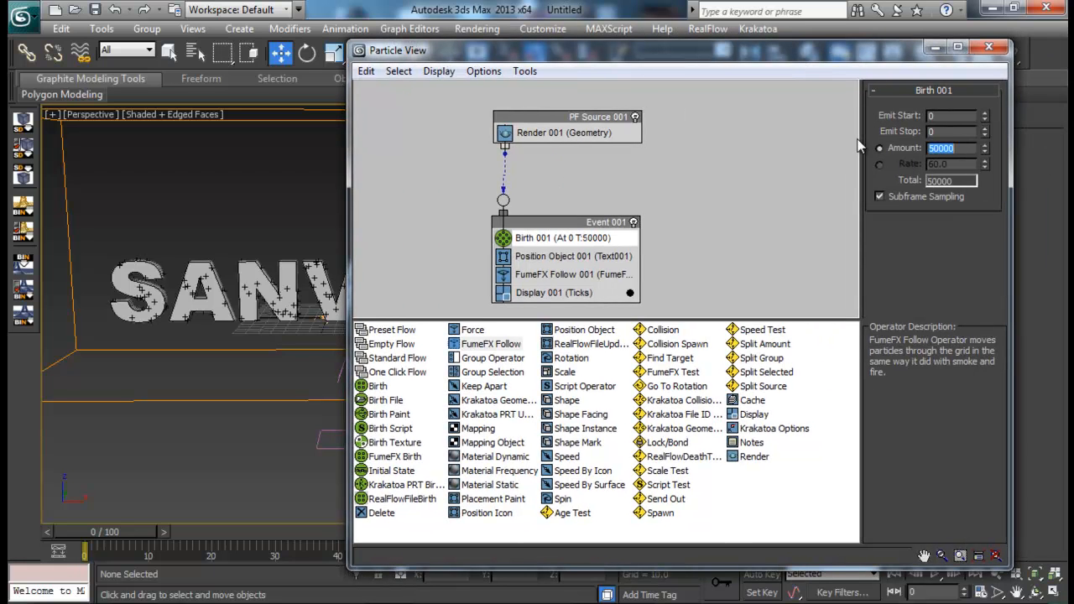
click(935, 47)
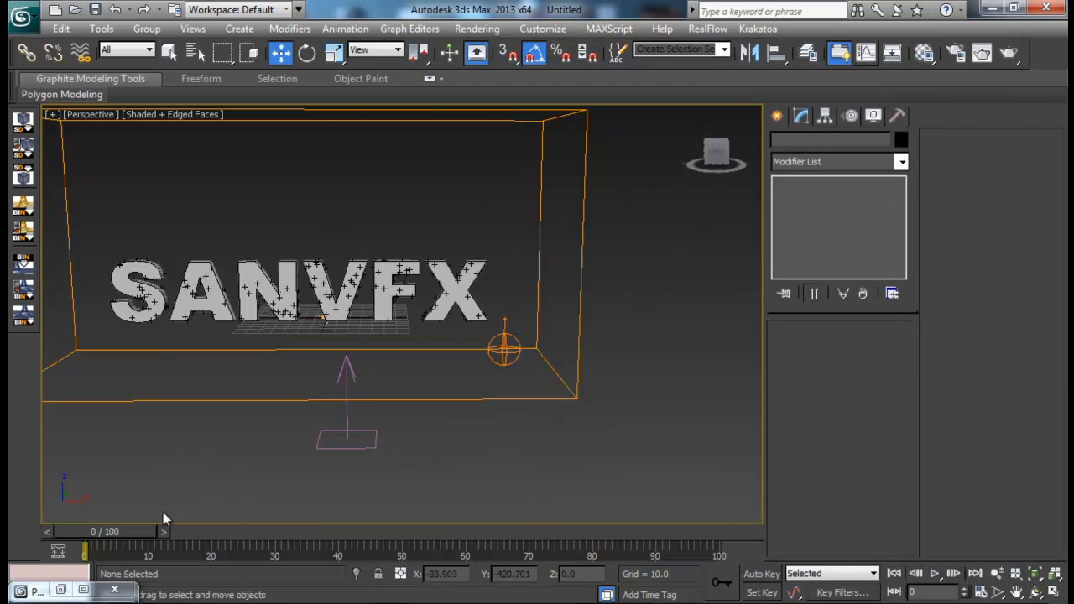
click(83, 591)
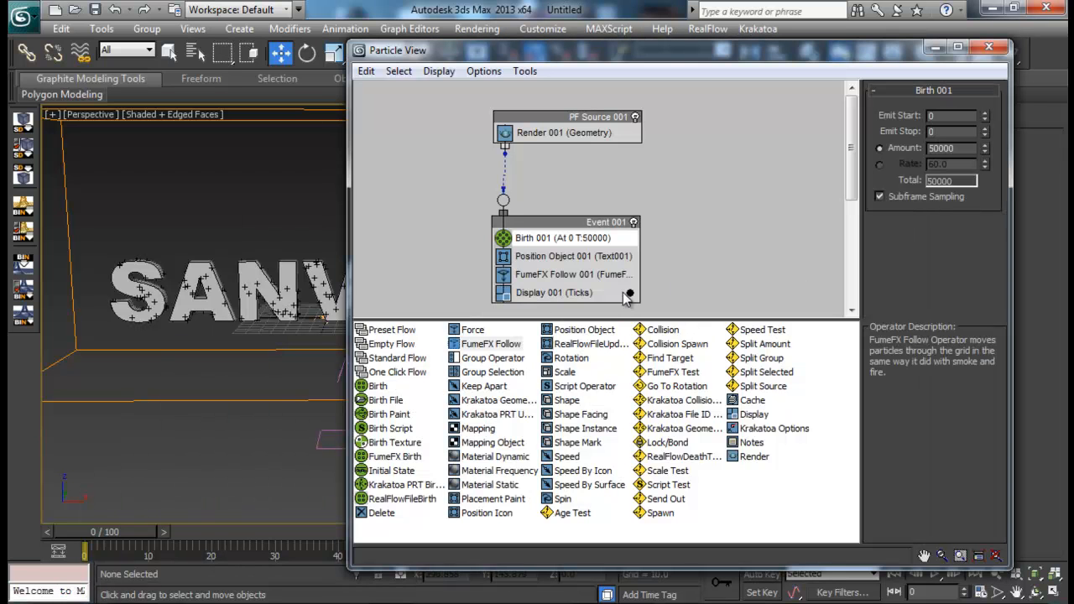
- Change the Display 001 particle colour to orange and its display type to Dots
click(629, 293)
drag(371, 129, 353, 106)
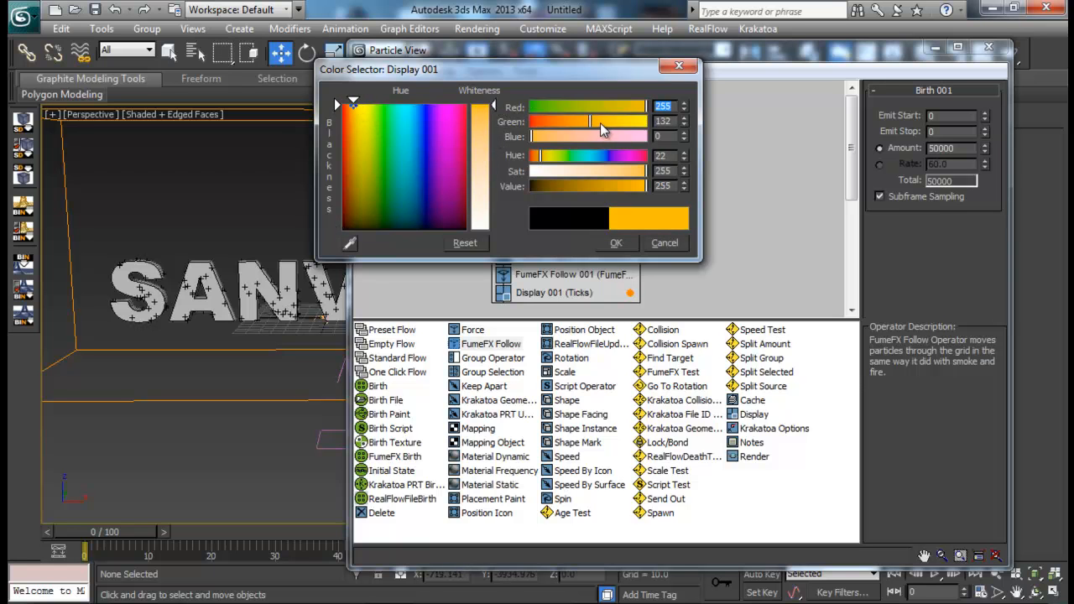
click(606, 242)
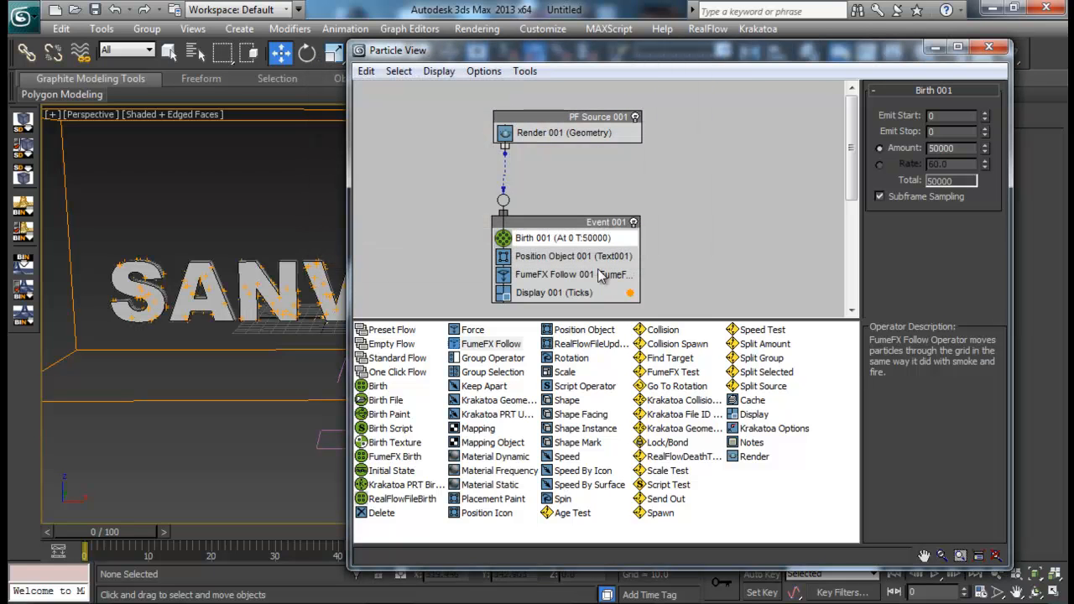
click(587, 292)
click(988, 116)
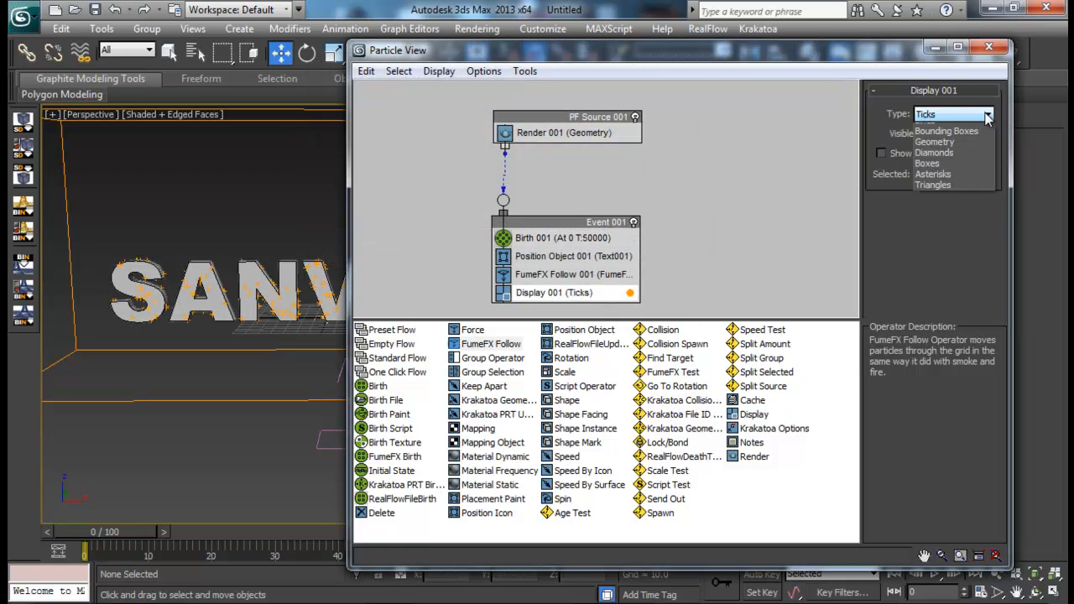
click(927, 137)
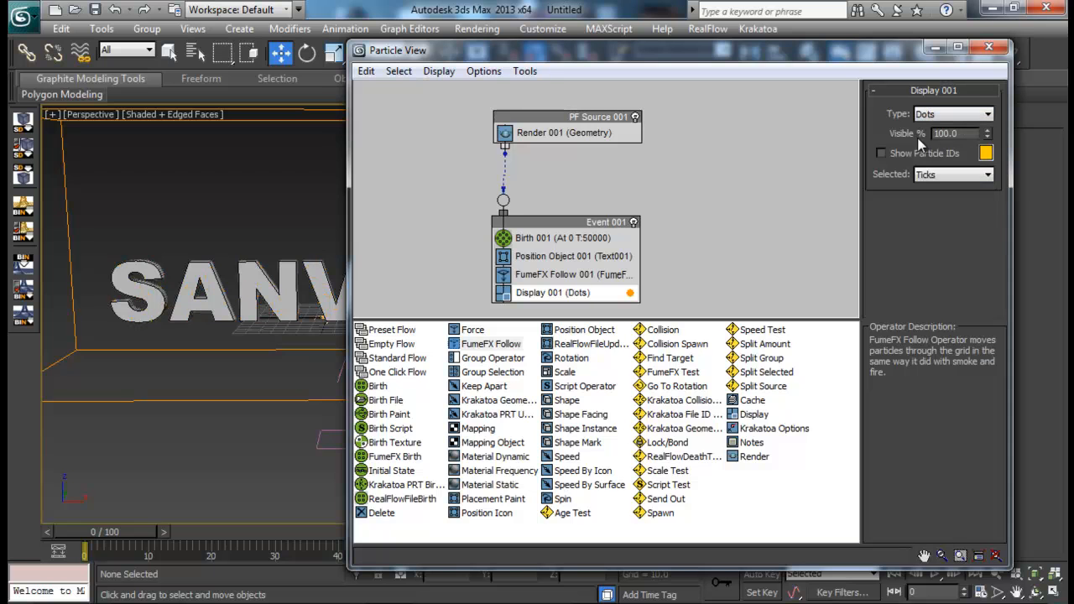
click(936, 48)
- Place a standard Omni light on the ground in front of the FumeFX container, towards the S side of the text
middle_drag(461, 350, 585, 293)
scroll(585, 411, up, 4)
click(778, 117)
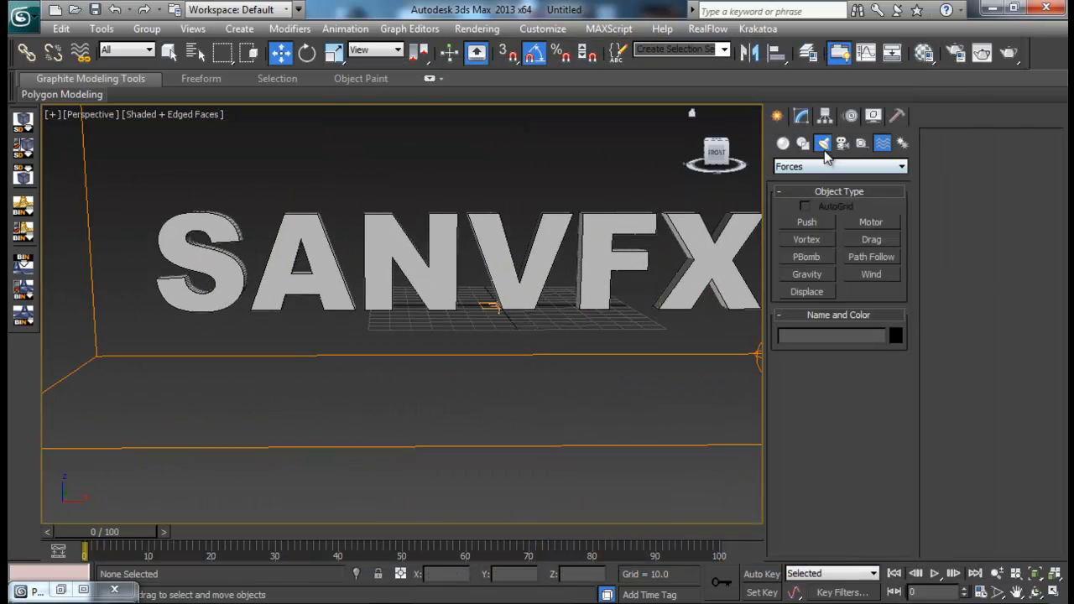
click(824, 143)
click(822, 167)
click(794, 192)
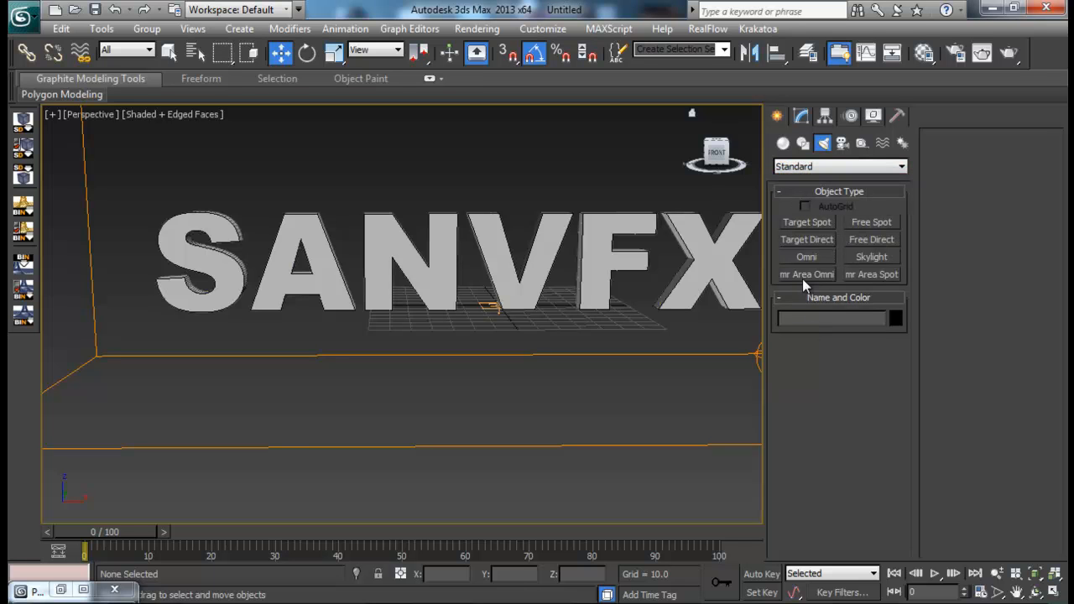
click(807, 257)
scroll(468, 407, down, 6)
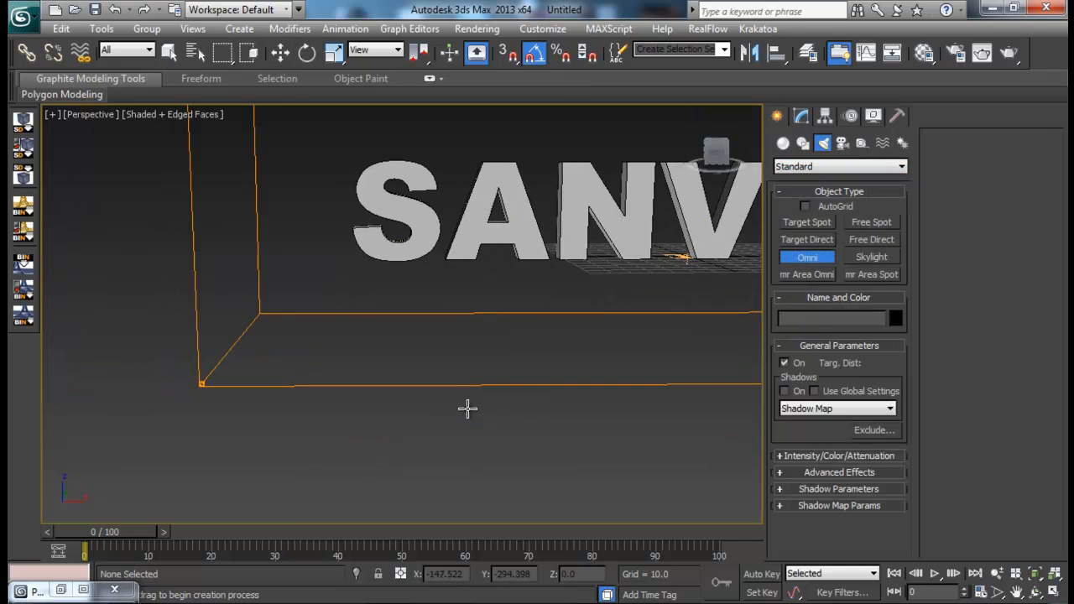
click(360, 428)
- Raise the Omni light to a height of about 129 units
key(w)
drag(352, 393, 355, 321)
alt+middle_drag(369, 327, 523, 340)
scroll(514, 355, up, 4)
middle_drag(432, 415, 475, 351)
scroll(463, 304, up, 3)
scroll(497, 397, down, 4)
scroll(490, 367, up, 4)
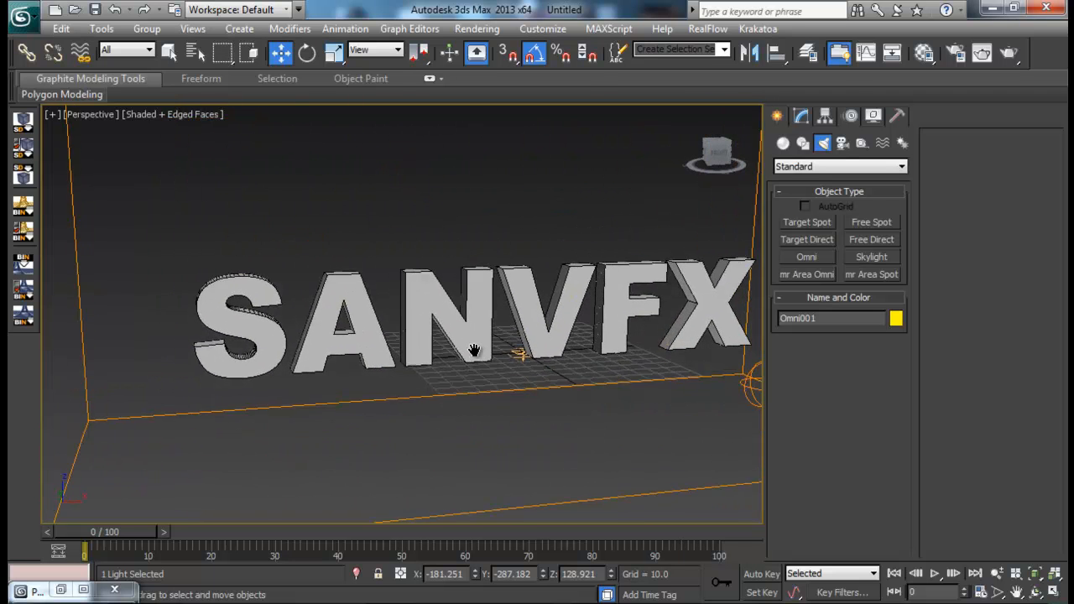
scroll(470, 349, down, 1)
- Switch the production renderer to Krakatoa and bring up its primary control floater
click(774, 28)
click(654, 49)
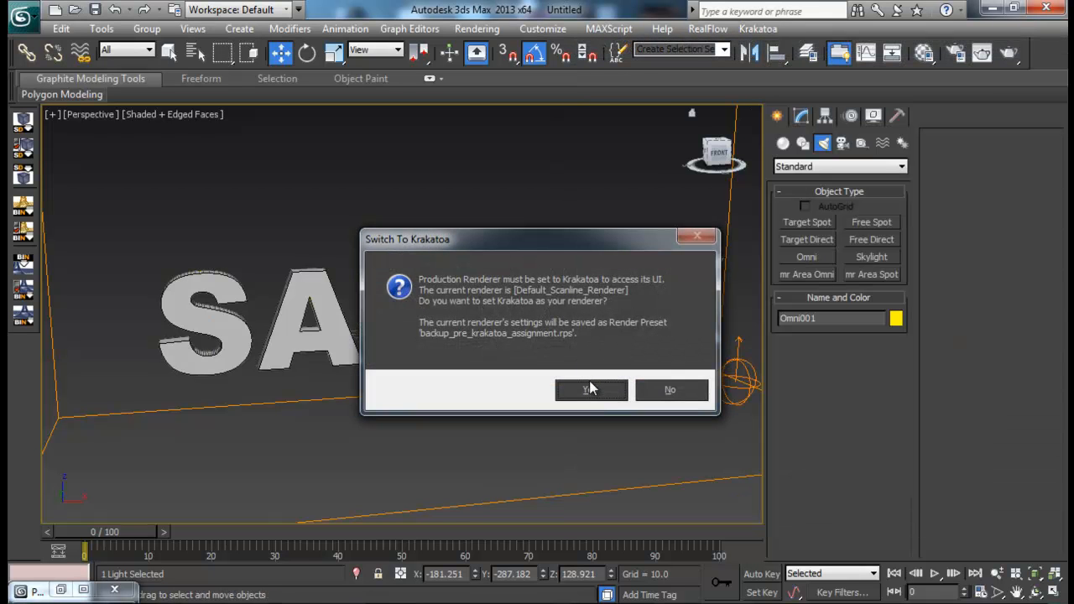
click(589, 390)
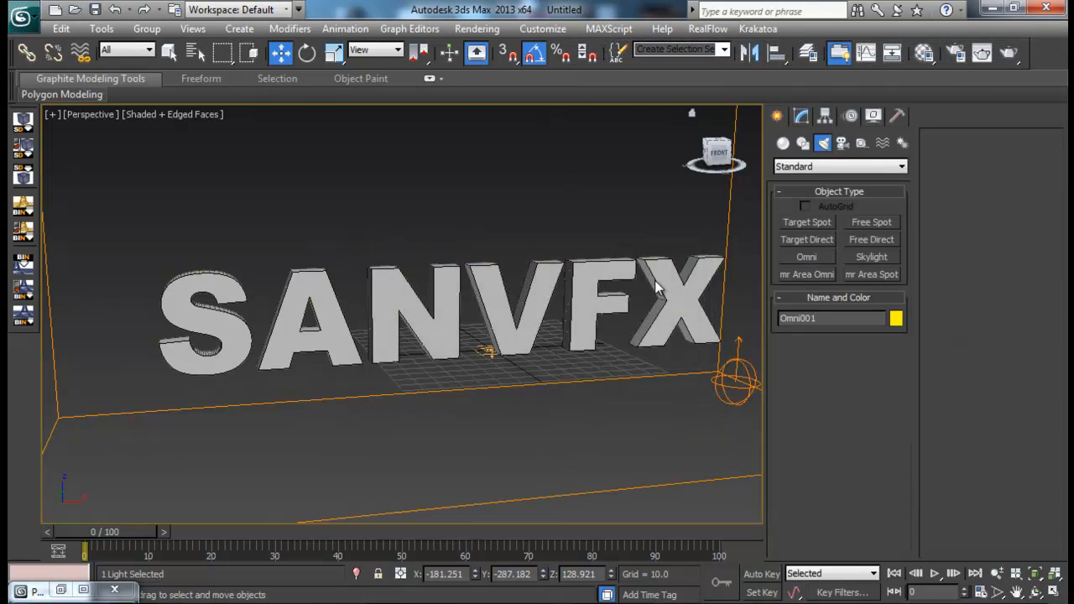
drag(508, 47, 291, 39)
- Render the Perspective view at frame 0 with Krakatoa and examine the particle text
click(403, 528)
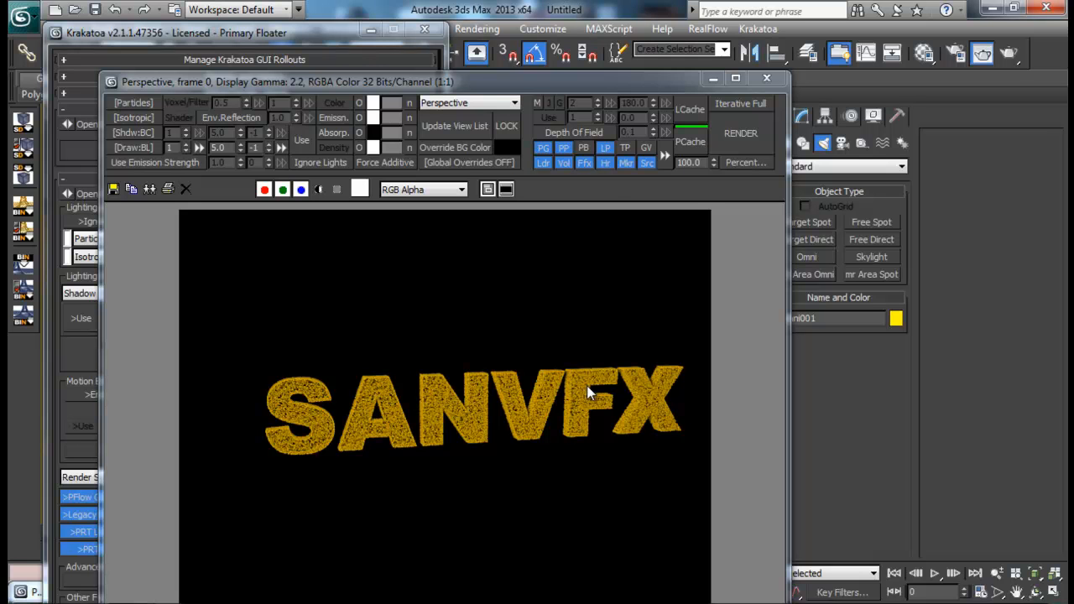
drag(690, 88, 696, 57)
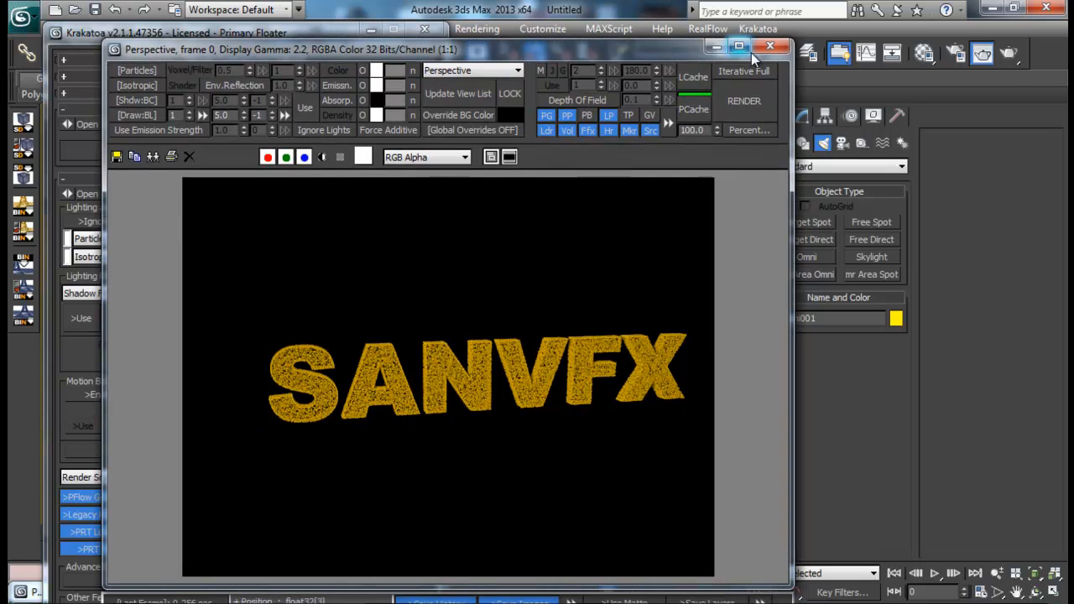
click(766, 50)
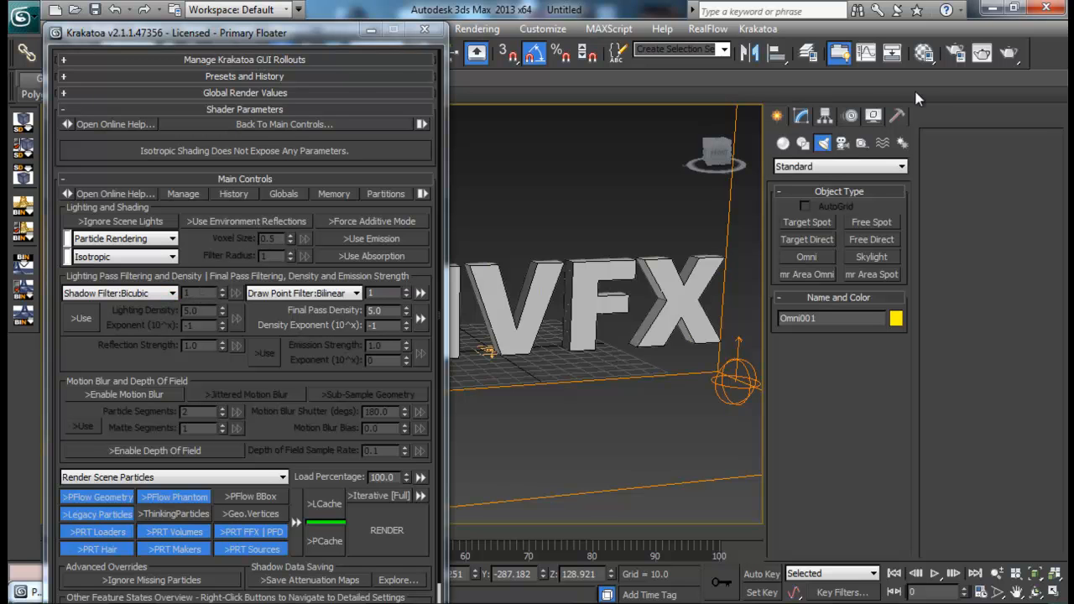
click(928, 63)
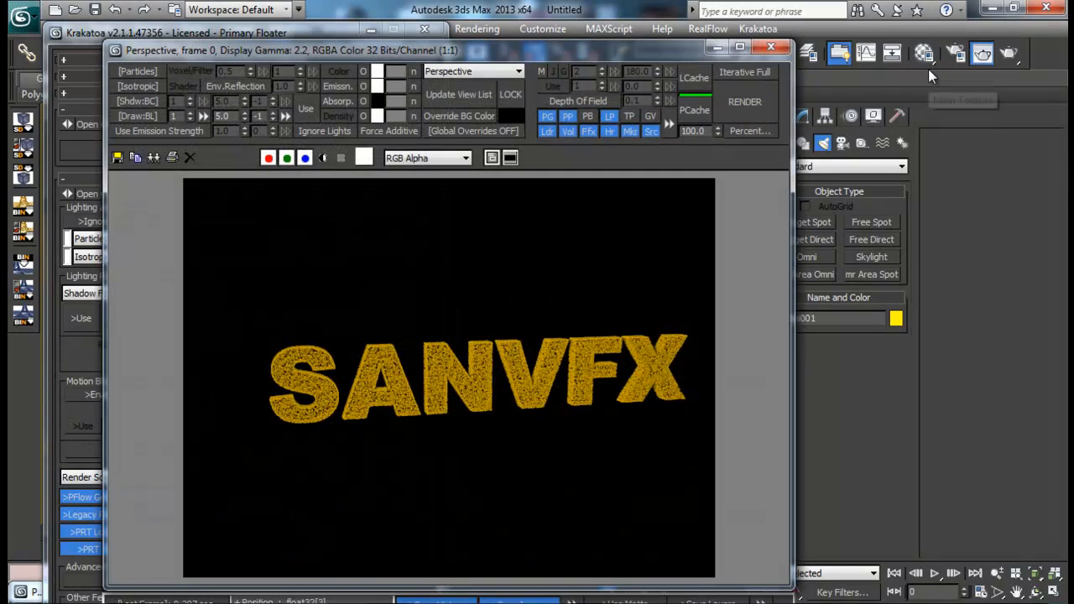
drag(623, 41, 743, 41)
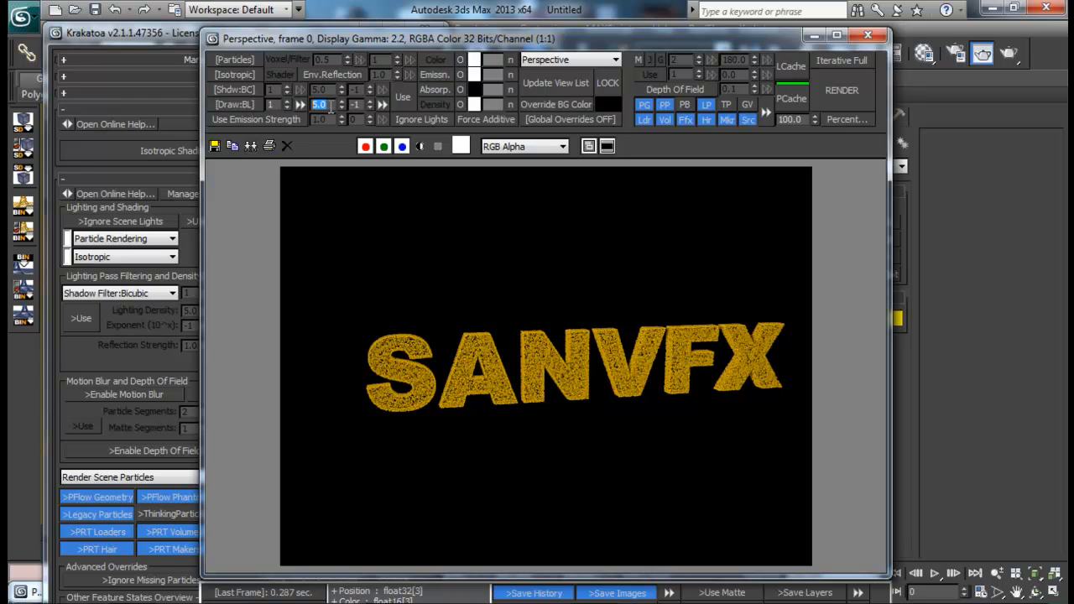
- Set Krakatoa's final pass density to 0.5 with exponent -2 and enable Force Additive mode
text(0.5)
key(Return)
click(370, 106)
click(370, 106)
click(370, 100)
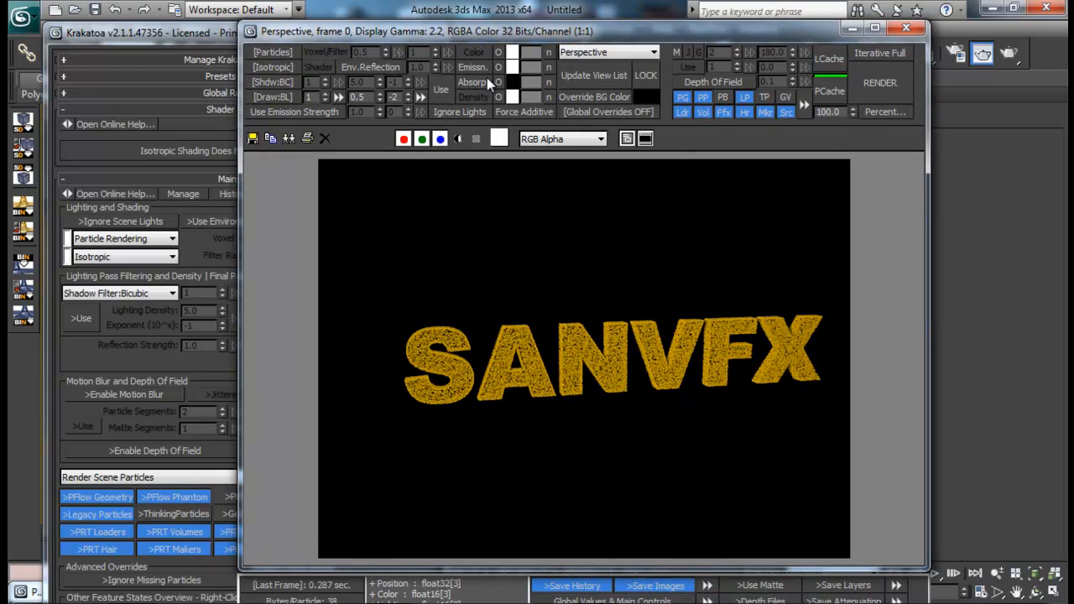
click(522, 113)
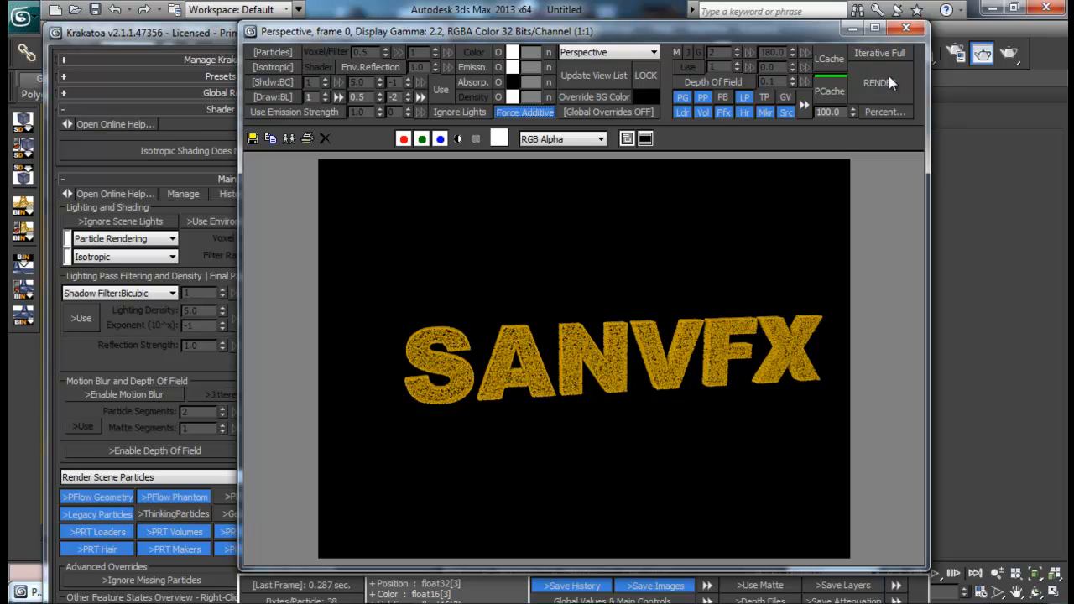
- Move the timeline to frame 36 and render the dispersing text particles with Krakatoa
drag(572, 37, 992, 36)
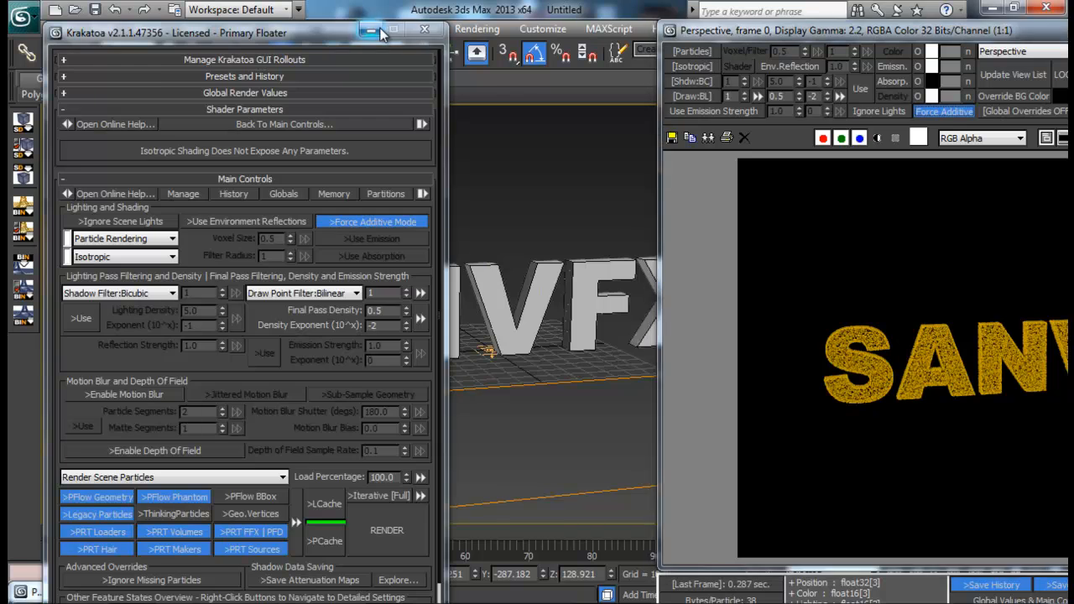
click(423, 30)
scroll(503, 288, up, 2)
drag(138, 530, 351, 546)
drag(916, 37, 482, 25)
click(886, 67)
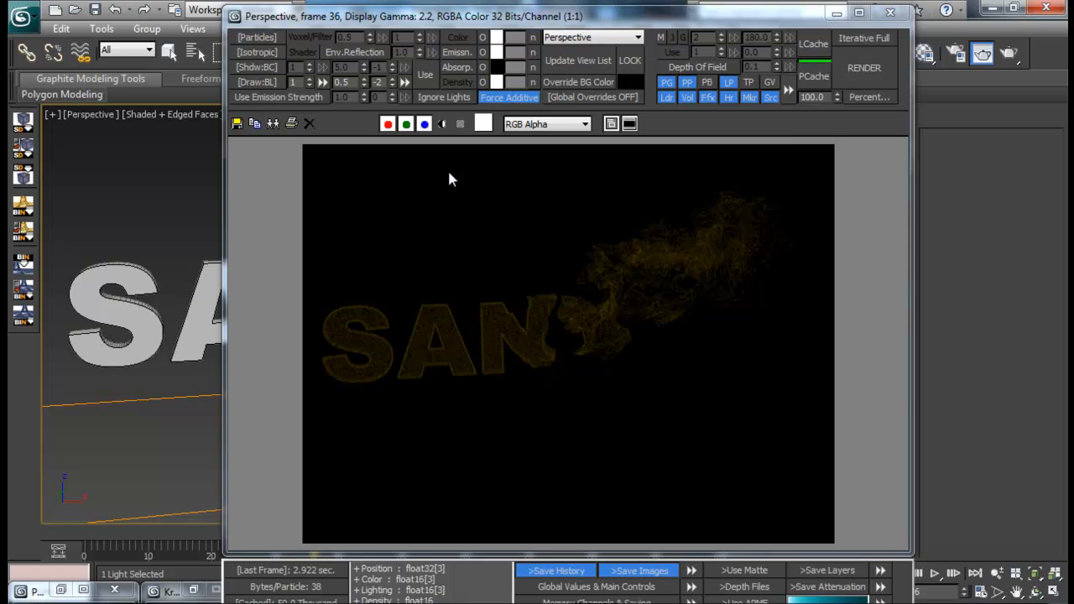
- Set Krakatoa's final pass density to 1.0 with exponent -1, re-rendering frame 36 to check the brightness
drag(358, 82, 282, 82)
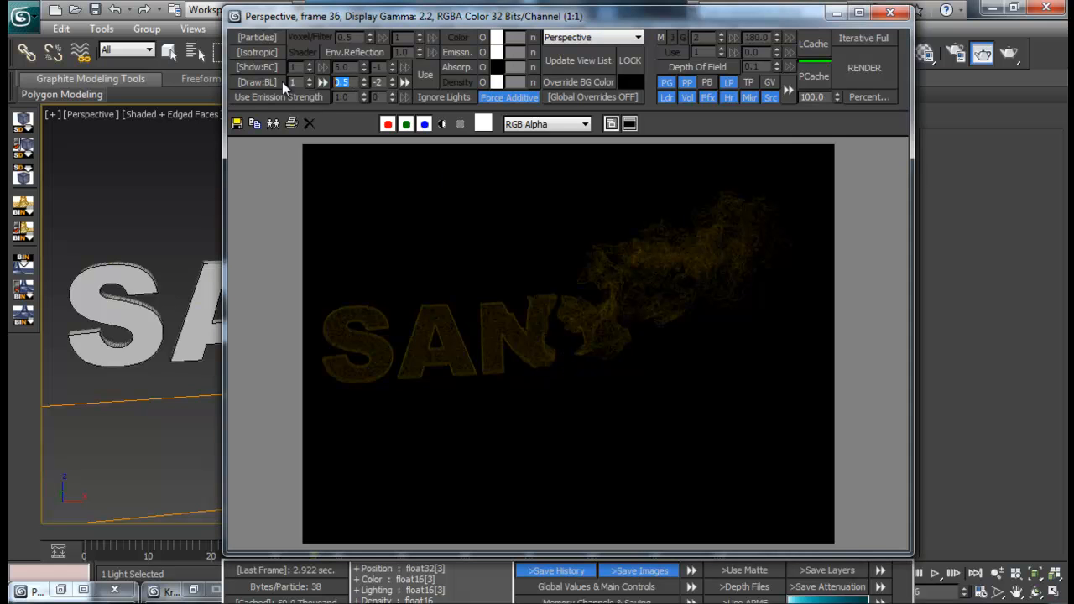
text(1)
key(Return)
click(861, 67)
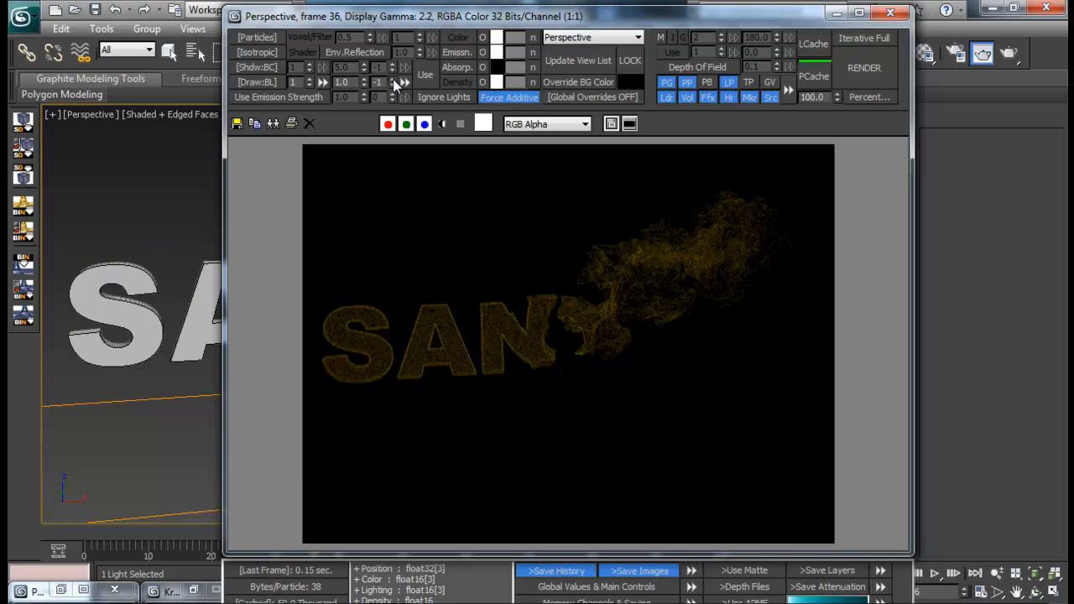
click(882, 76)
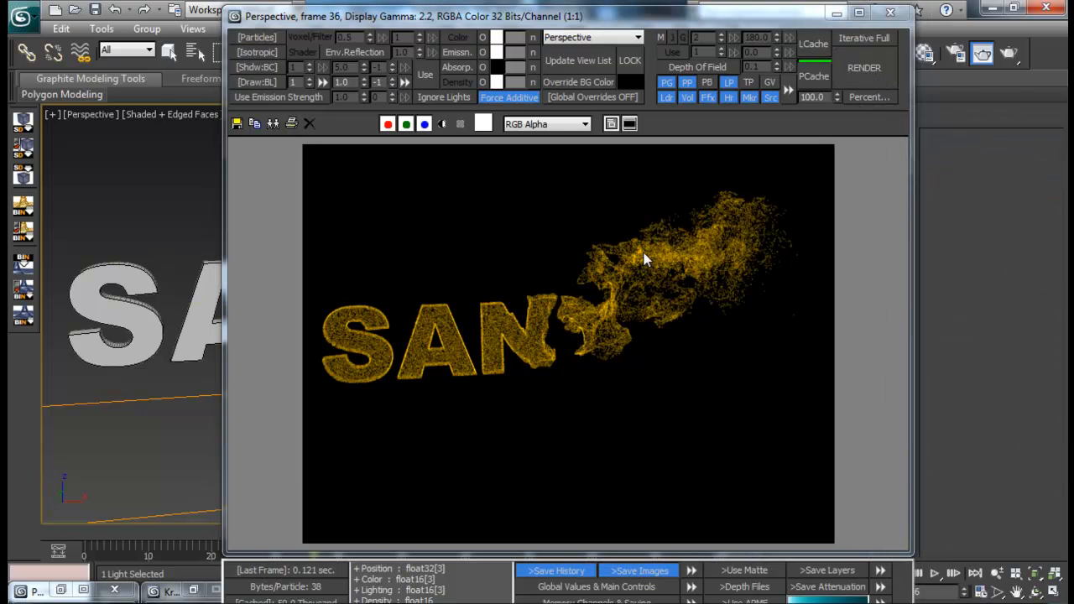
click(891, 13)
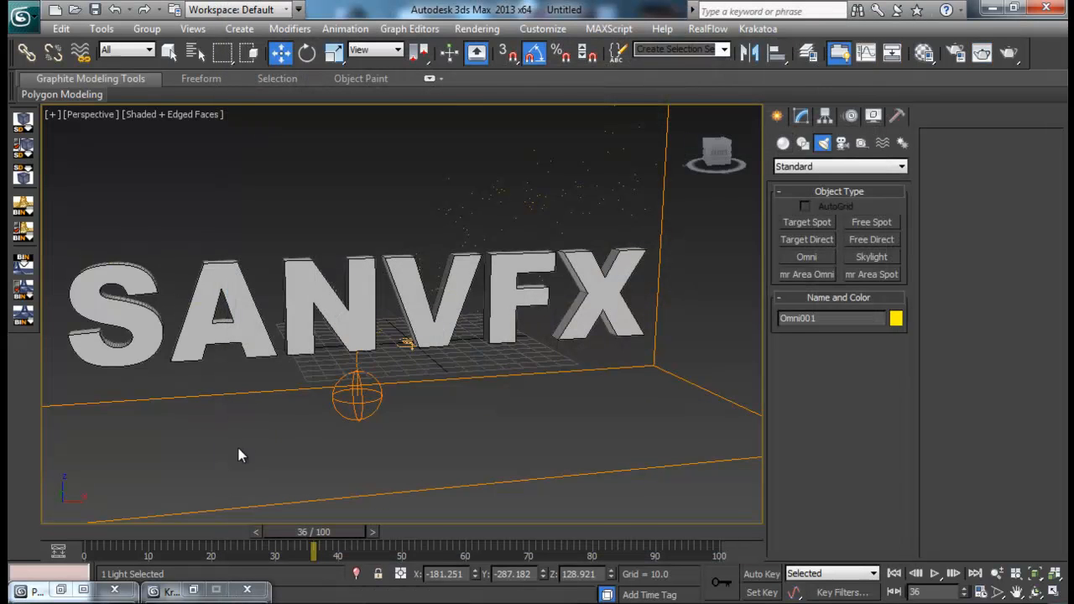
- Set the particle amount of Birth 001 to 1000000
click(62, 591)
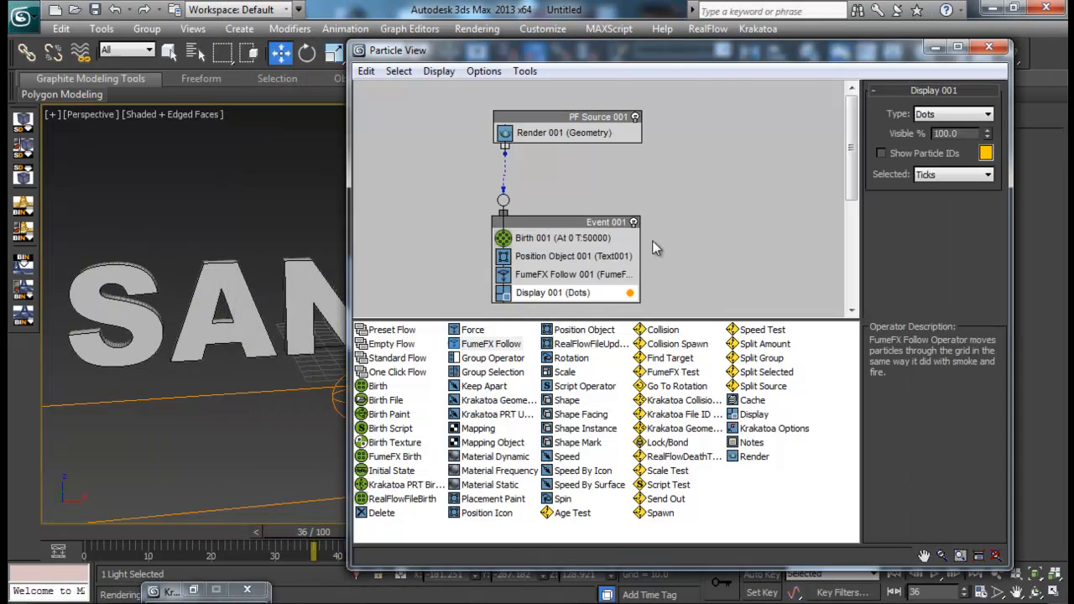
click(581, 242)
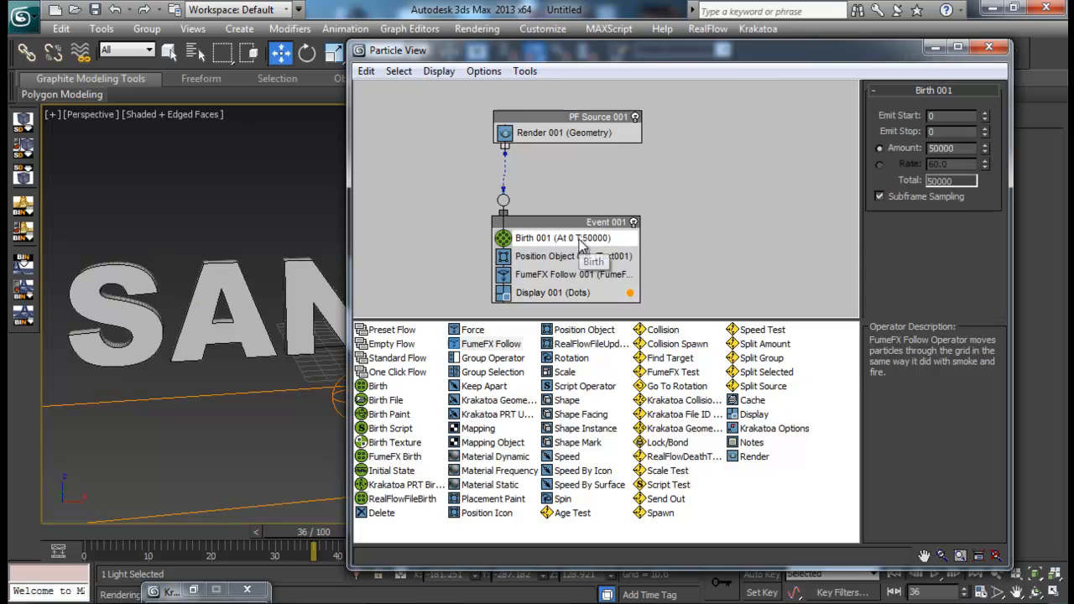
double_click(940, 148)
text(10)
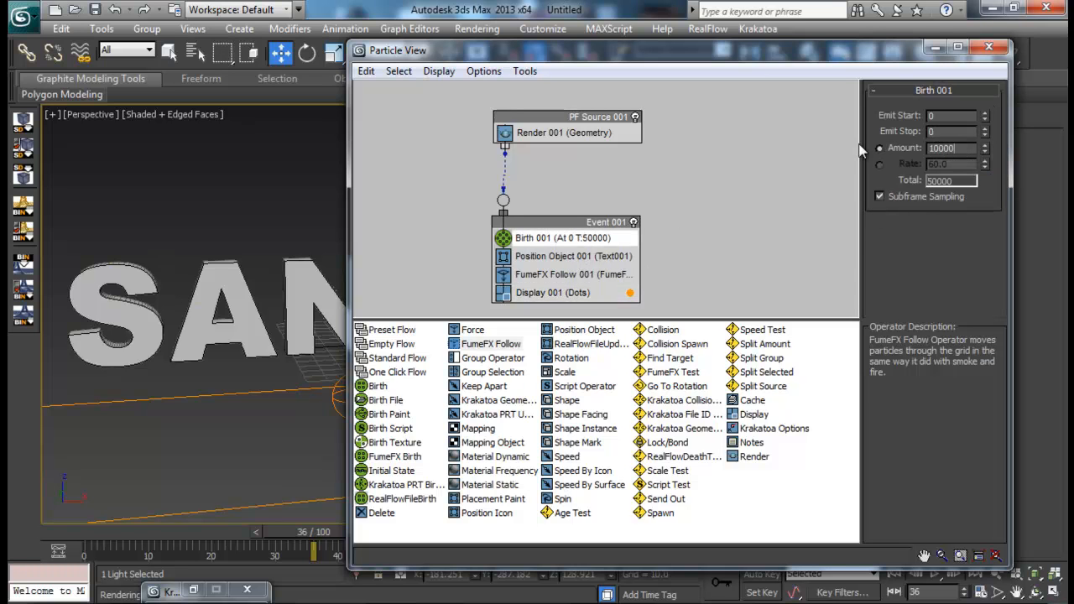
key(Return)
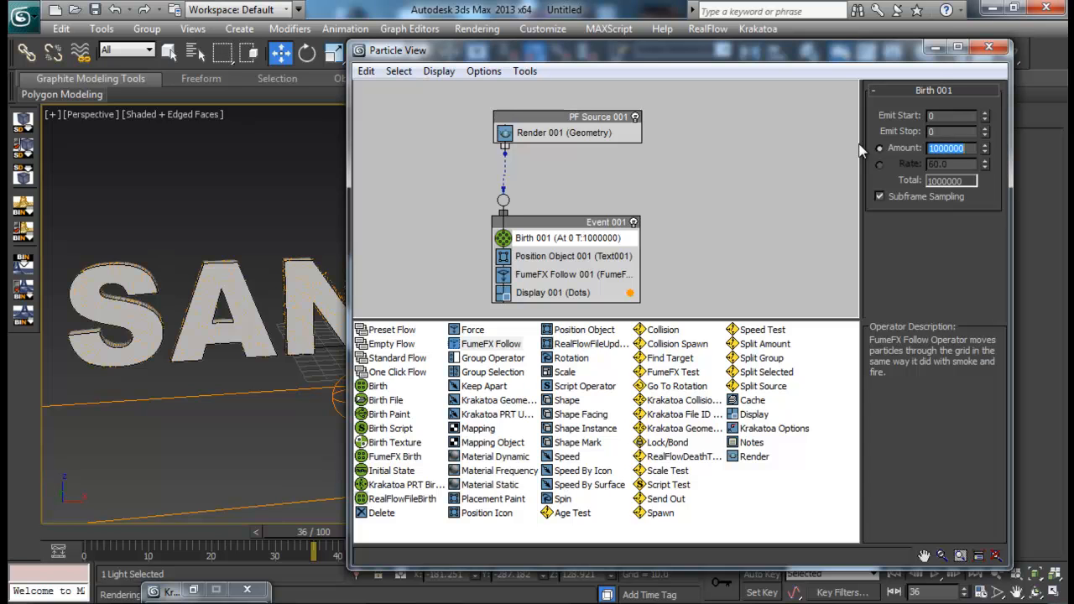
- Render frame 36 with the increased particle amount, set the final pass density exponent to -2 and render again
click(937, 47)
click(1009, 52)
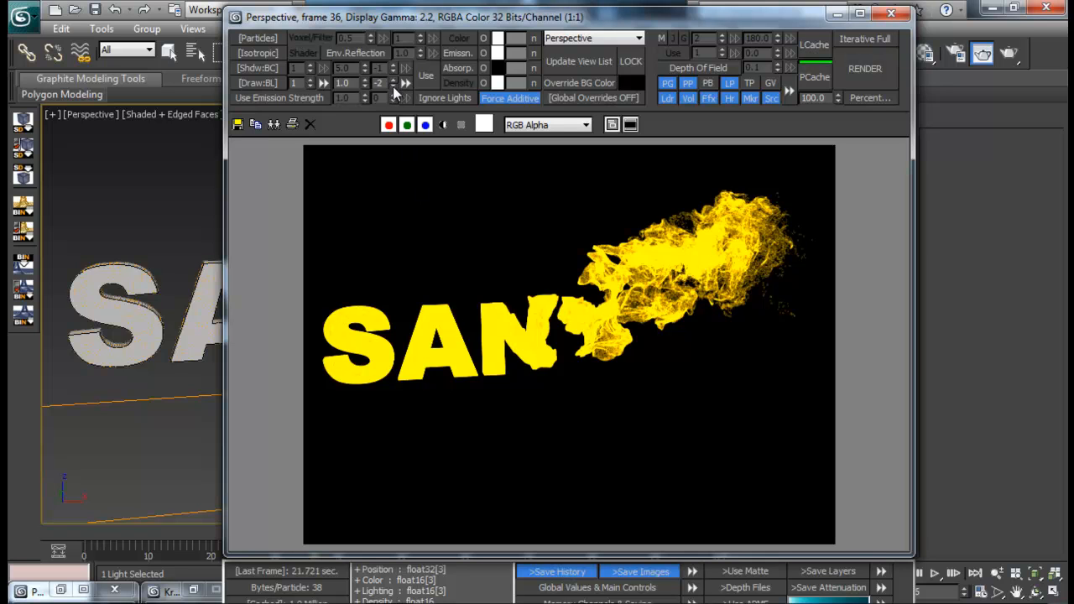
click(857, 79)
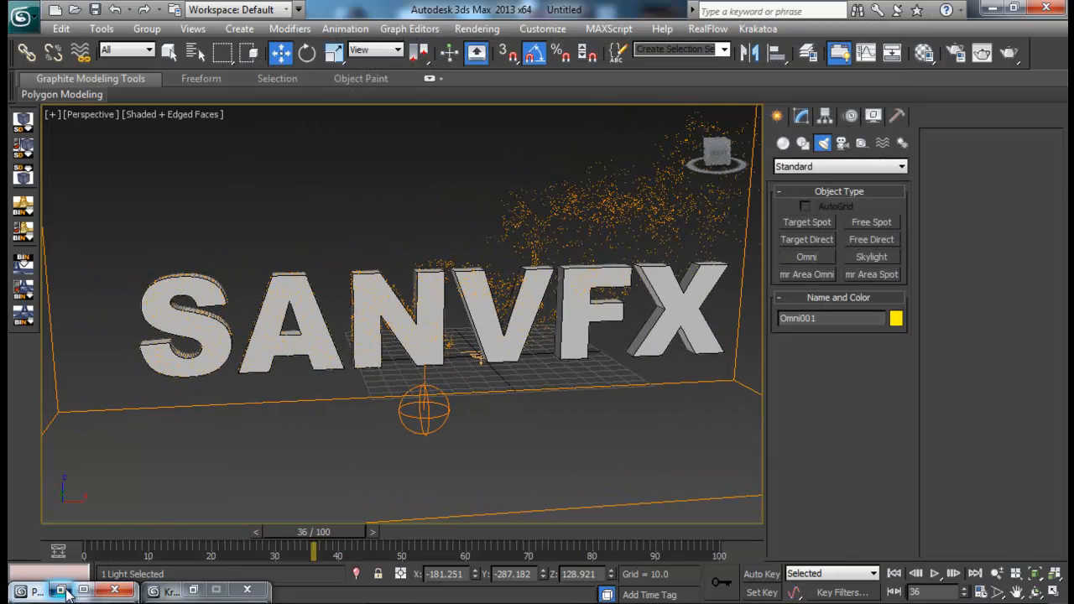
- Examine the particle amount of Birth 001 in Particle View
key(6)
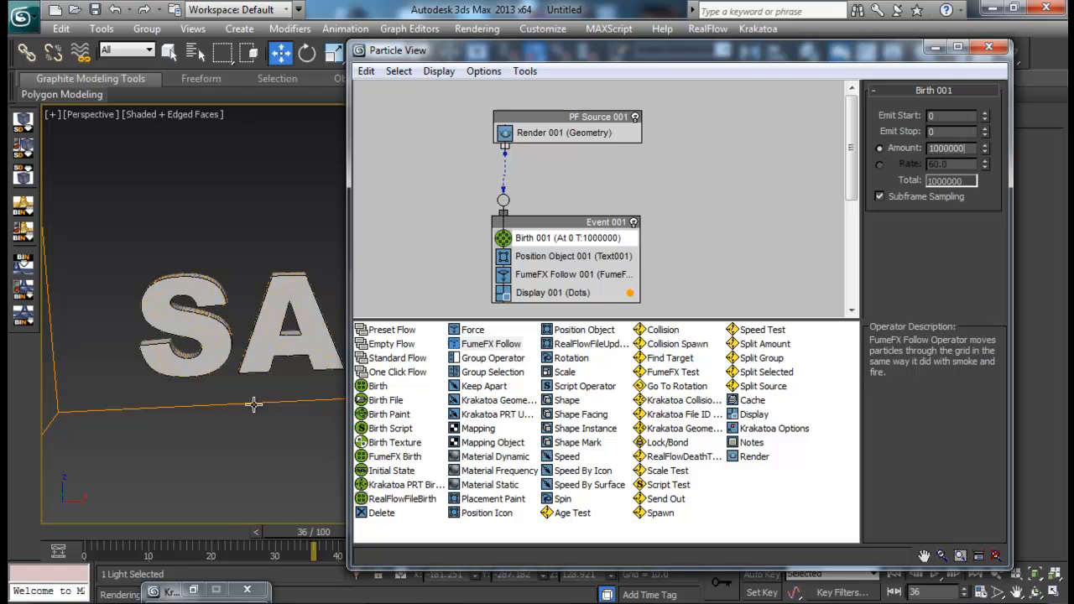
click(246, 590)
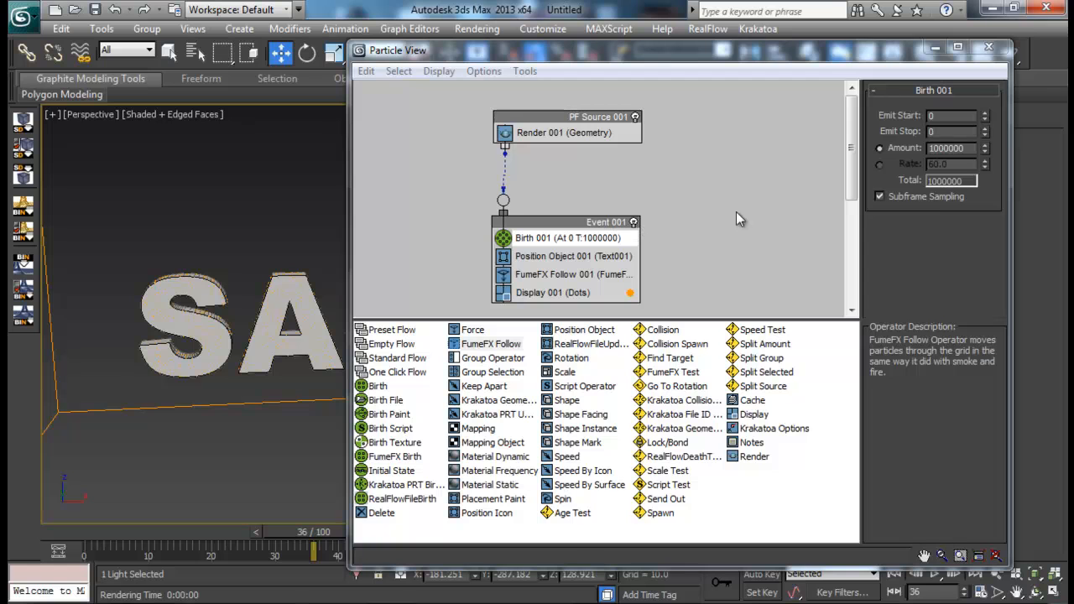
drag(967, 148, 869, 136)
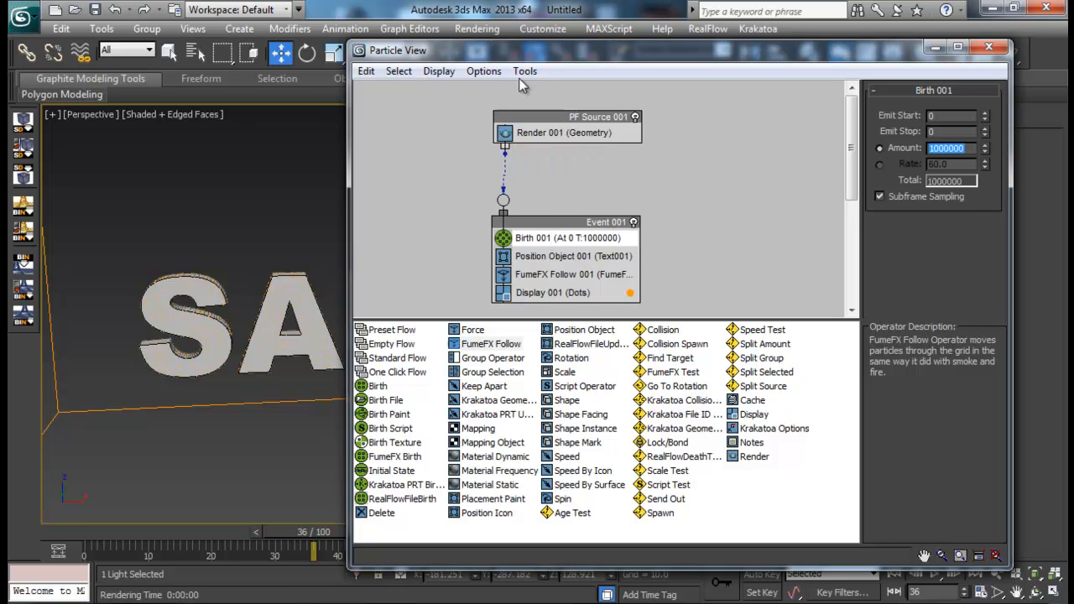
drag(543, 57, 432, 67)
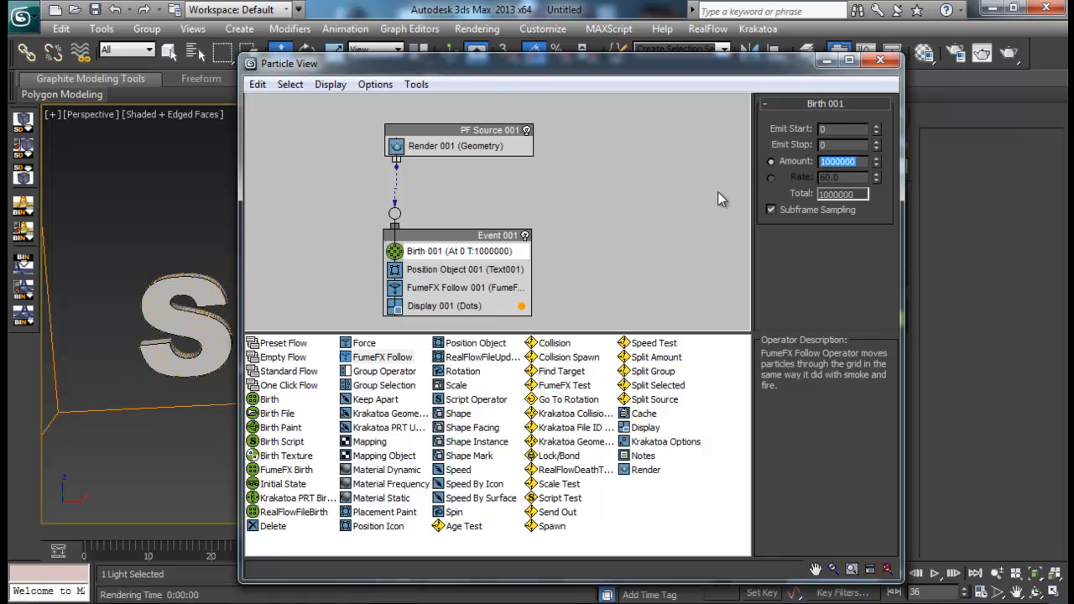
click(880, 60)
- Bring up the Krakatoa controls and open the Save Particles settings
click(758, 29)
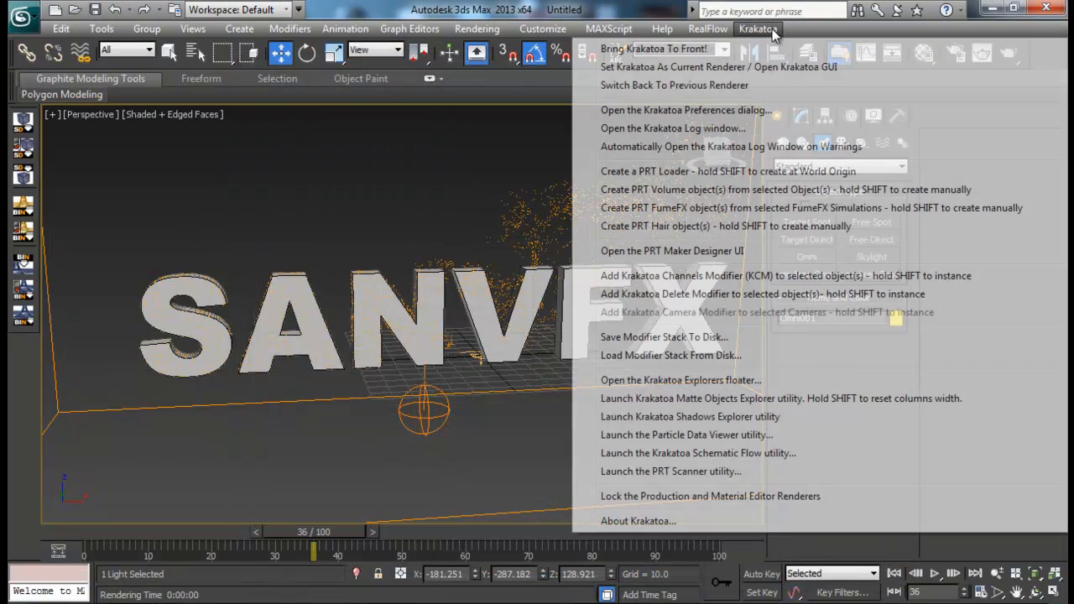
click(650, 45)
drag(357, 32, 783, 18)
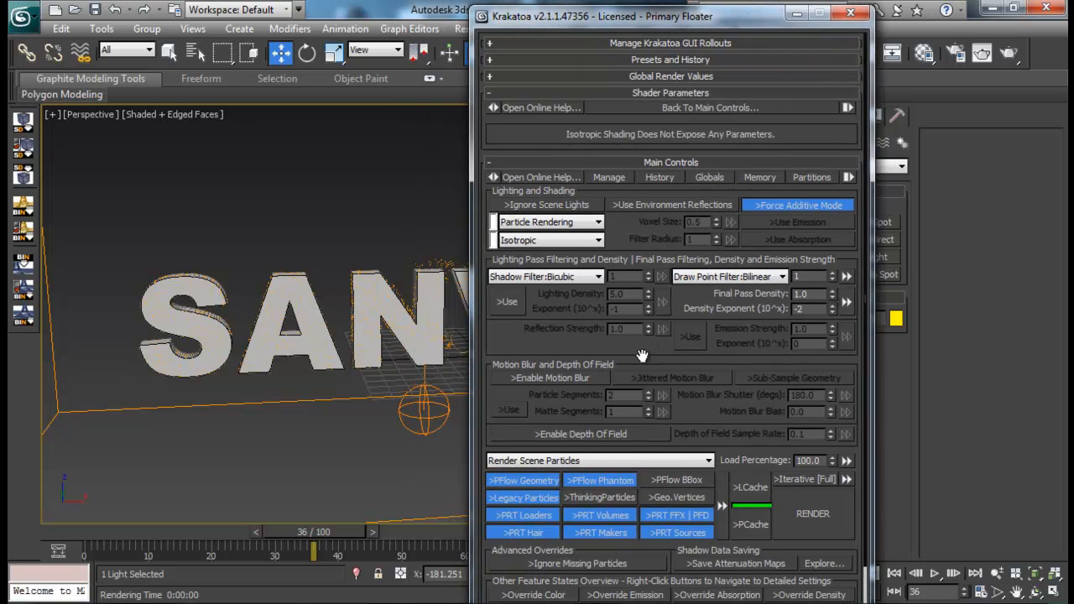
scroll(643, 356, down, 3)
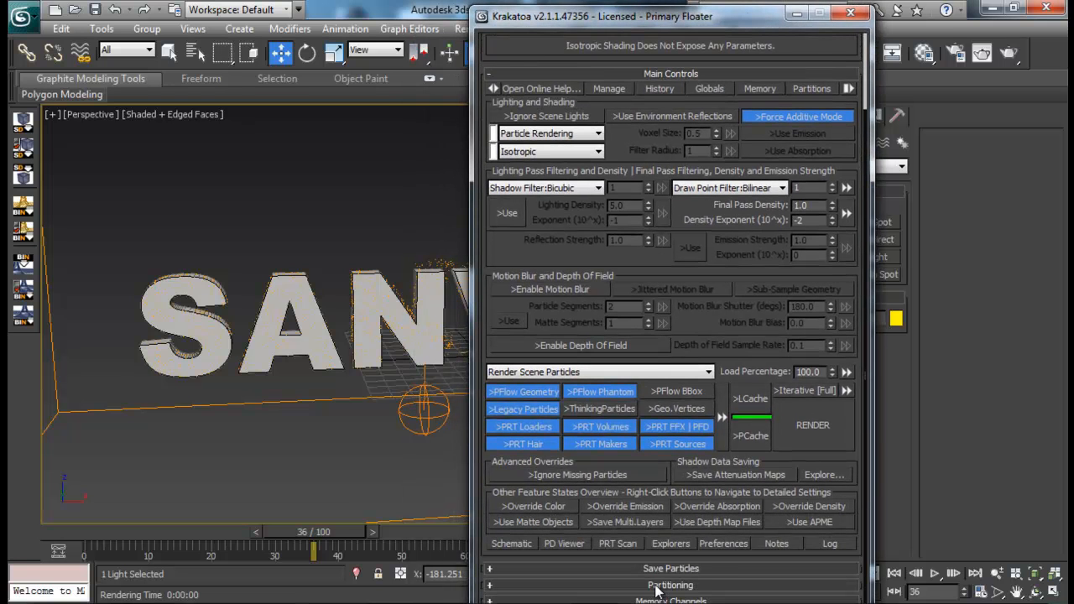
drag(675, 20, 680, 16)
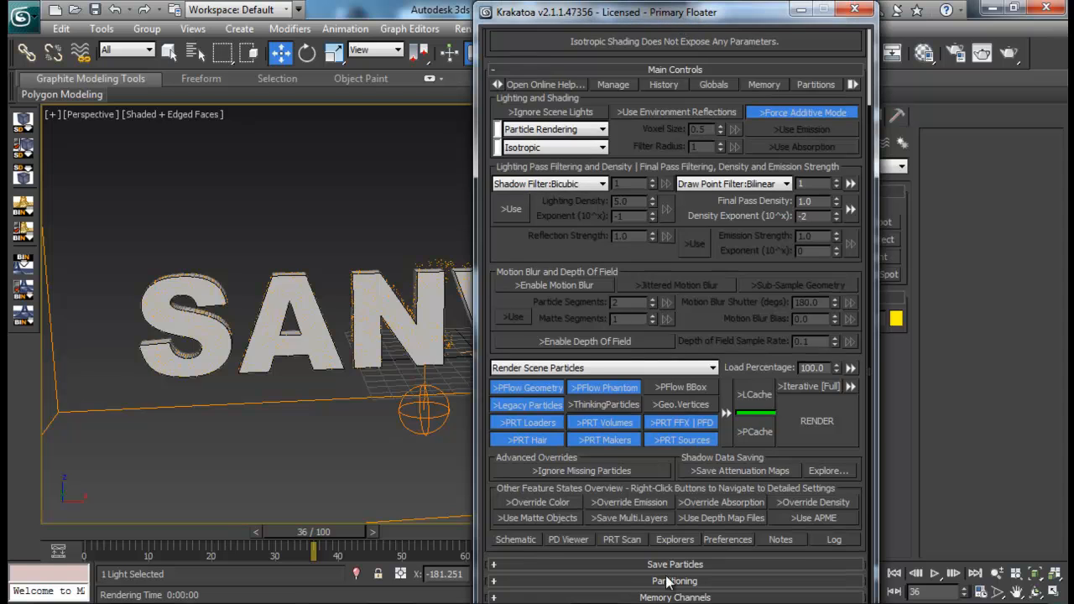
click(670, 565)
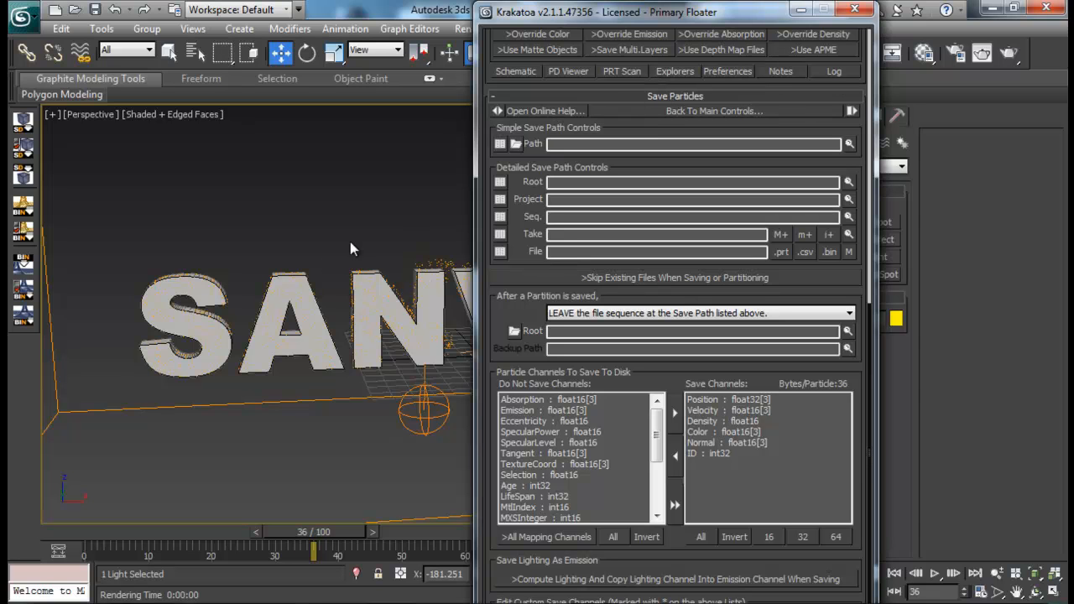
- Set the particle save path to particles_.prt in a new folder named "tut partiotion" inside Krakatoa test
click(517, 146)
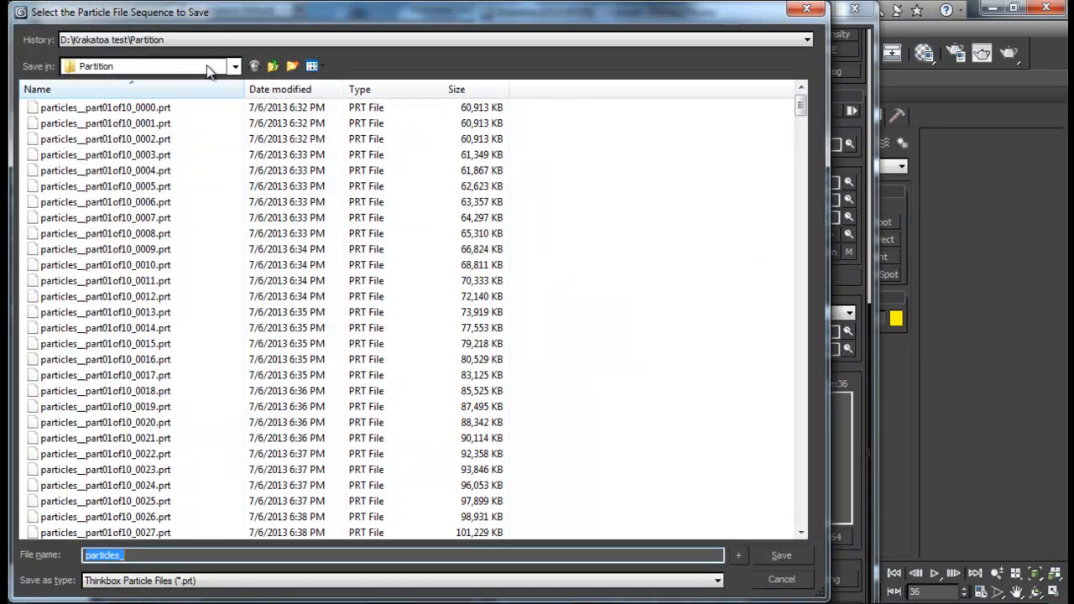
click(274, 67)
click(292, 66)
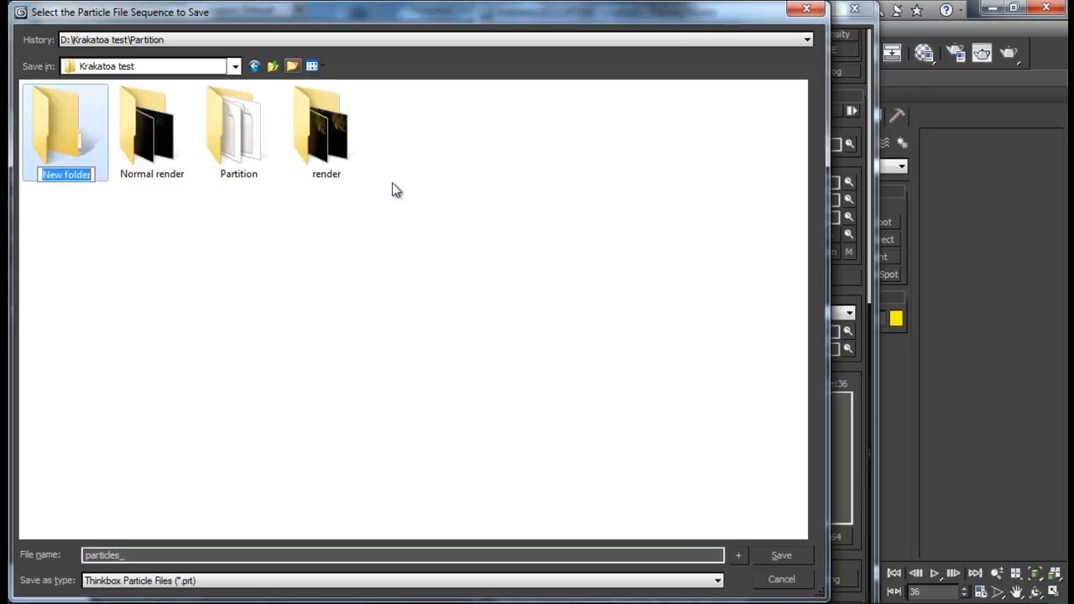
text(tut partiotion)
key(Return)
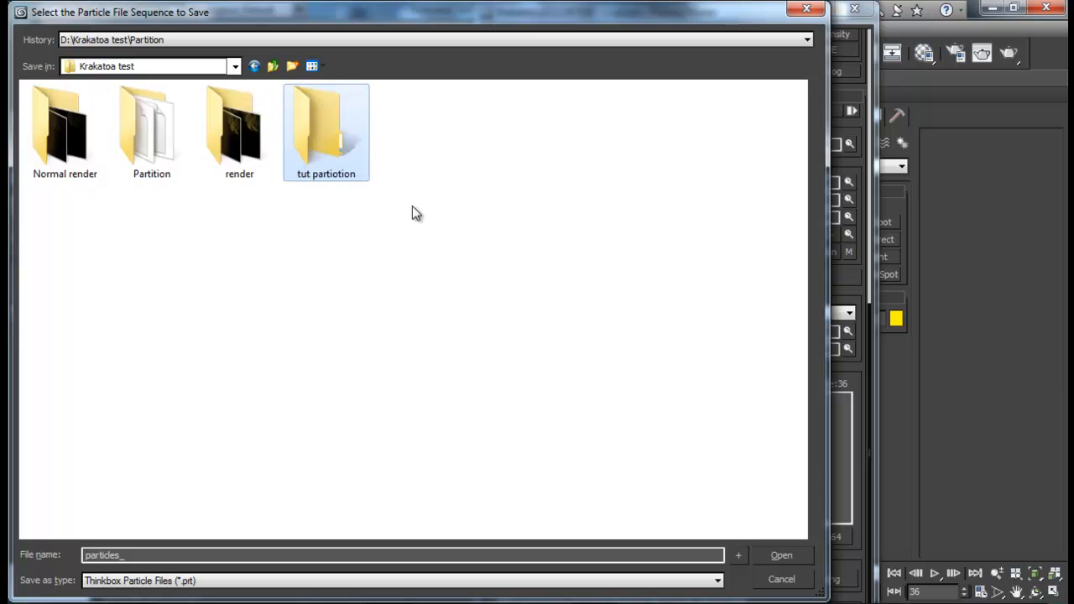
key(Return)
click(781, 555)
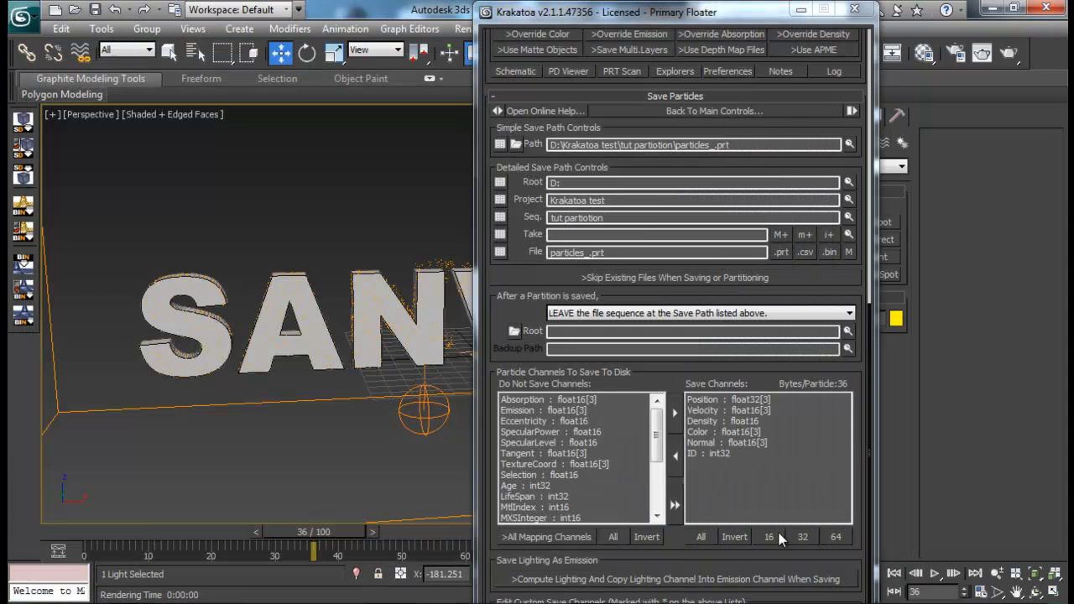
- Open Krakatoa's Partitioning settings and set the partition count to 6
scroll(551, 275, down, 2)
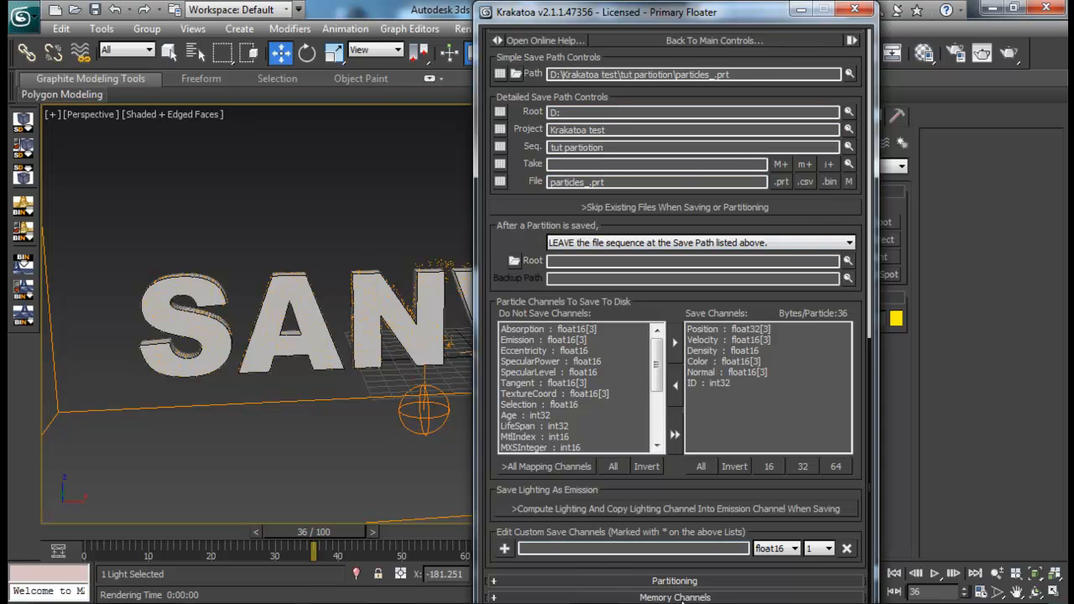
click(702, 580)
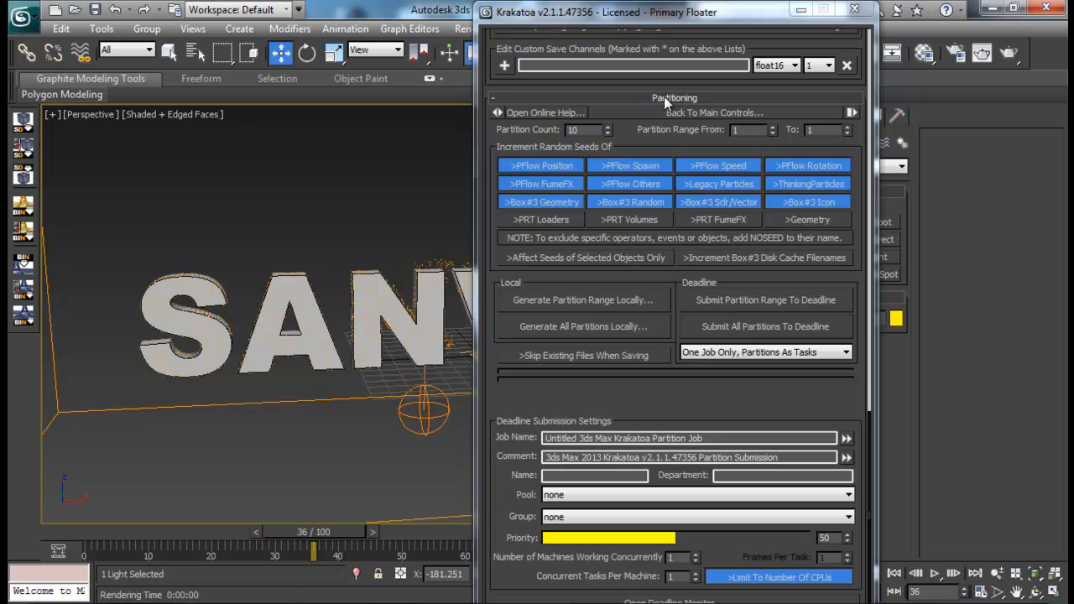
double_click(602, 129)
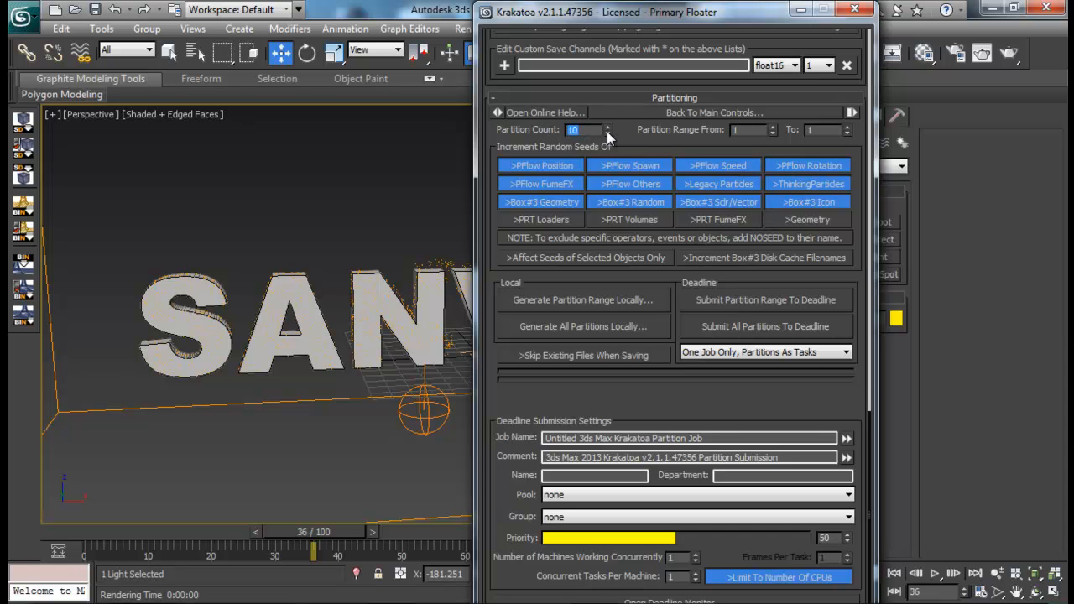
drag(686, 23, 442, 63)
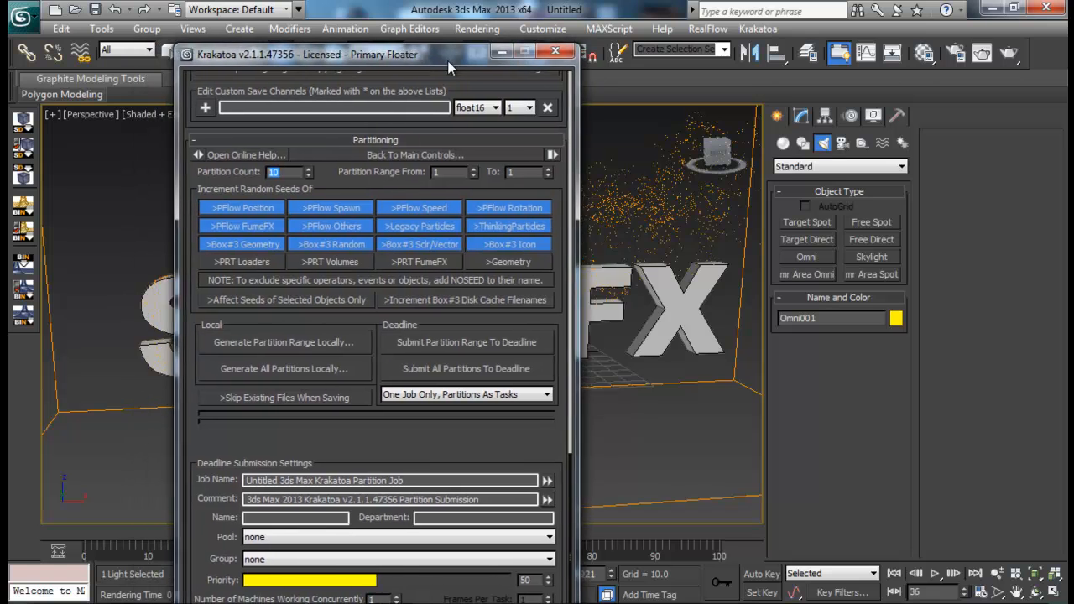
text(6)
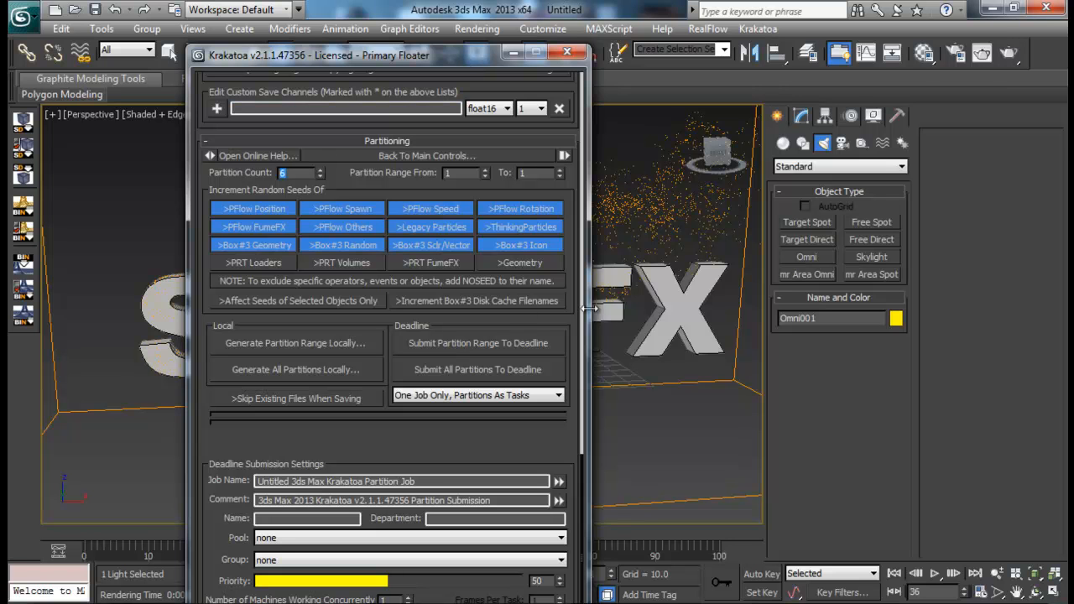
- Reopen Particle View beside the partition settings and check the Birth 001 amount that each partition multiplies
click(692, 471)
key(6)
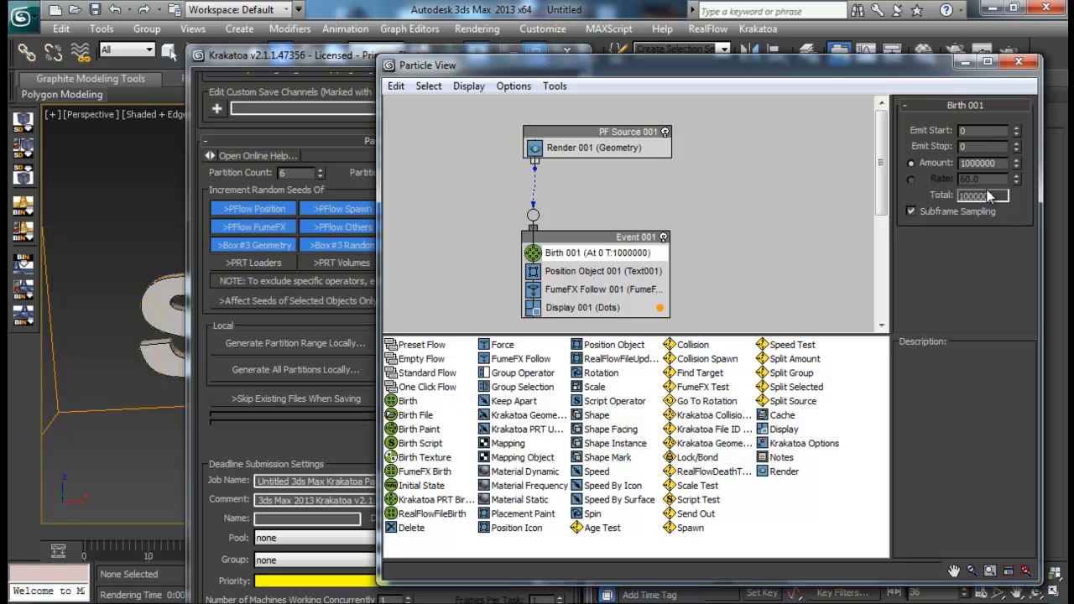
drag(999, 164, 926, 163)
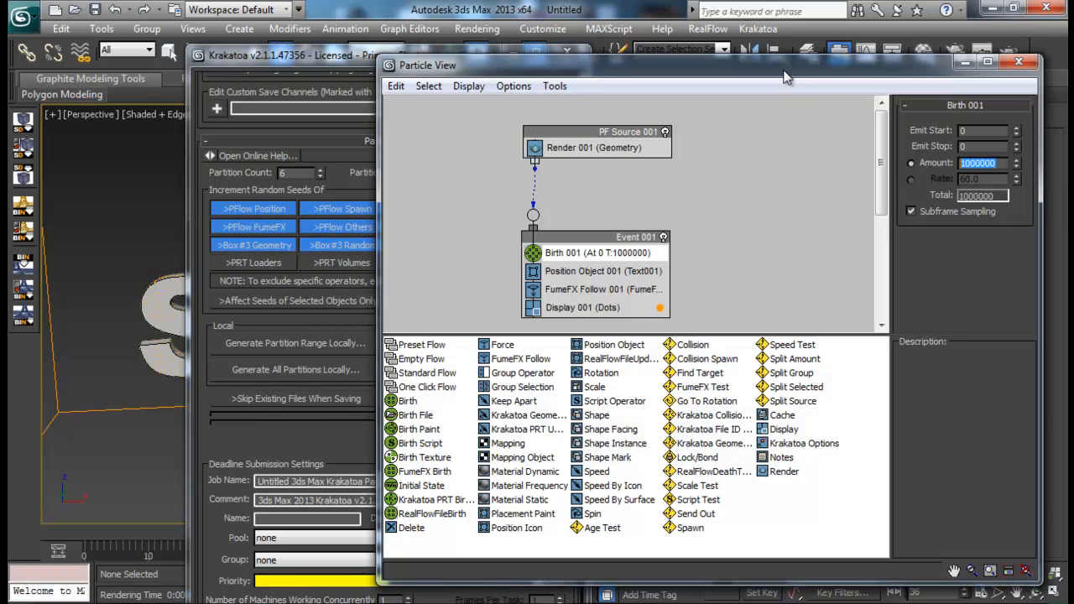
drag(784, 73, 889, 72)
- Set Krakatoa's partition count to 10
click(307, 172)
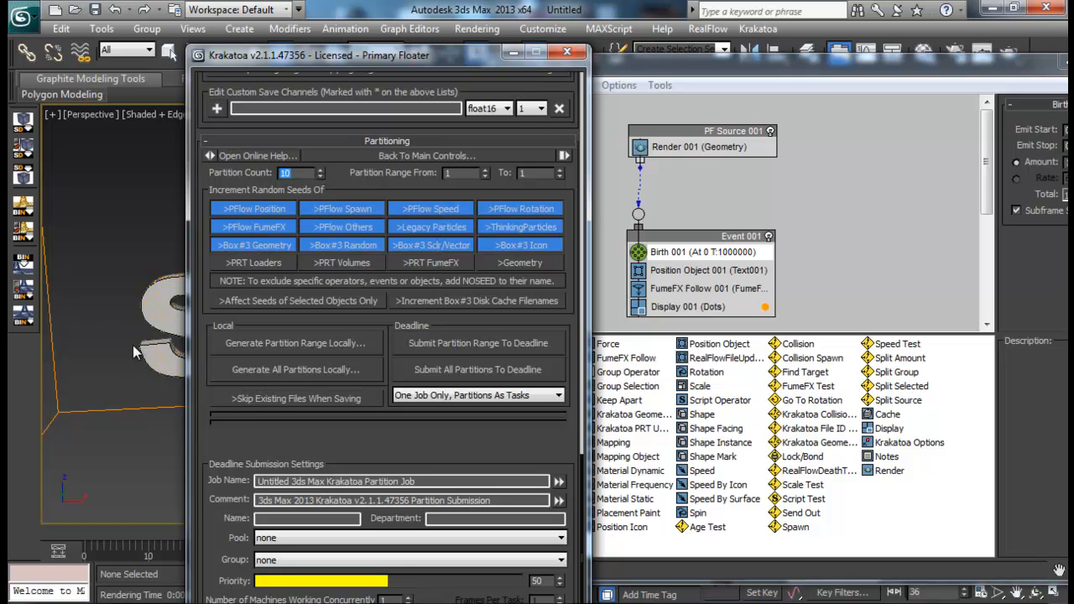
click(296, 173)
drag(876, 69, 784, 71)
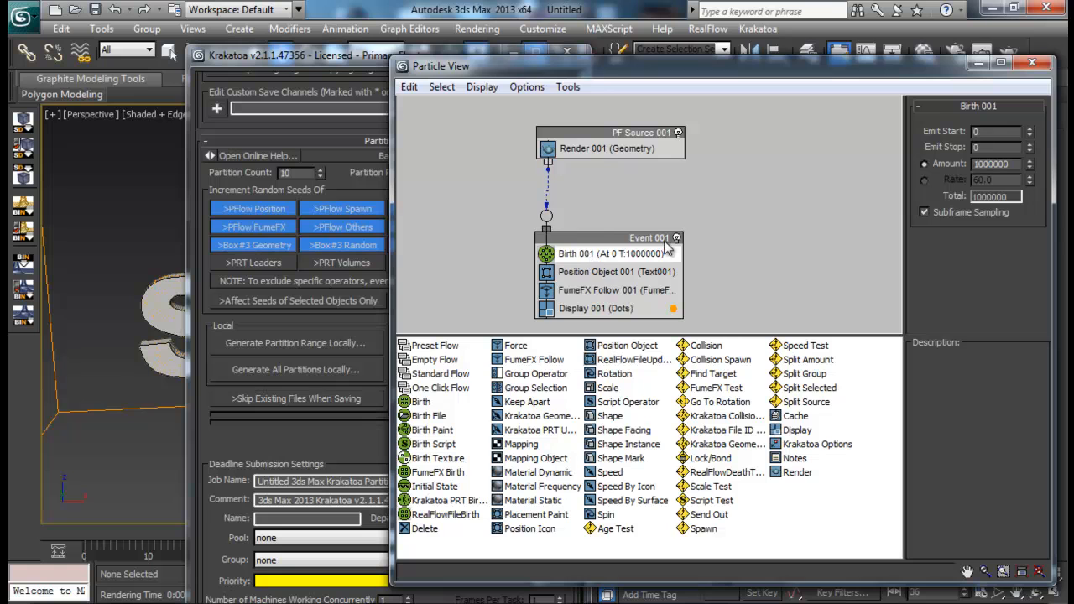
click(341, 72)
double_click(284, 173)
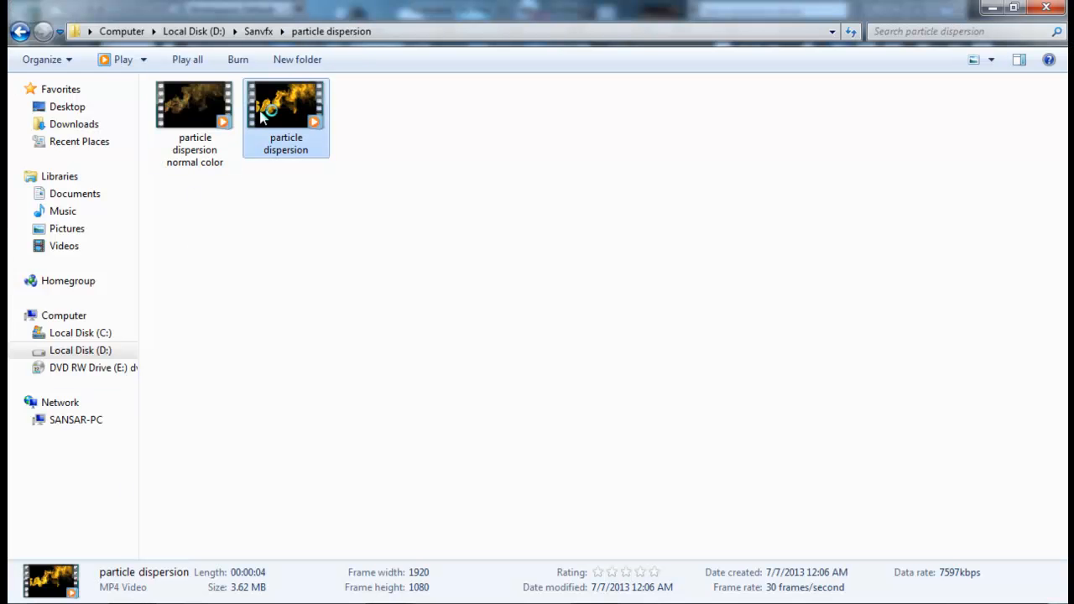
- Play the particle dispersion video from the Sanvfx folder, then close it and return to the Krakatoa partition settings
double_click(262, 117)
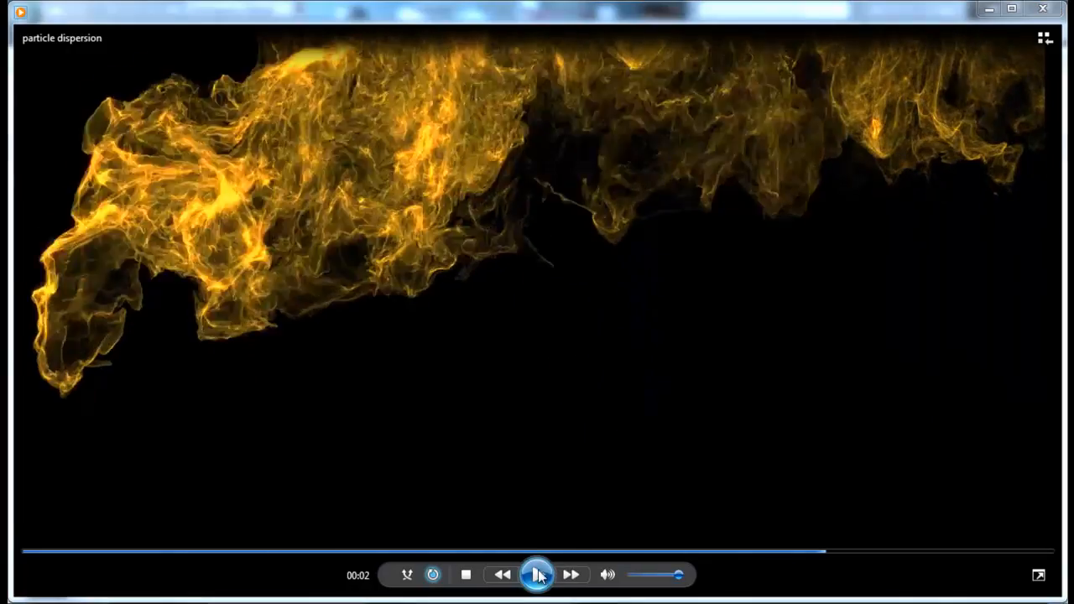
click(1044, 8)
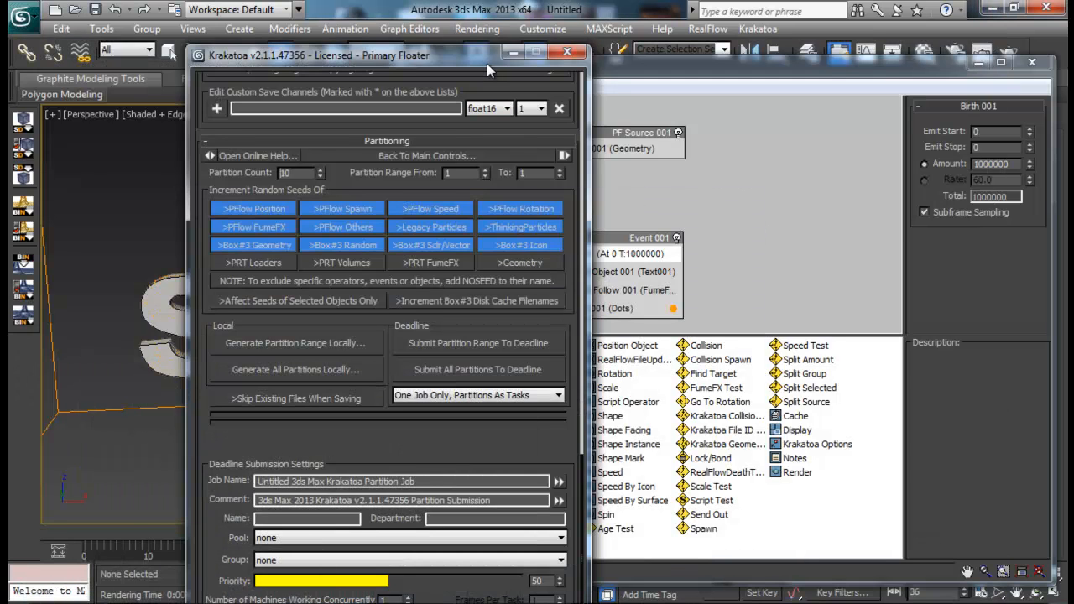
drag(487, 63, 420, 32)
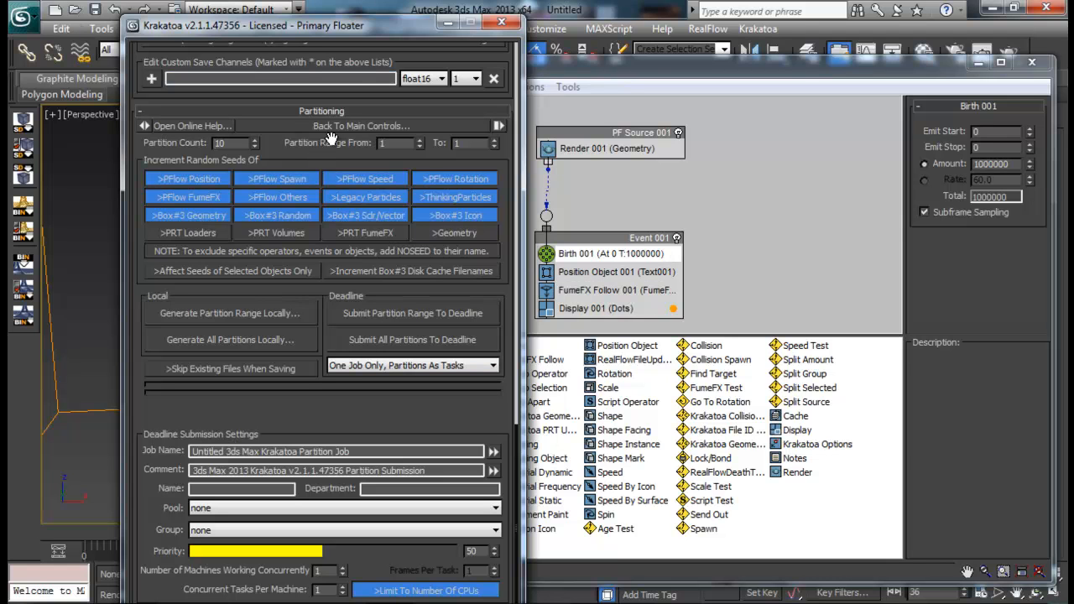
- Compare the partition count with the Birth 001 particle amount, then close the Krakatoa and Particle View windows
double_click(225, 144)
drag(227, 145, 173, 143)
drag(1021, 161, 942, 171)
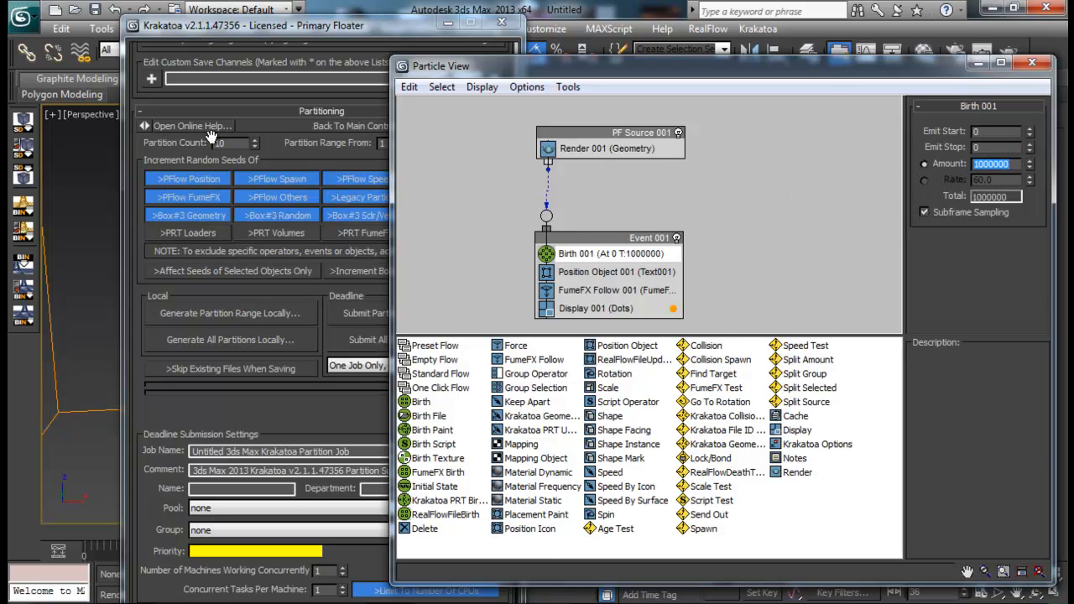
click(236, 143)
double_click(211, 143)
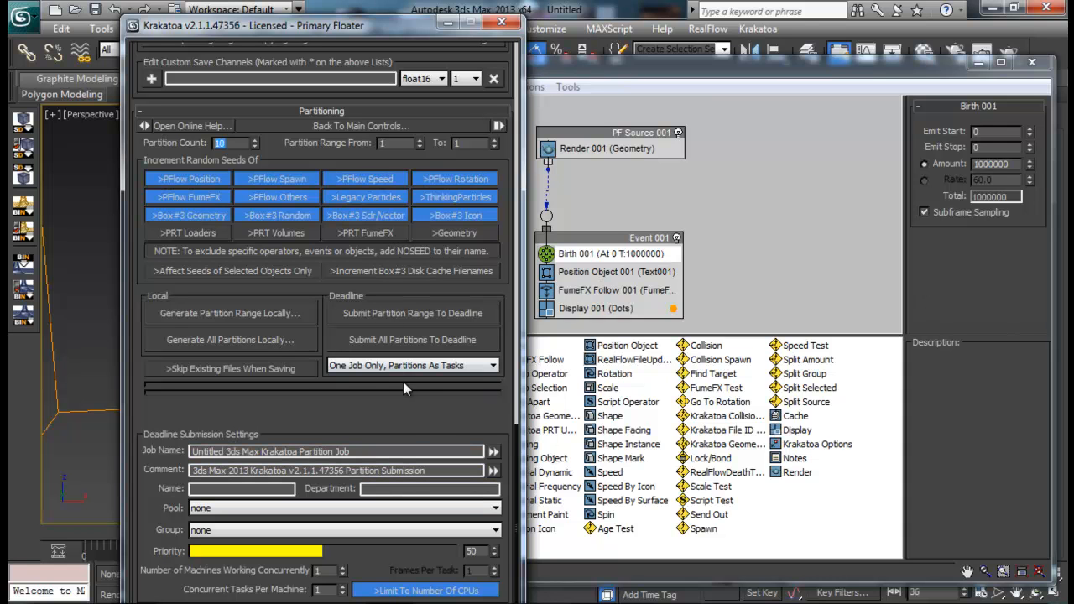
click(501, 23)
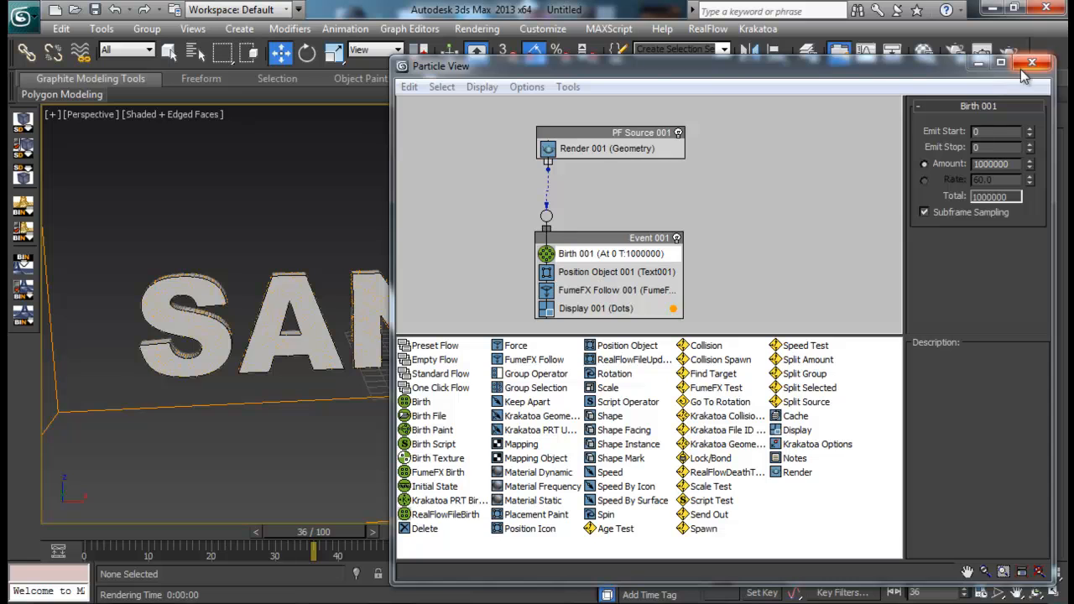
click(1032, 63)
- Reset the scene without saving changes, and accept the offer to save a copy of the current scene
click(22, 16)
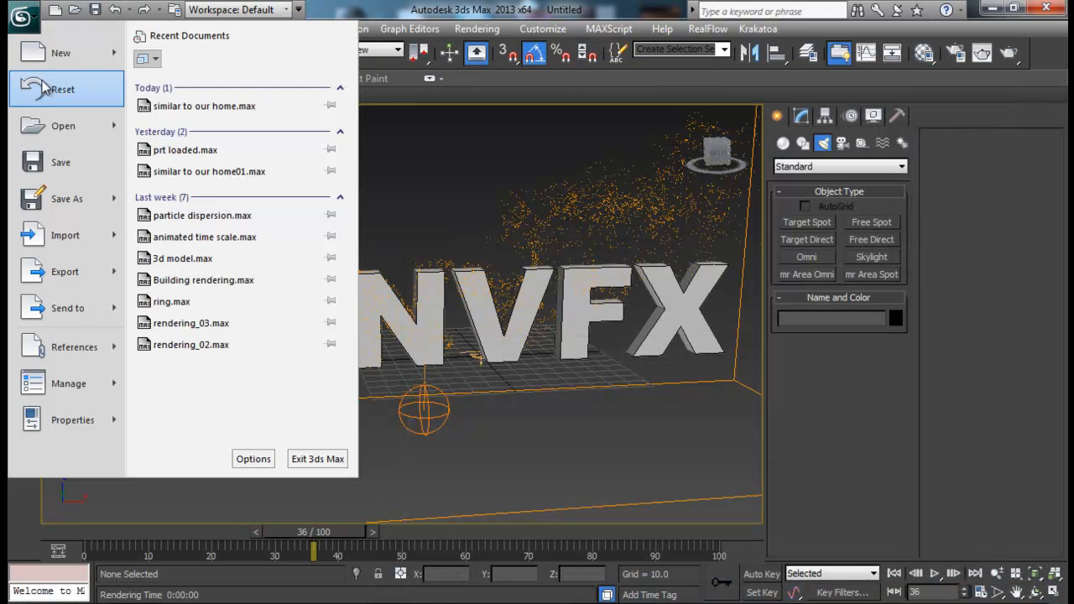
click(50, 95)
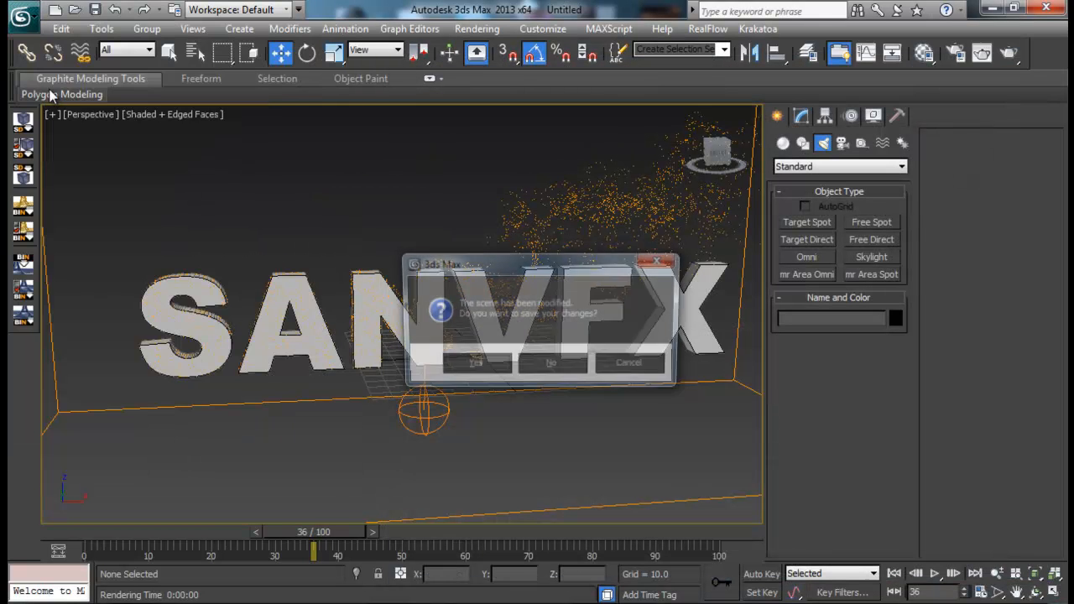
click(550, 368)
click(495, 336)
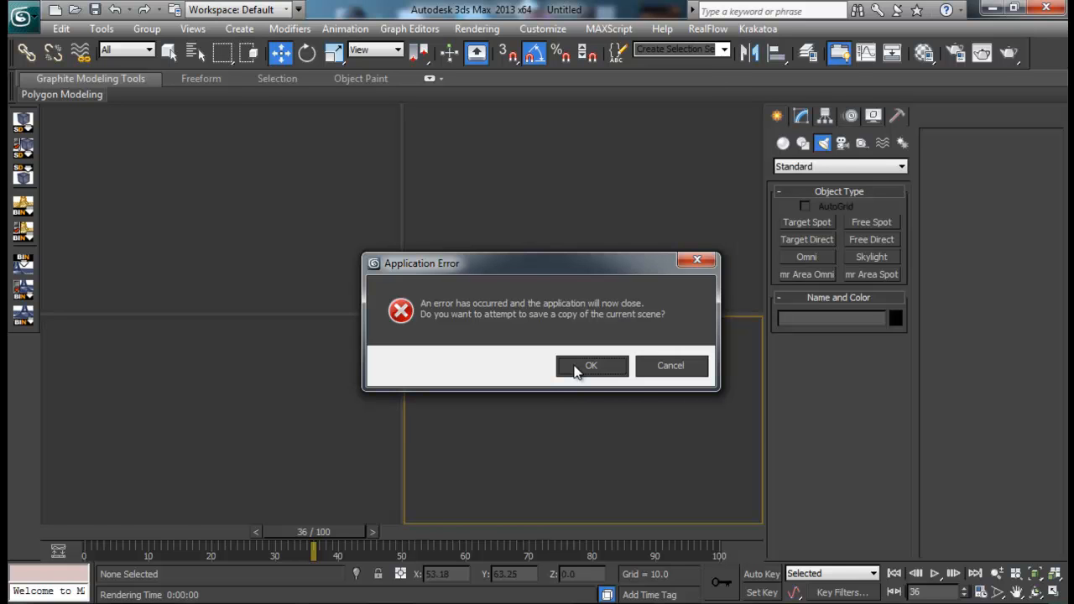
click(590, 366)
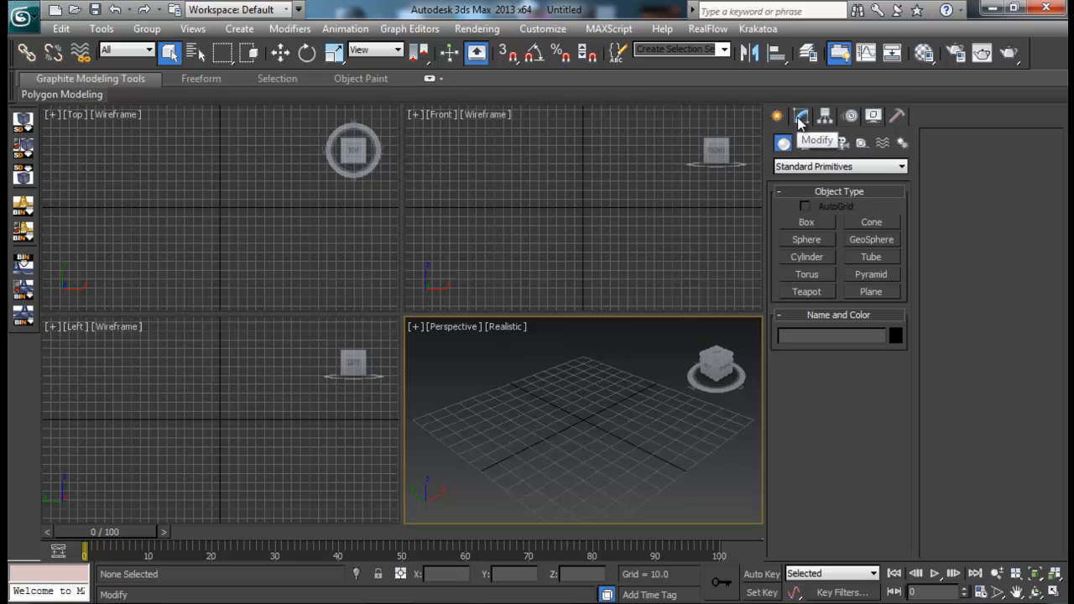
- Create a Krakatoa PRT Loader at the center of the grid in the Perspective view
click(849, 168)
click(807, 367)
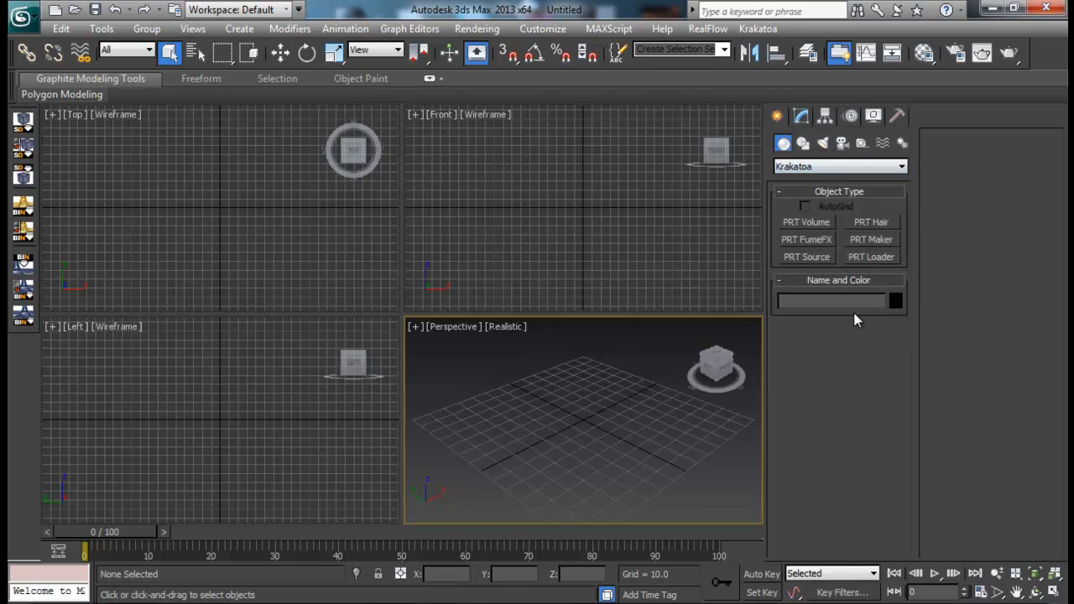
click(871, 257)
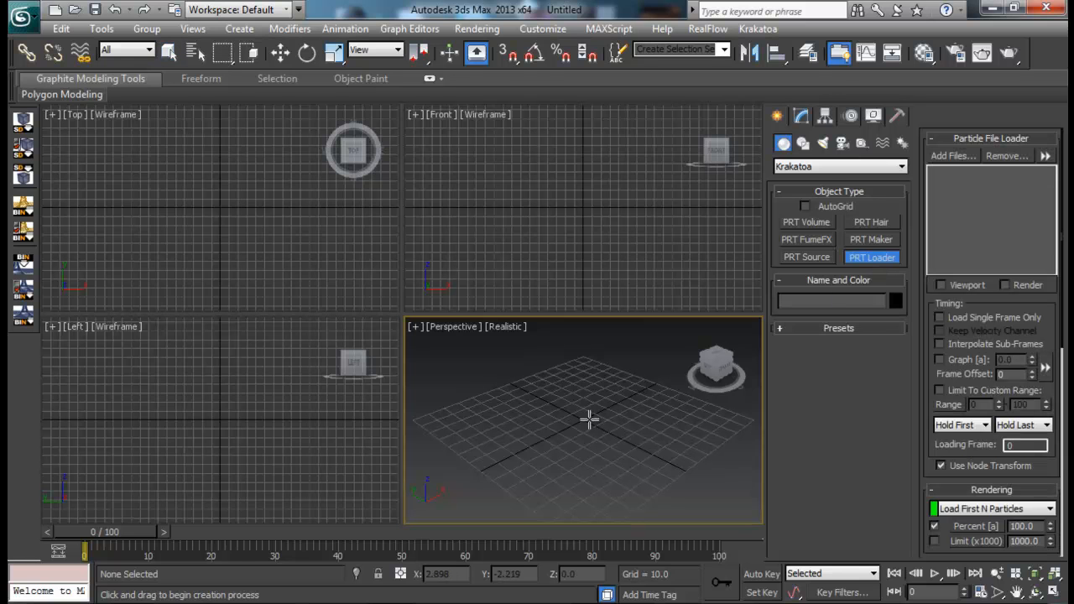
click(586, 419)
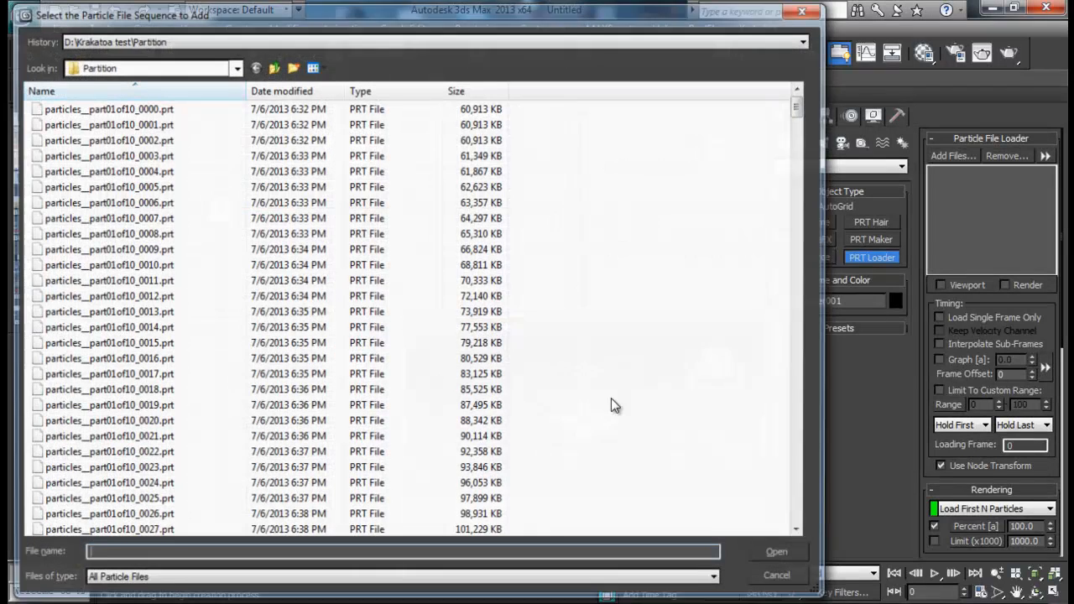
- Load the particles__part01of10_0000.prt sequence from the Partition folder into the loader, adding partitions 02 to 05
click(171, 105)
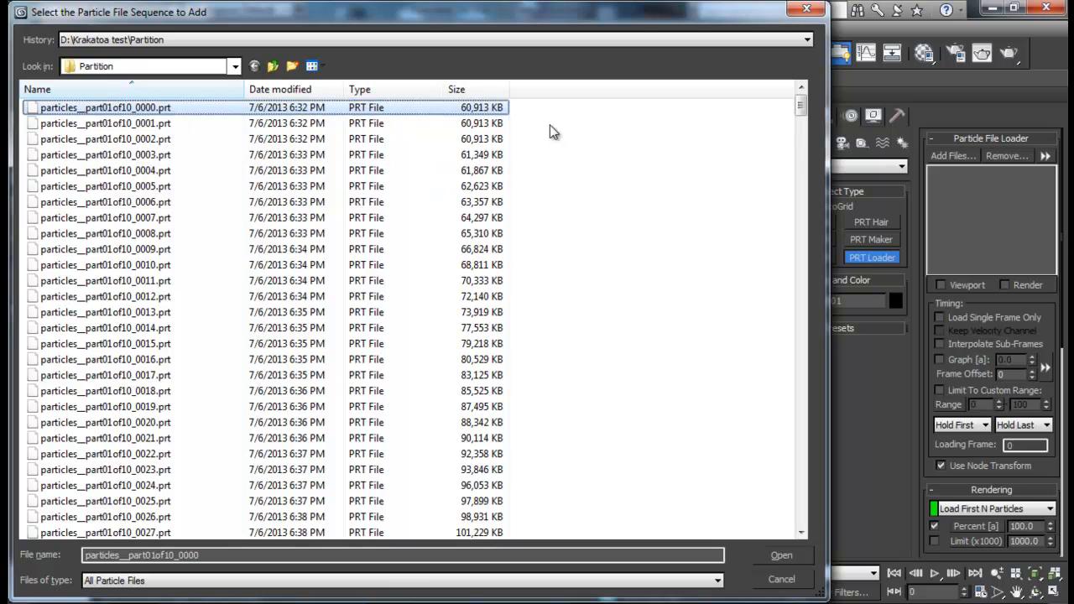
drag(801, 107, 802, 517)
scroll(214, 366, up, 15)
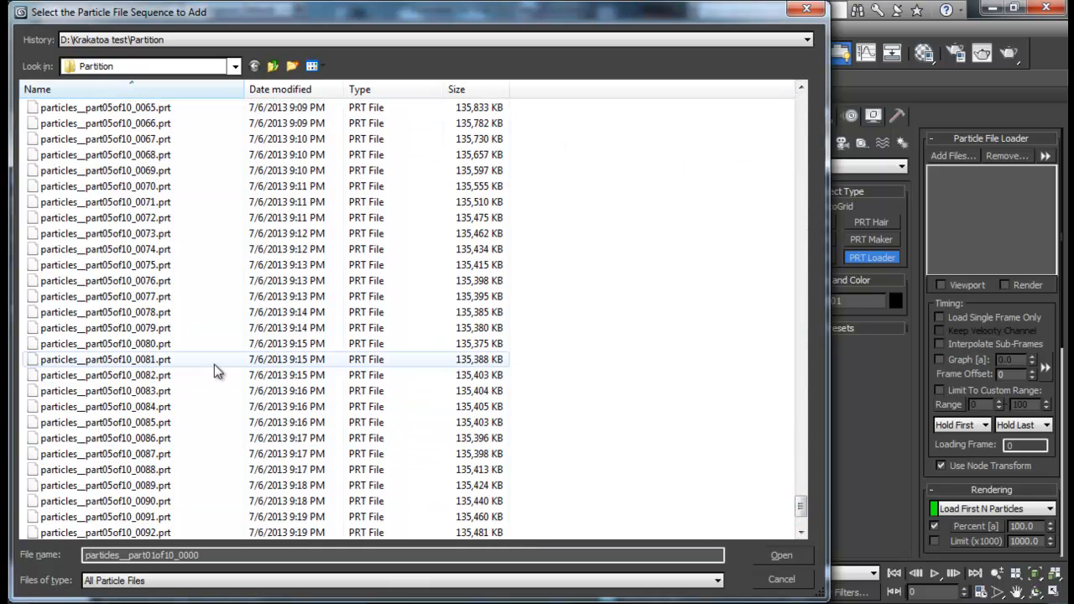
scroll(216, 363, up, 20)
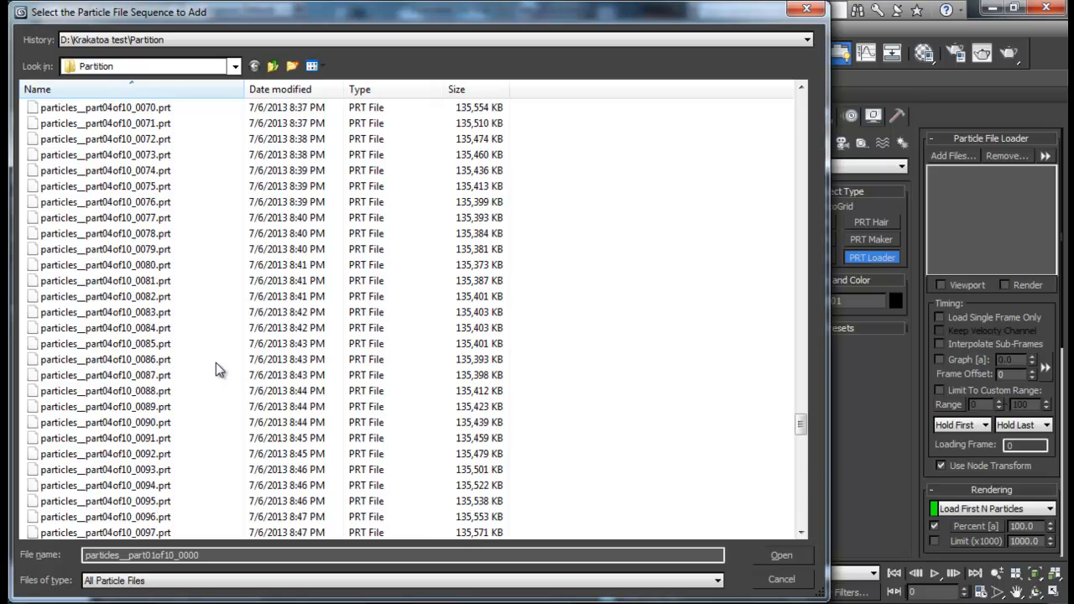
drag(802, 411, 801, 105)
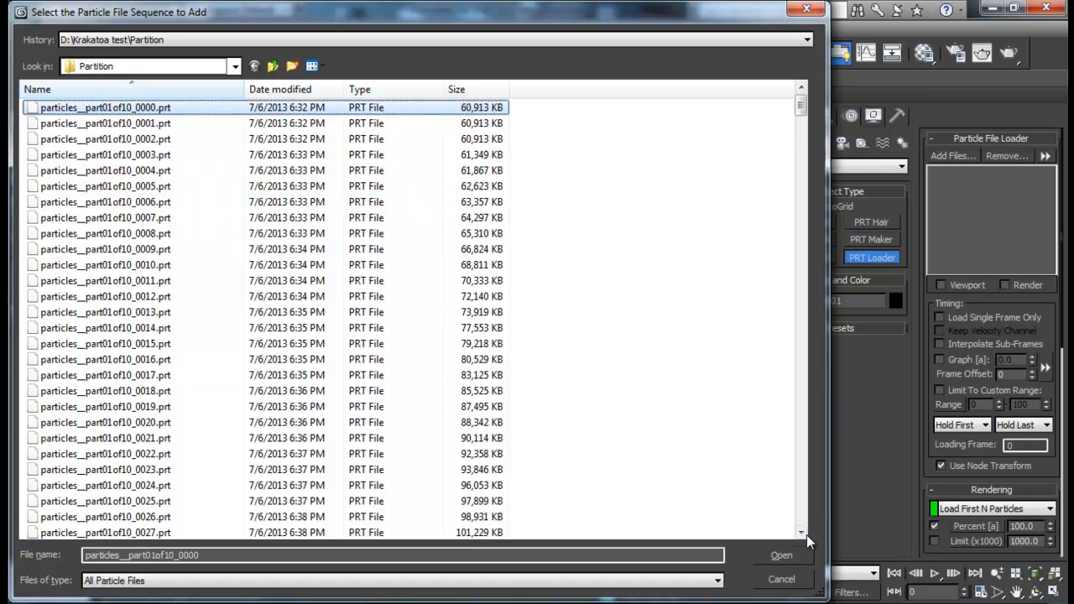
click(796, 555)
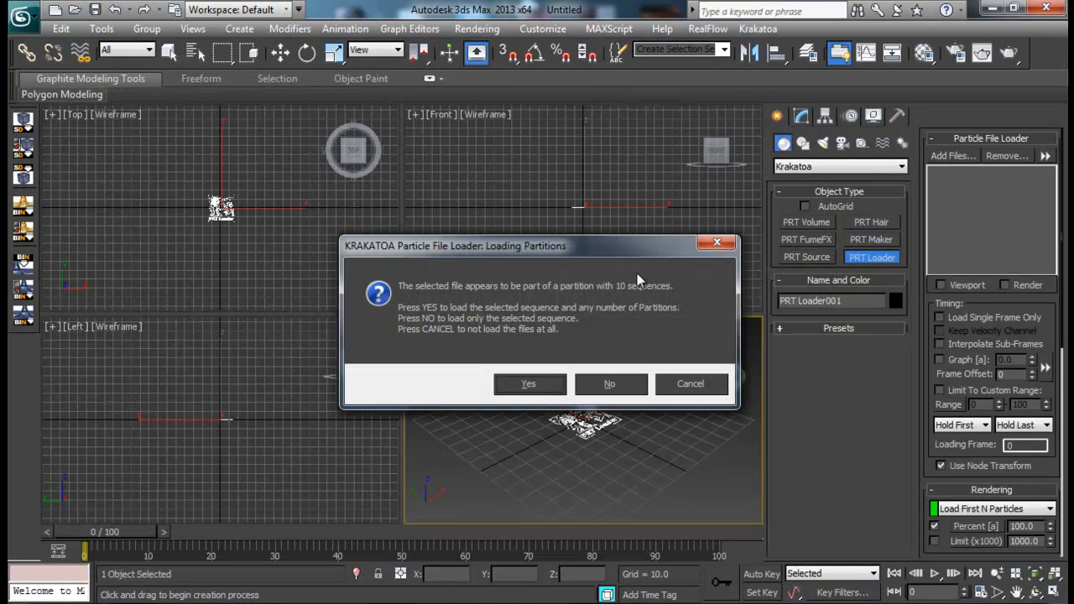
click(547, 384)
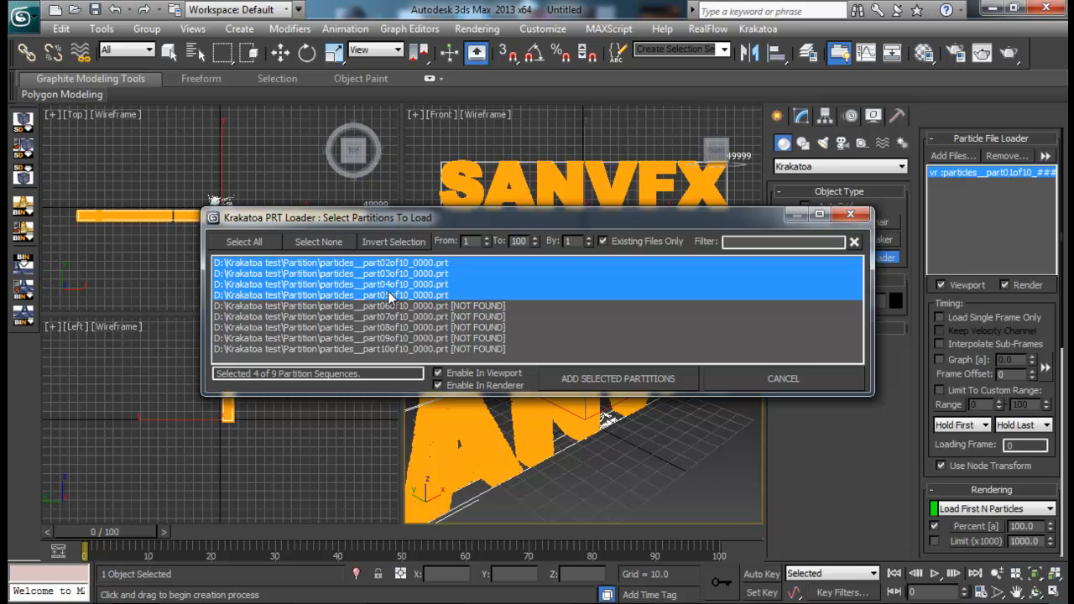
click(604, 384)
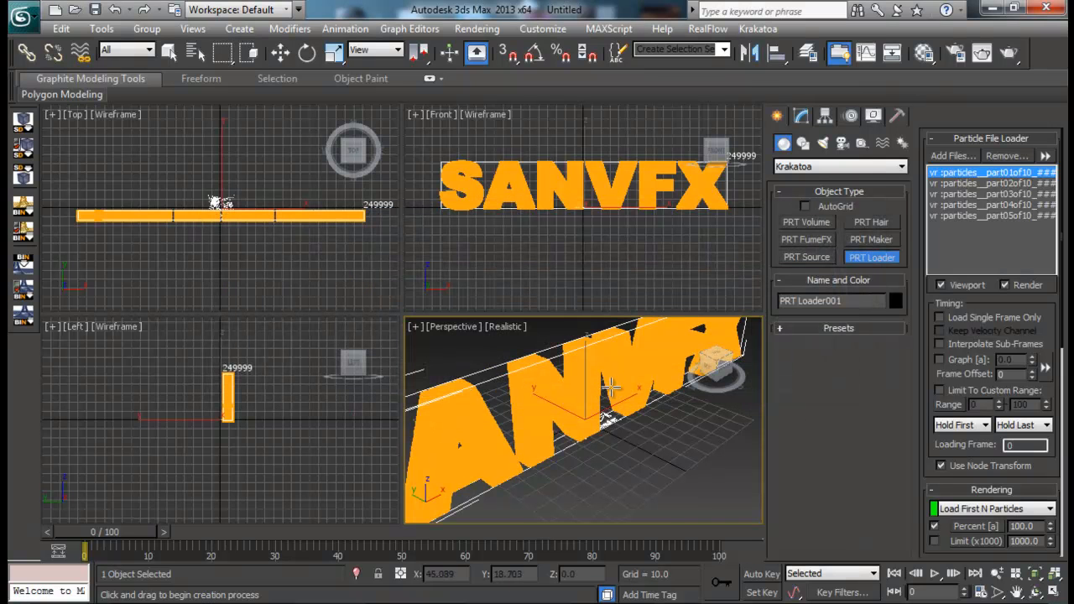
- Maximize the Perspective view around the text and scrub the timeline to review the loaded particle dispersion
scroll(607, 417, down, 2)
middle_drag(607, 417, 615, 436)
key(alt+w)
scroll(526, 377, down, 2)
middle_drag(527, 321, 555, 374)
scroll(526, 377, down, 2)
scroll(487, 350, up, 4)
scroll(628, 352, down, 3)
drag(151, 535, 433, 532)
mouse_move(598, 343)
alt+middle_down()
mouse_move(579, 366)
mouse_move(564, 329)
mouse_move(562, 364)
mouse_move(594, 395)
mouse_move(589, 361)
alt+middle_up()
drag(398, 535, 685, 530)
drag(535, 537, 138, 545)
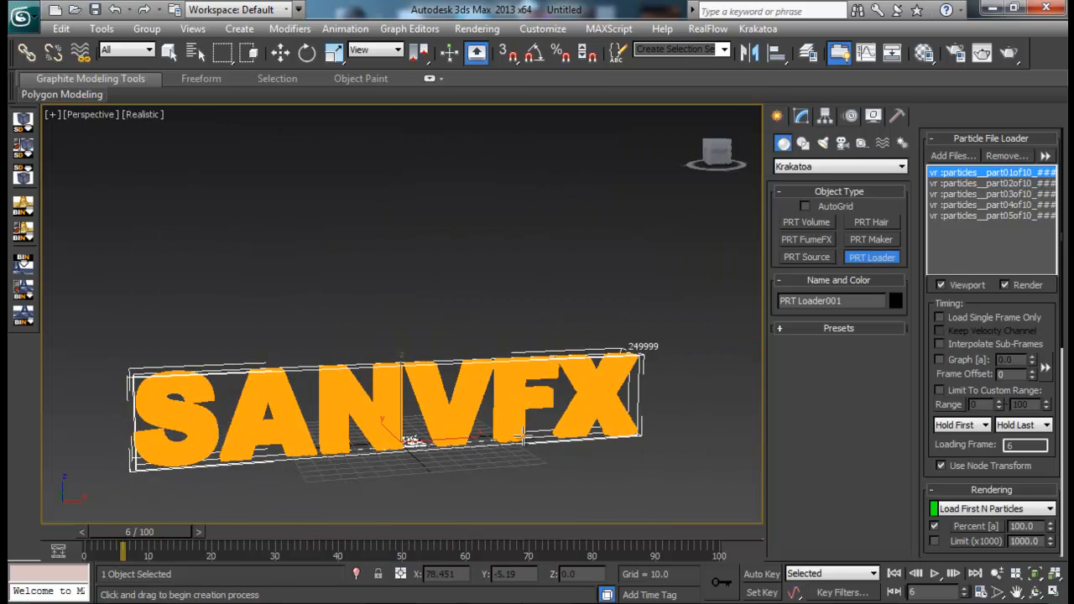
- Frame the SANVFX text from the front in the Perspective view and go to frame 41
alt+middle_drag(545, 417, 546, 352)
scroll(557, 398, up, 2)
scroll(556, 348, down, 2)
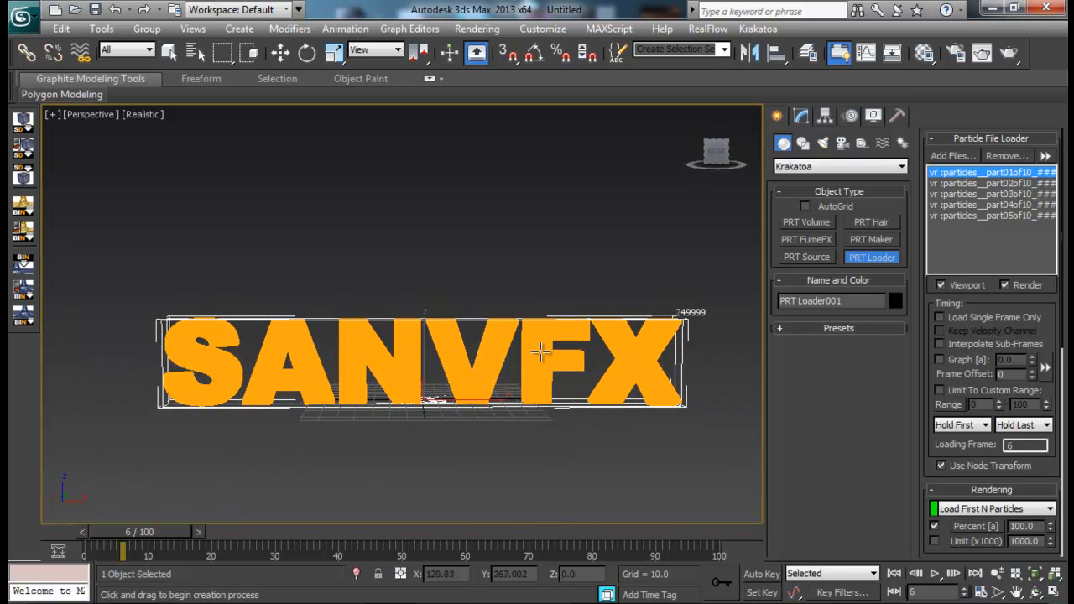
drag(196, 532, 360, 533)
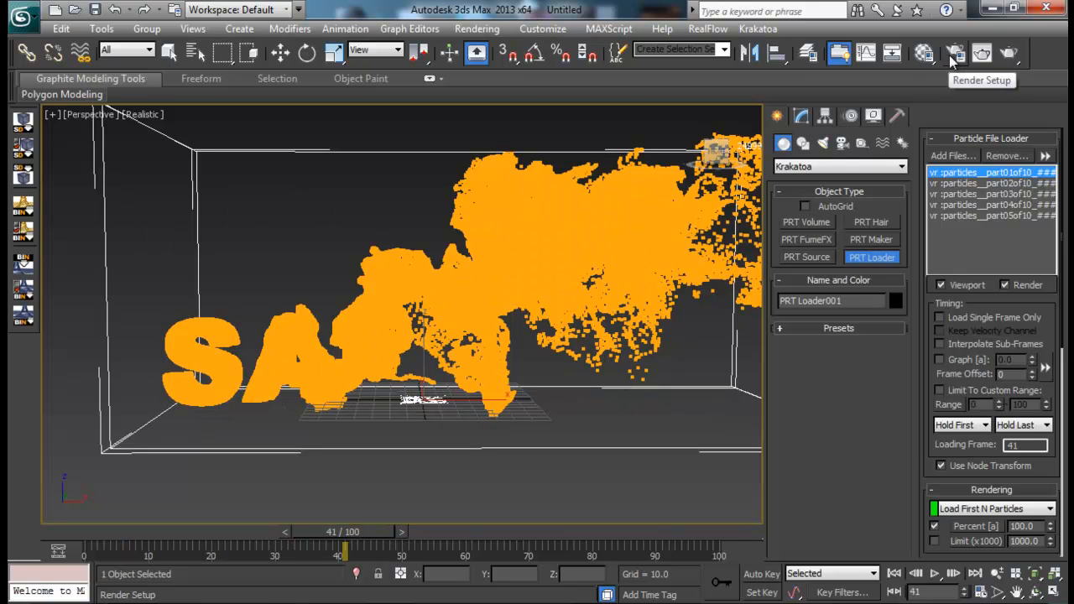
- Open the Krakatoa interface and accept switching the production renderer to Krakatoa
click(774, 31)
click(783, 52)
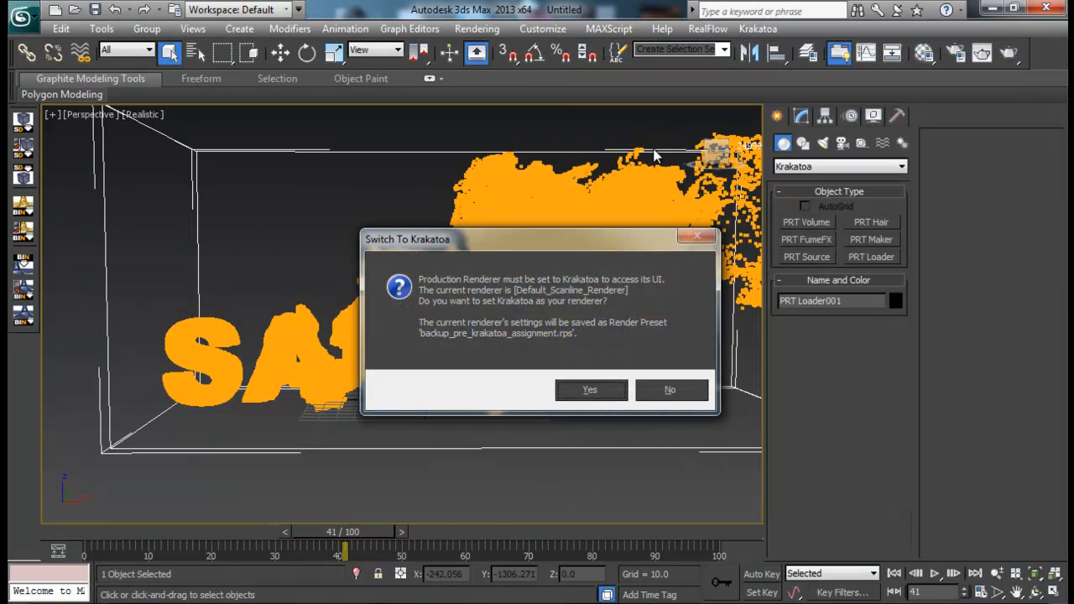
click(621, 396)
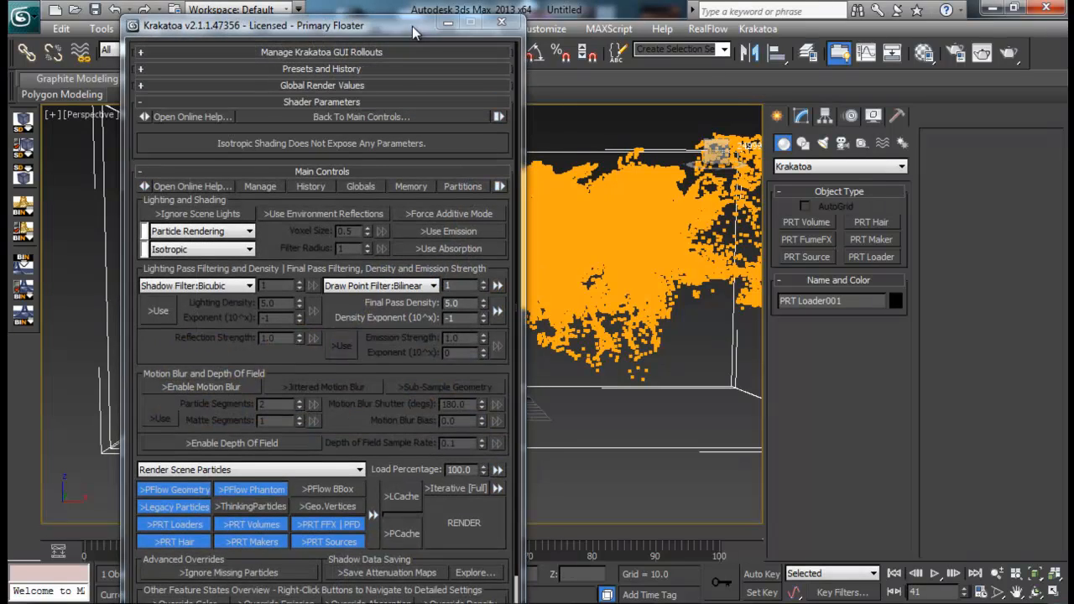
- Enable Force Additive Mode in Krakatoa's main controls and render the frame
drag(412, 26, 293, 16)
click(331, 204)
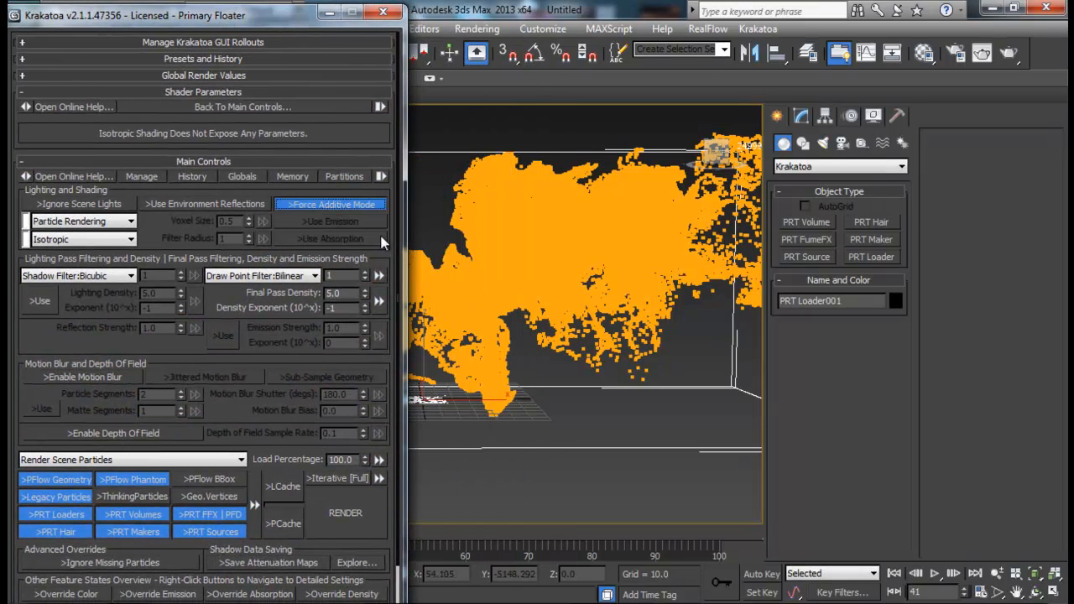
click(369, 509)
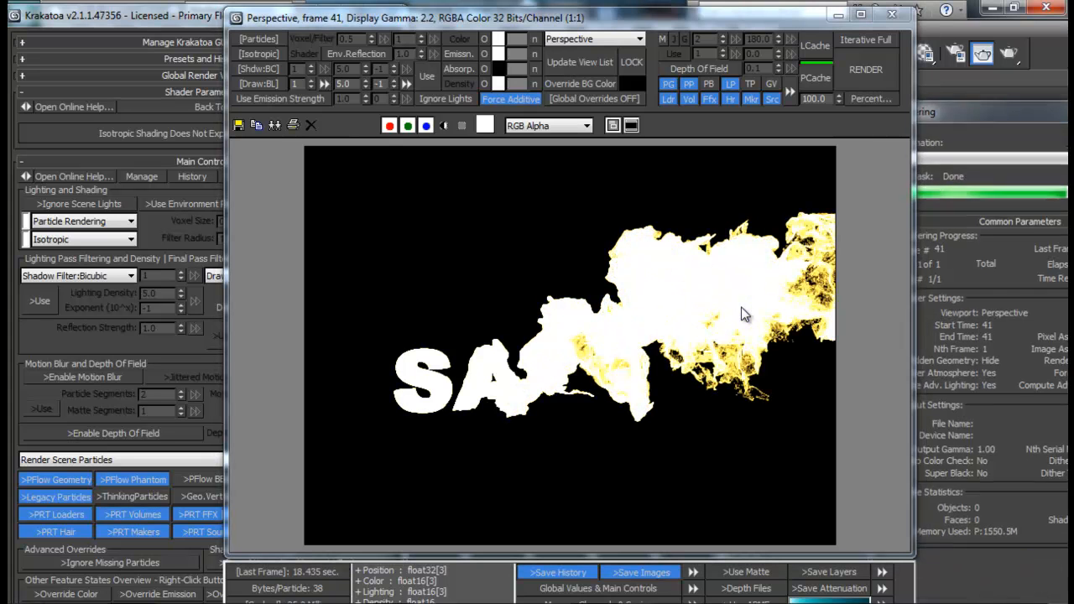
- Set the final pass density to 1.0 with a density exponent of -3 and render the frame again
double_click(356, 84)
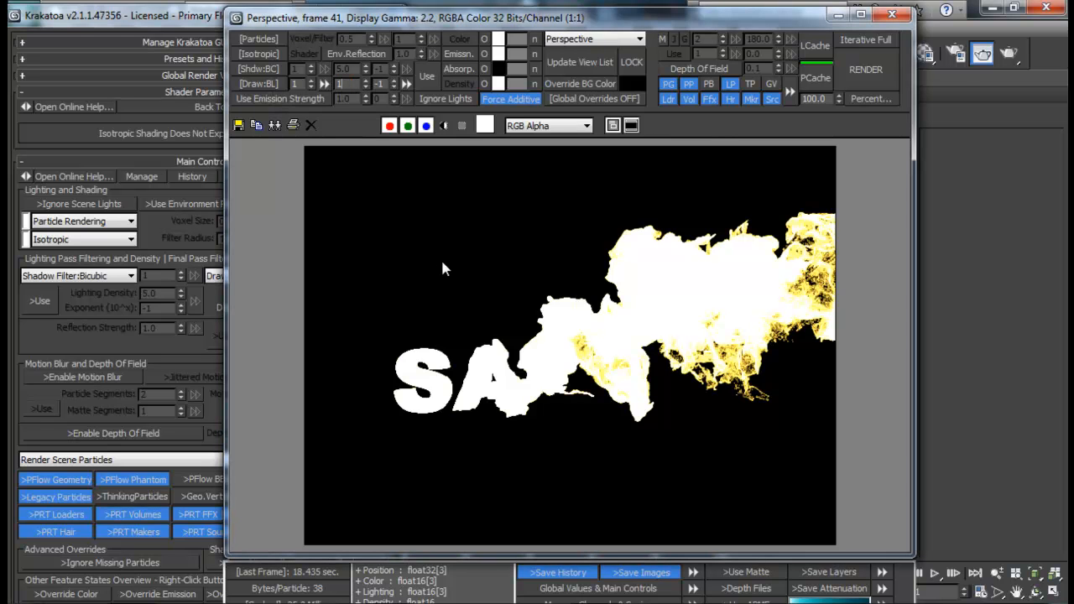
text(1)
key(Tab)
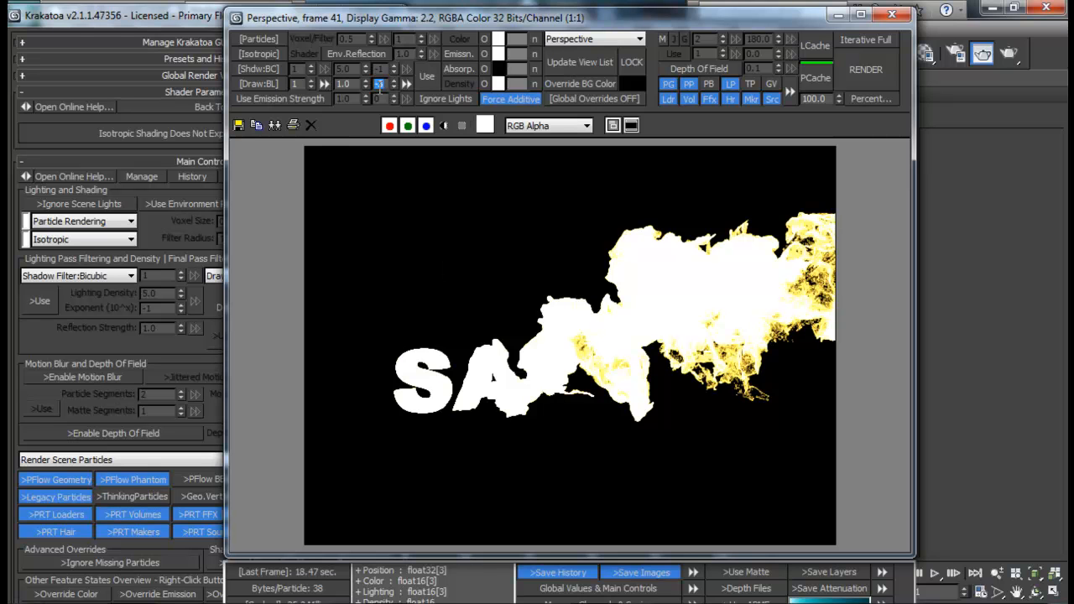
click(870, 79)
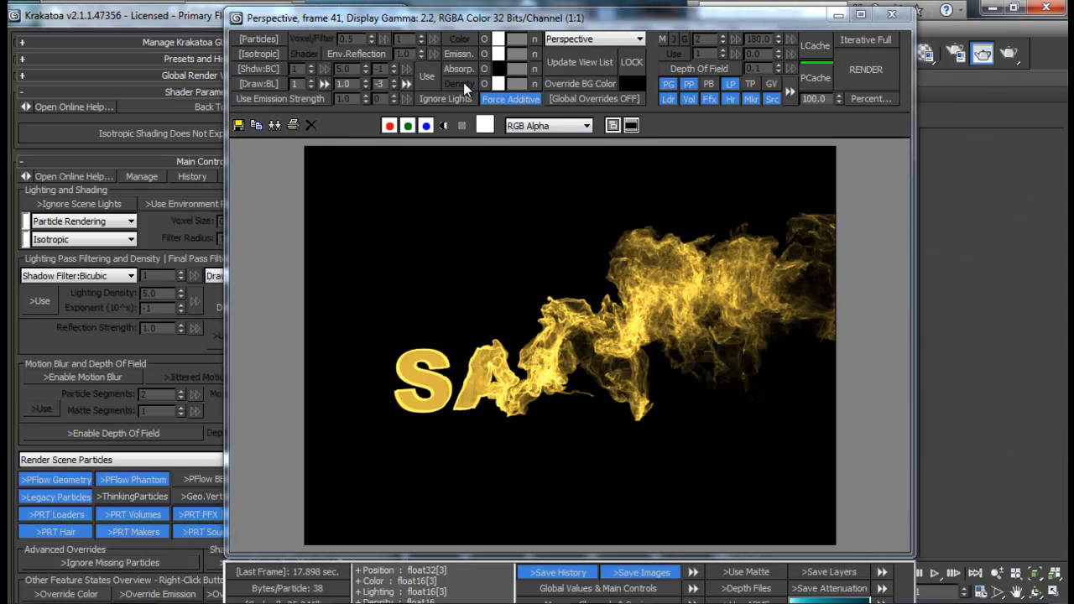
- Reposition the rendered frame window to inspect the particle render, then dismiss it and the Krakatoa floater
drag(489, 26, 633, 22)
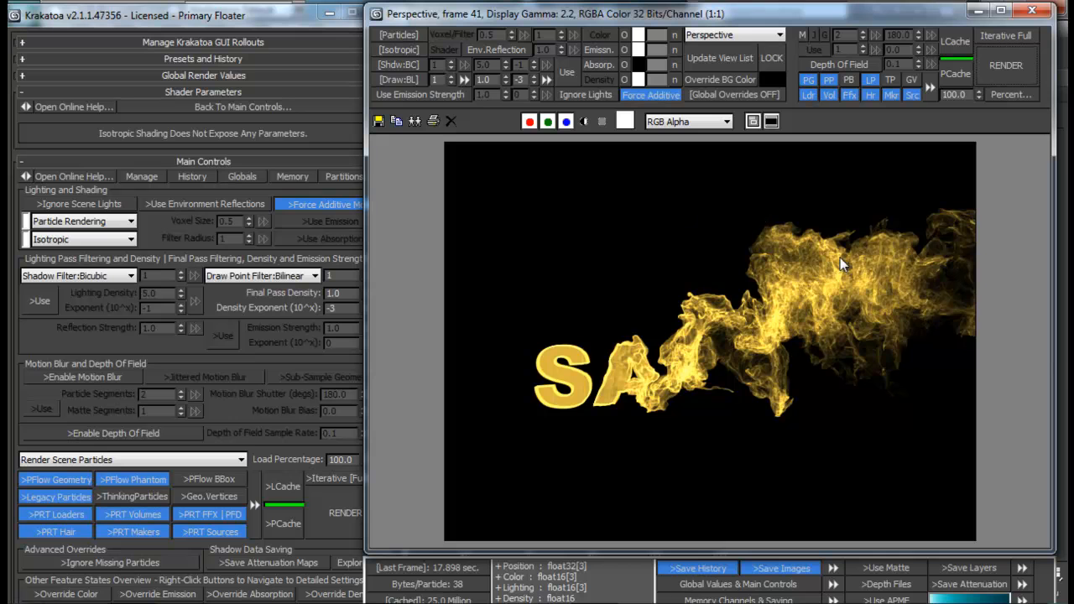
drag(728, 21, 503, 40)
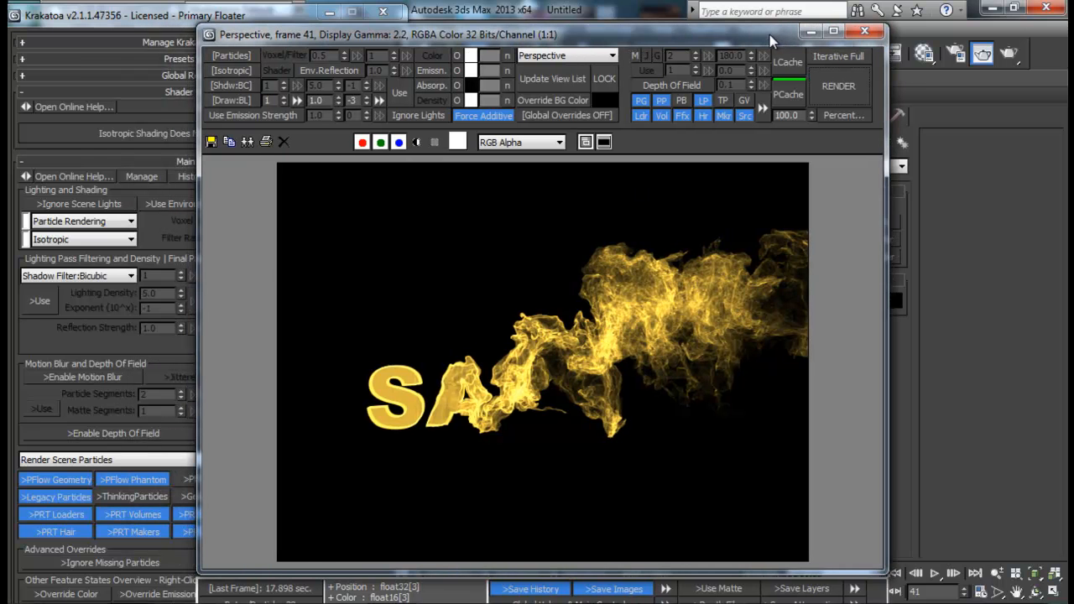
click(806, 32)
click(383, 12)
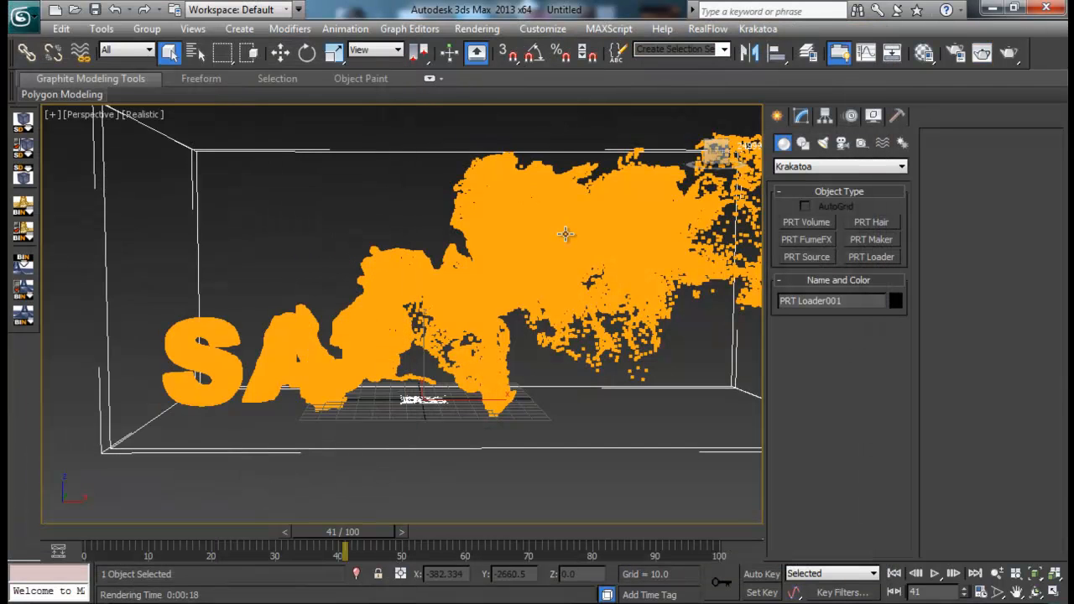
- Add a Krakatoa Channels modifier to the PRT Loader
click(801, 117)
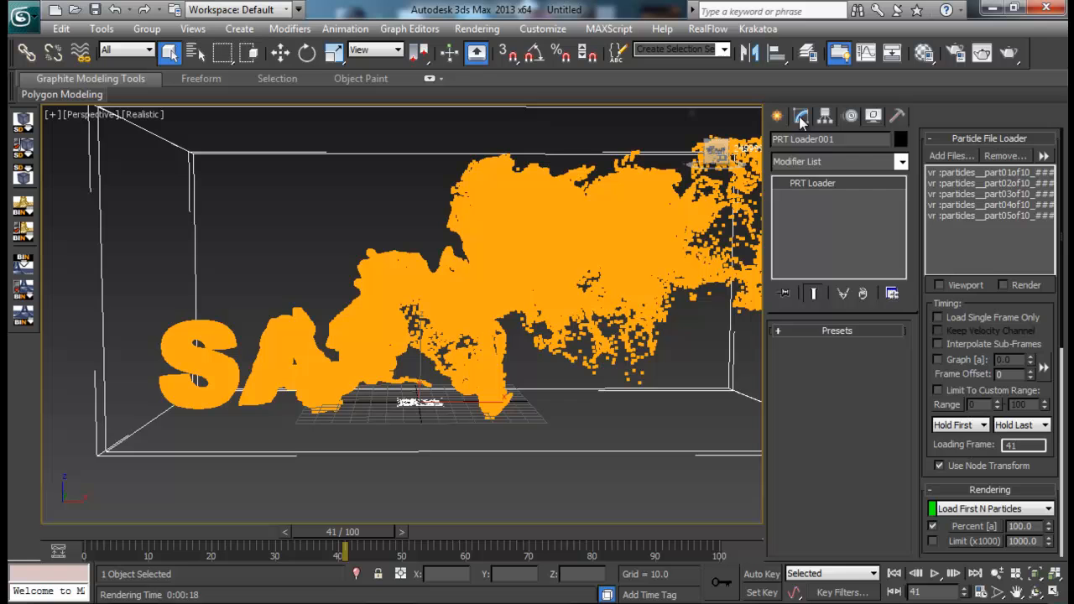
click(828, 160)
click(846, 528)
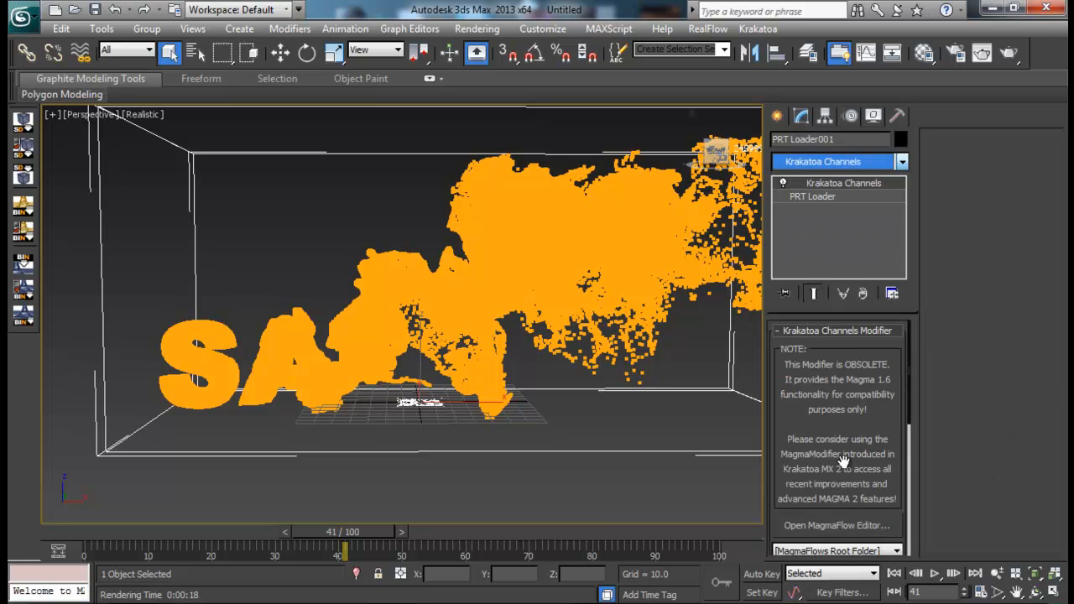
- Open the modifier's MagmaFlow editor and set the input channel feeding the Color output to Normal
click(849, 526)
drag(425, 218, 773, 117)
drag(354, 103, 626, 290)
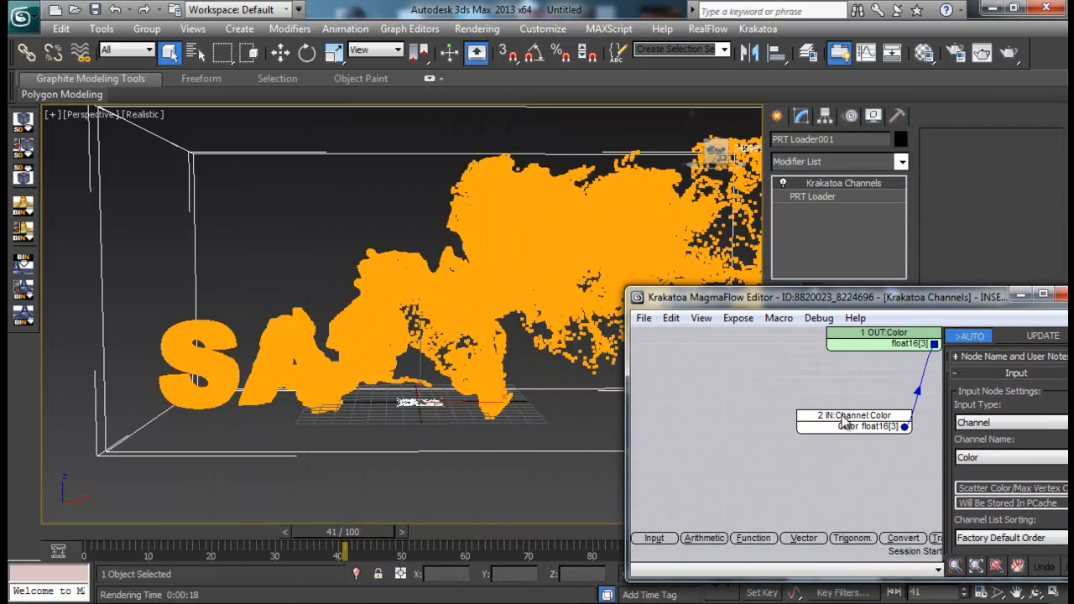
drag(843, 423, 678, 465)
drag(797, 300, 750, 160)
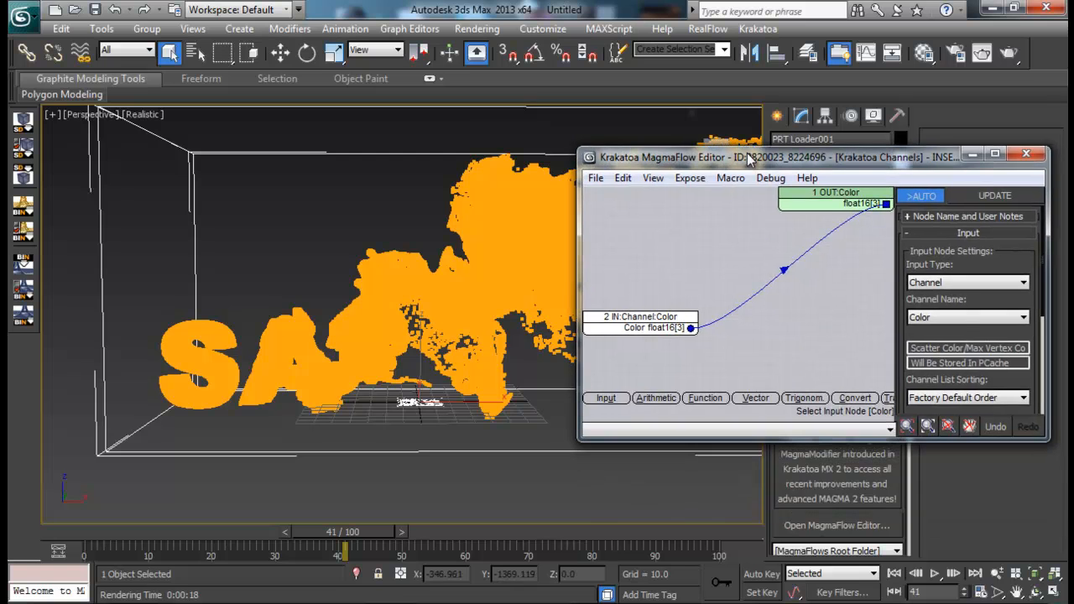
click(968, 318)
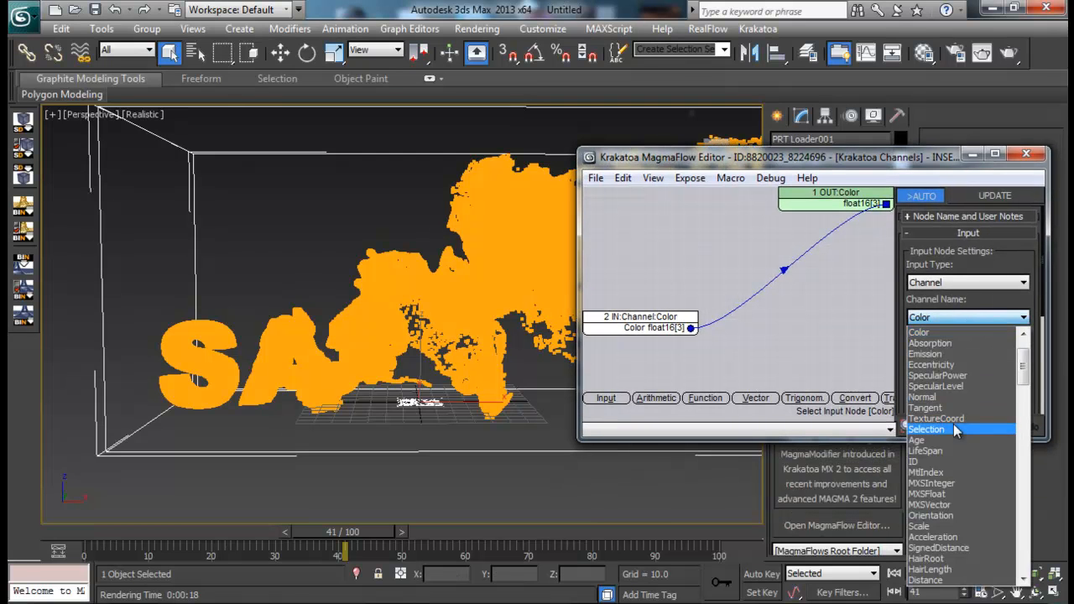
click(952, 405)
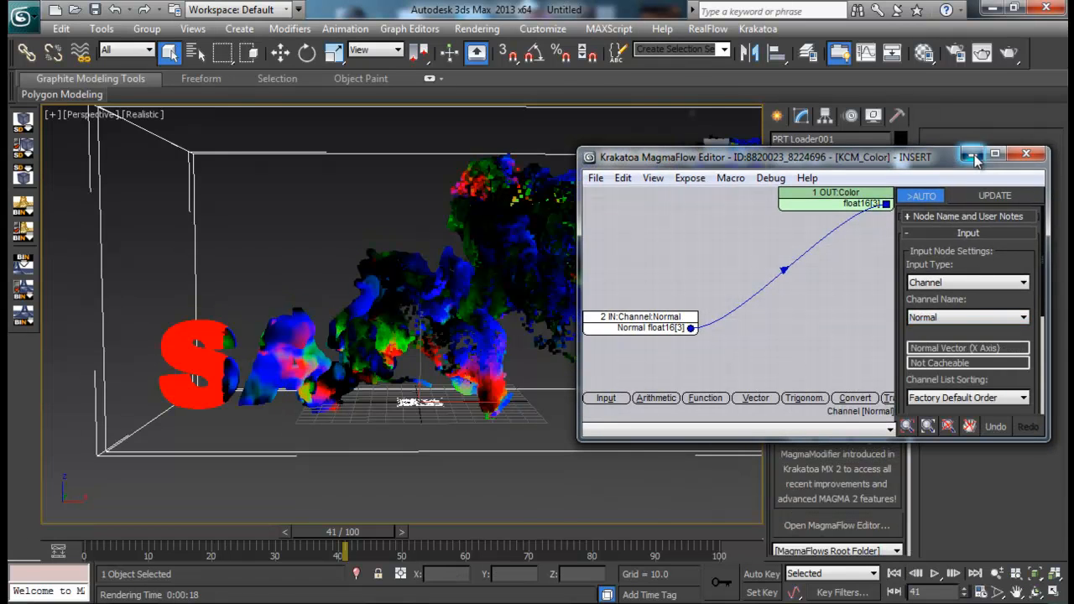
- Minimize the MagmaFlow editor, render the frame with the normal-based particle colors, then close the render window
click(975, 157)
middle_drag(490, 354, 435, 374)
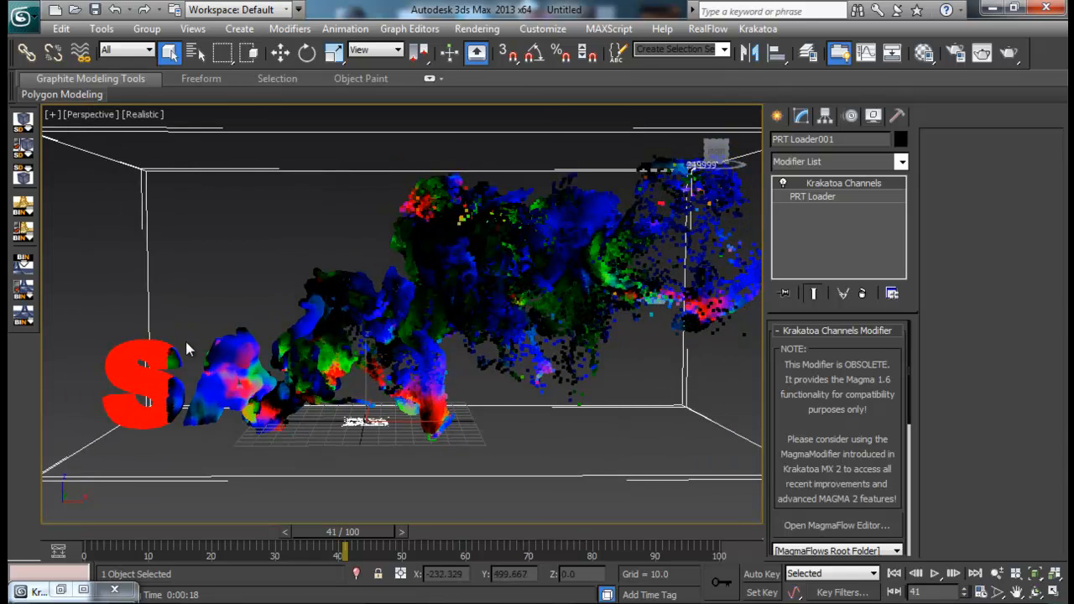
click(1009, 53)
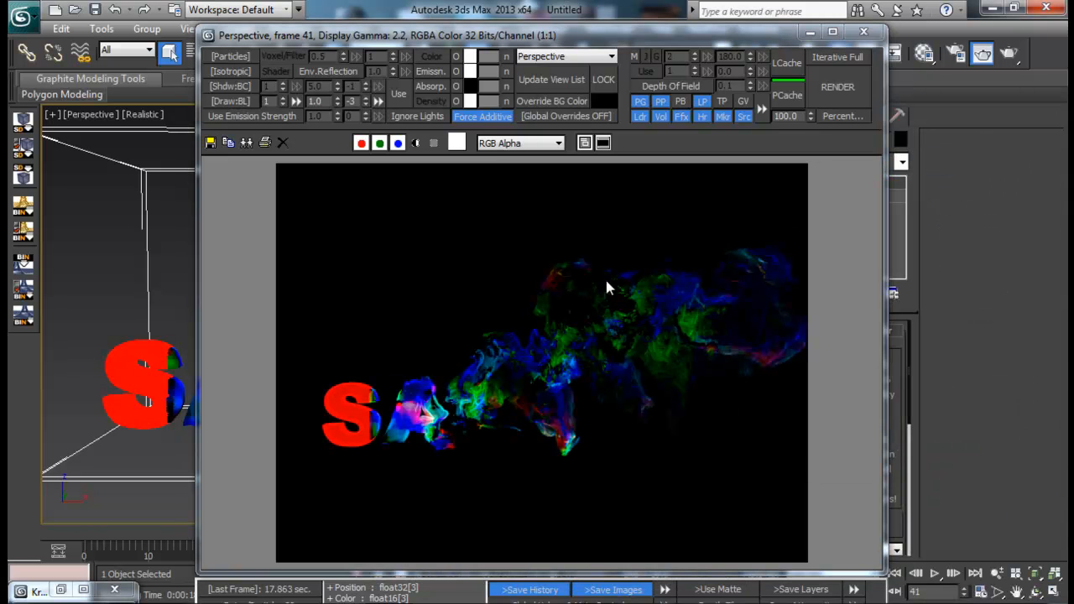
click(864, 31)
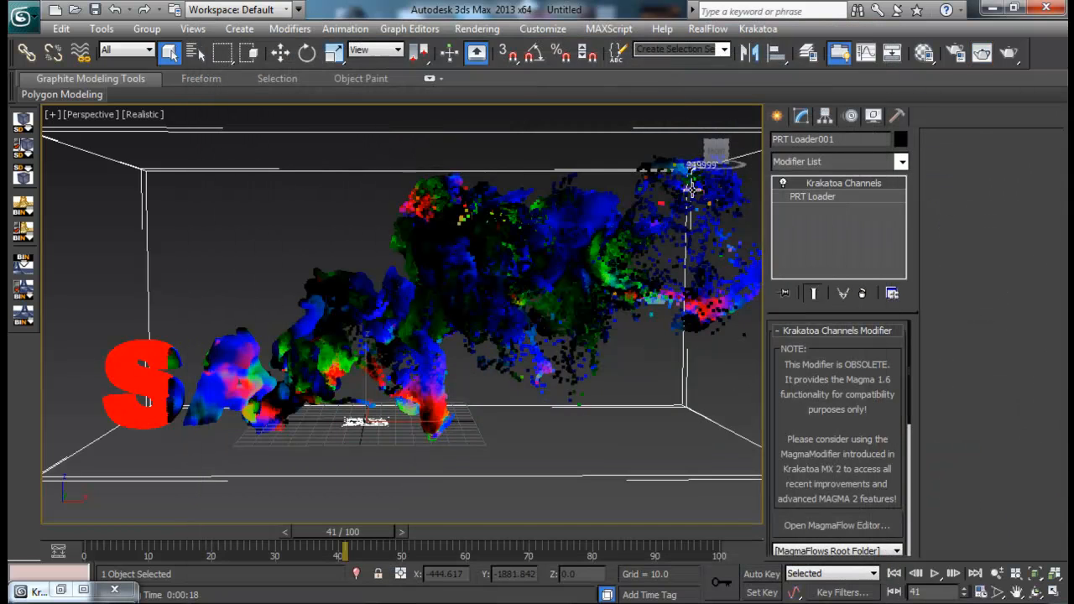
- Assign a Noise map to the diffuse color of the first material in the Material Editor
click(924, 52)
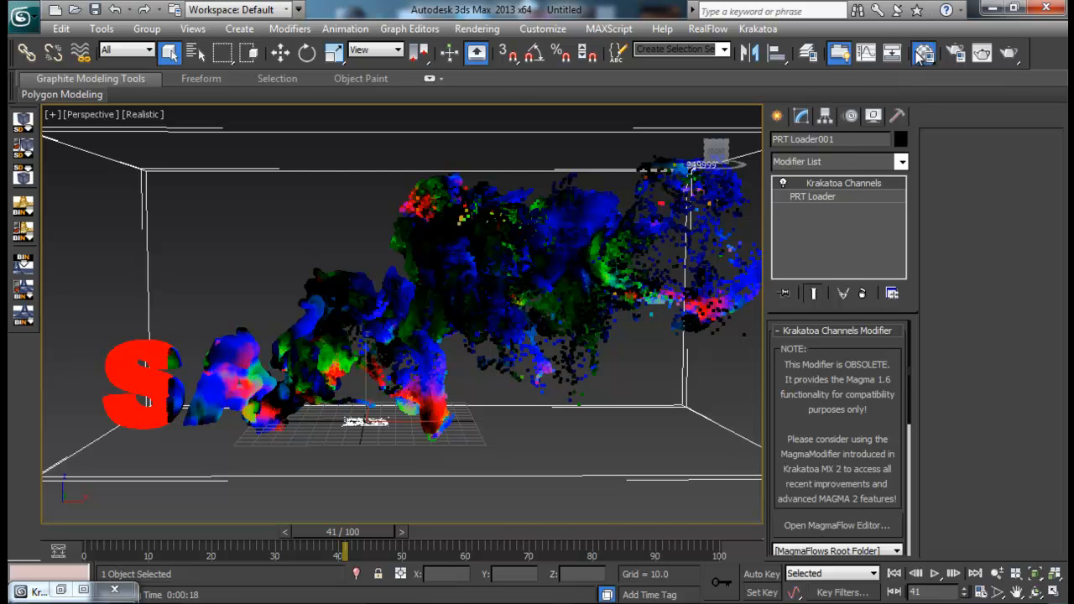
drag(723, 82, 778, 45)
click(716, 417)
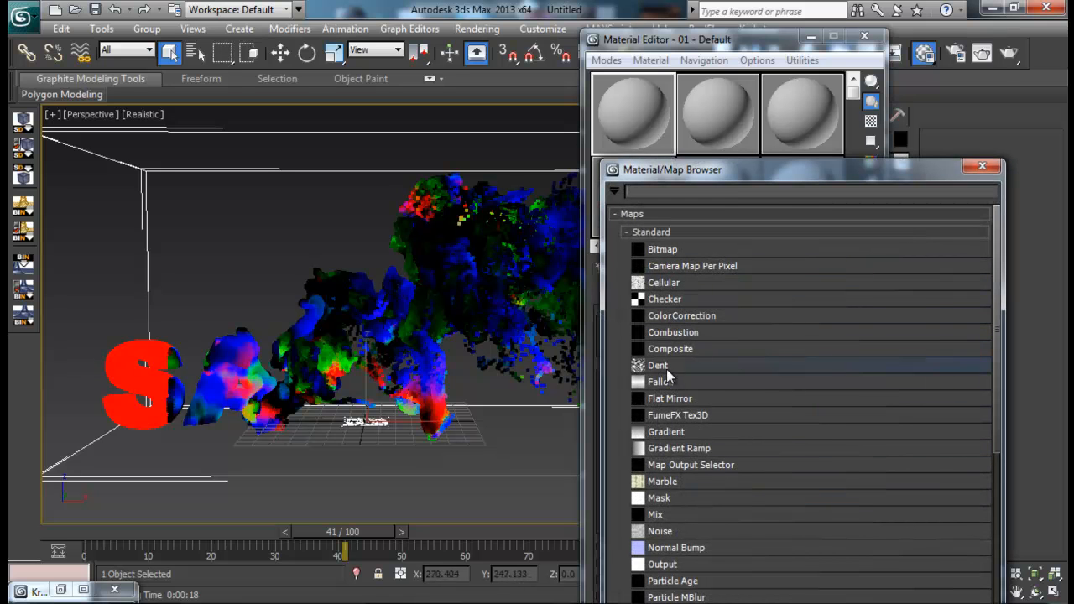
scroll(674, 379, down, 1)
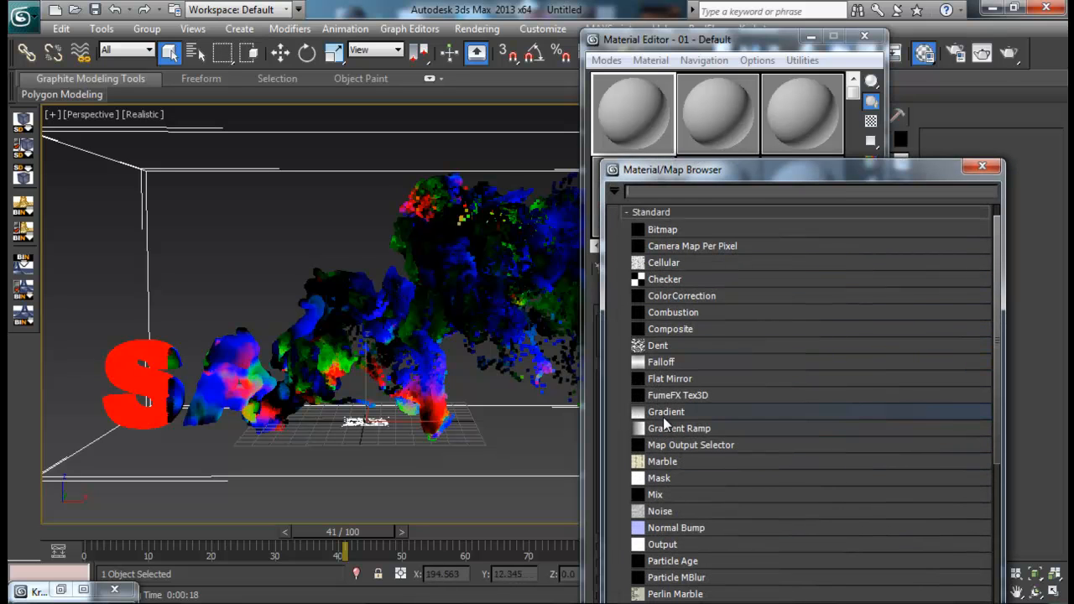
double_click(663, 511)
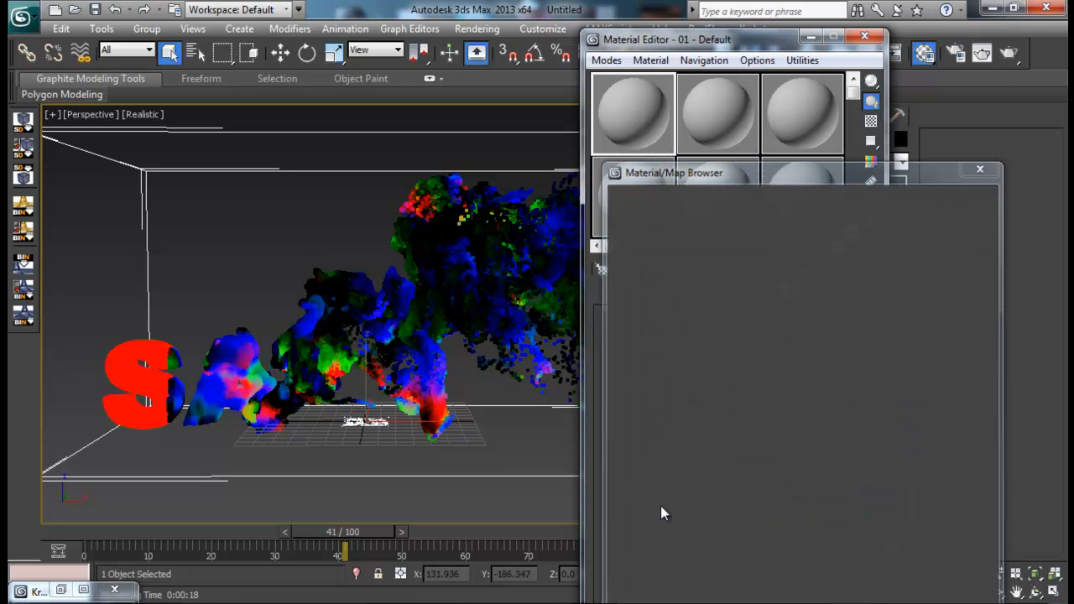
- Set the Noise map's Color #1 to pure red and Color #2 to cyan (0, 246, 255)
click(722, 560)
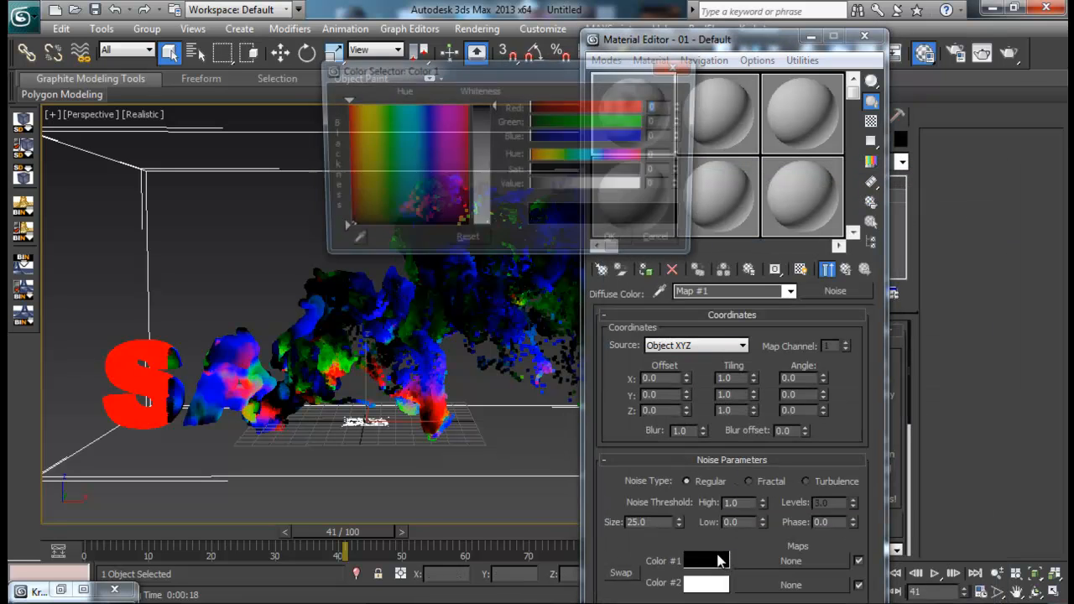
drag(456, 191, 470, 109)
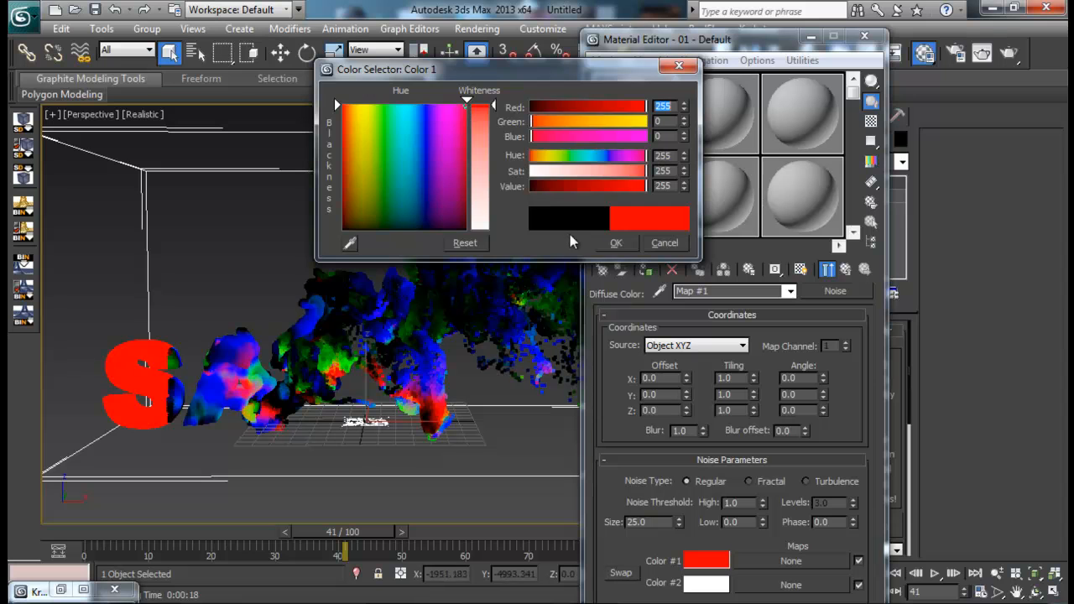
click(616, 243)
click(707, 583)
drag(415, 160, 404, 101)
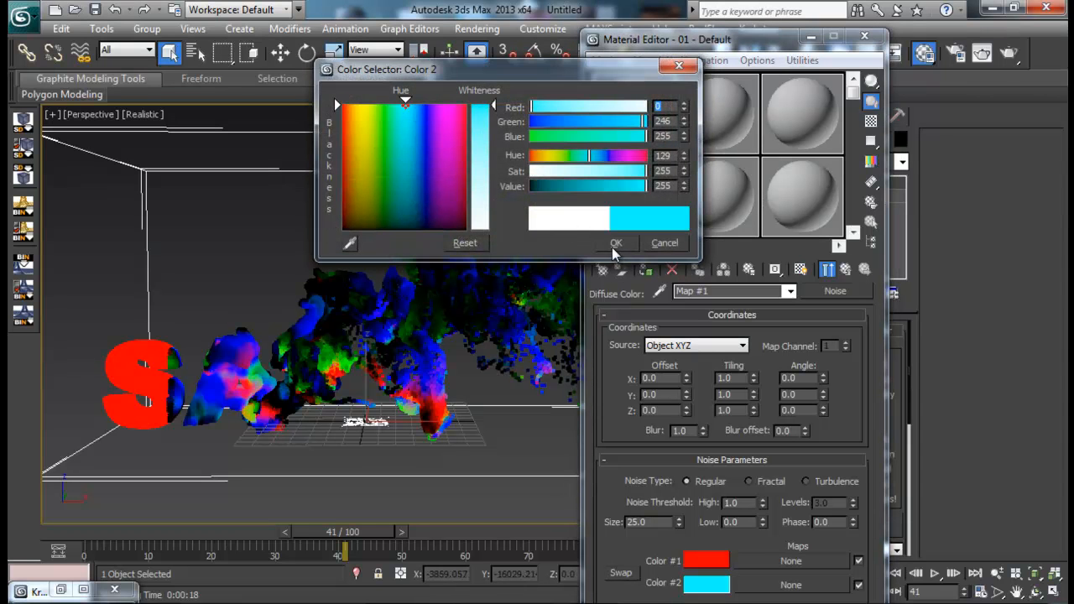
click(616, 243)
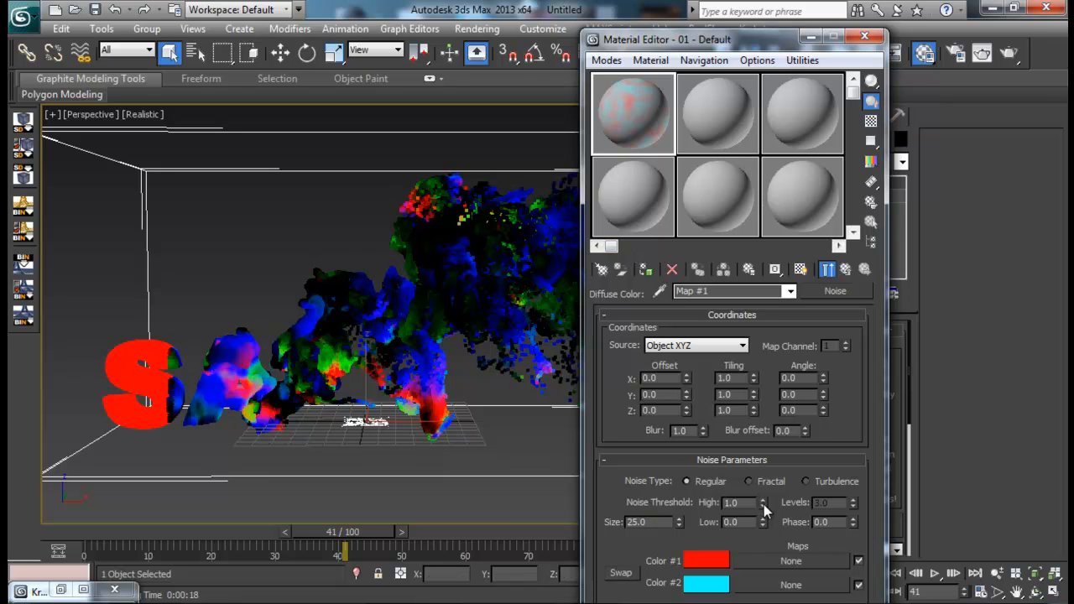
- Set the noise to Fractal with size 47.7, high threshold 0.825 and low threshold 0.29, then minimize the Material Editor
mouse_move(763, 522)
mouse_down()
mouse_move(765, 479)
mouse_move(765, 519)
mouse_move(764, 509)
mouse_up()
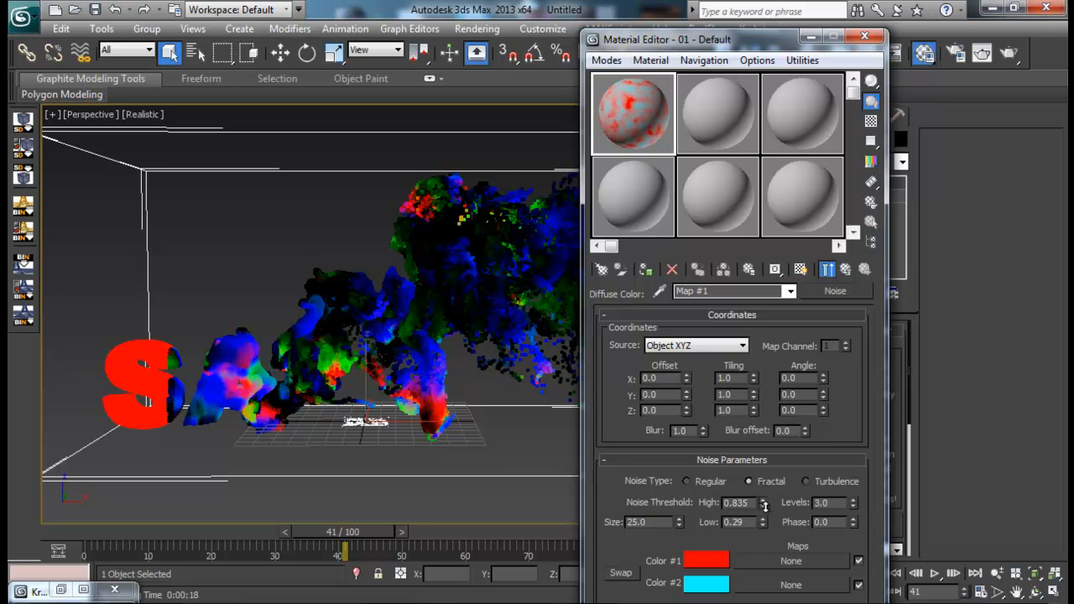
drag(679, 521, 682, 437)
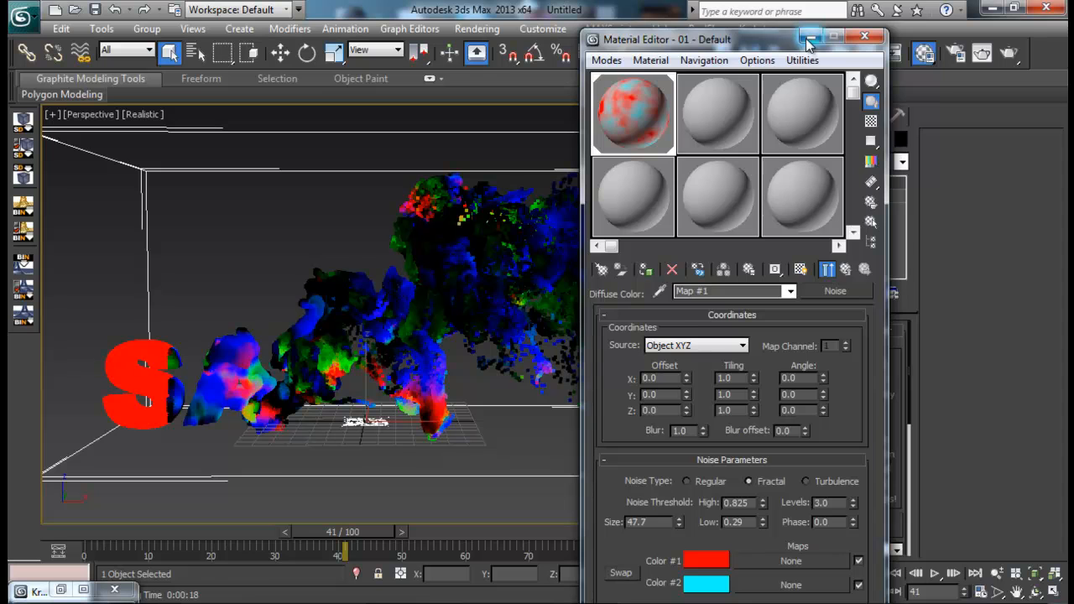
click(864, 37)
- Apply the red and cyan noise material to the PRT Loader, update its KCM_Color flow, and minimize the MagmaFlow editor
click(636, 455)
alt+middle_drag(636, 454, 549, 408)
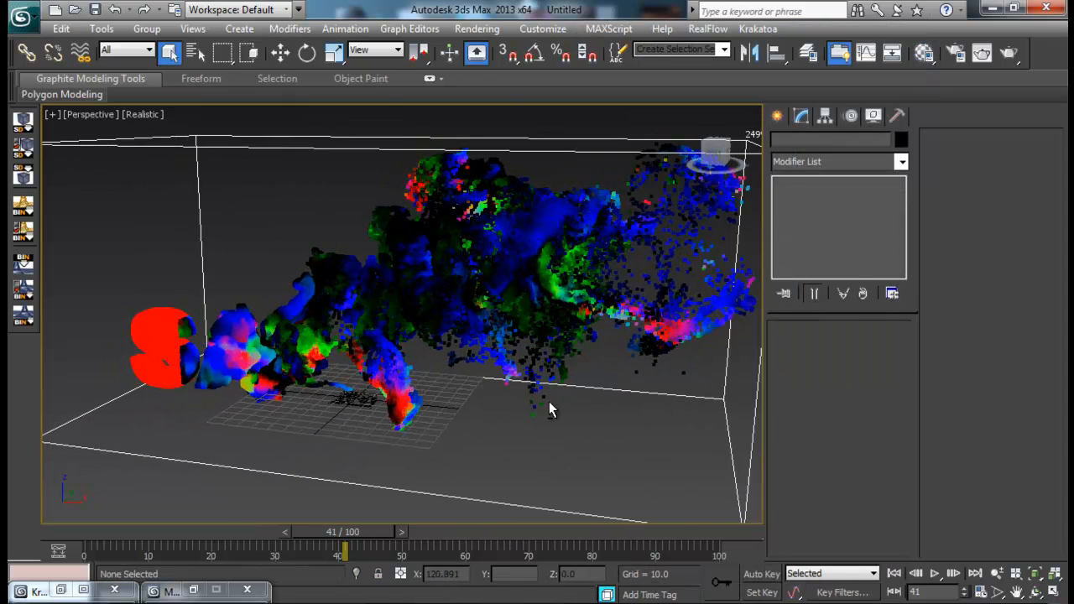
click(499, 232)
click(170, 591)
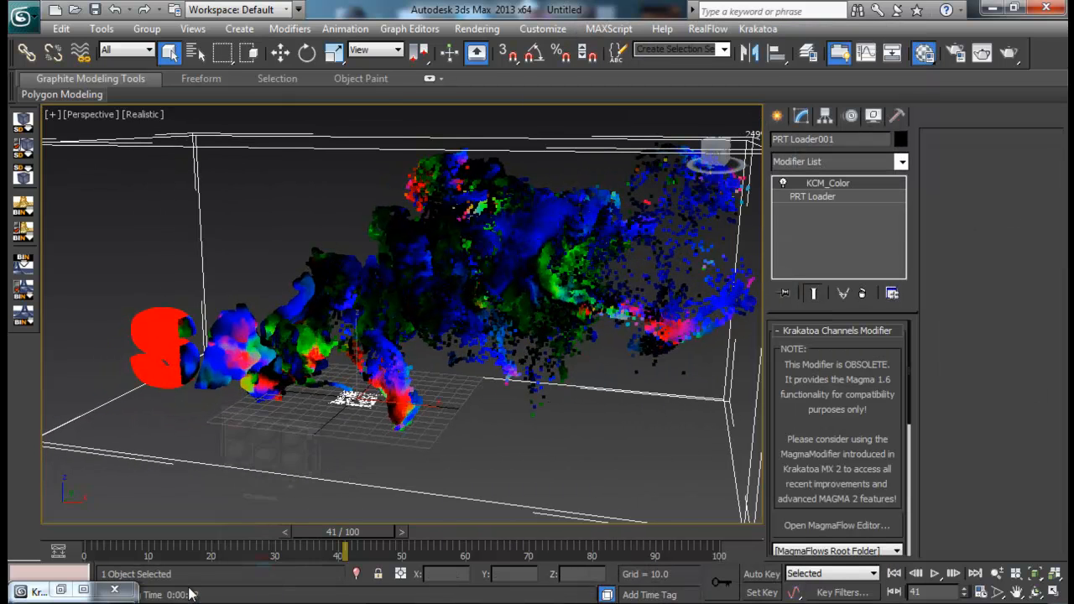
click(68, 592)
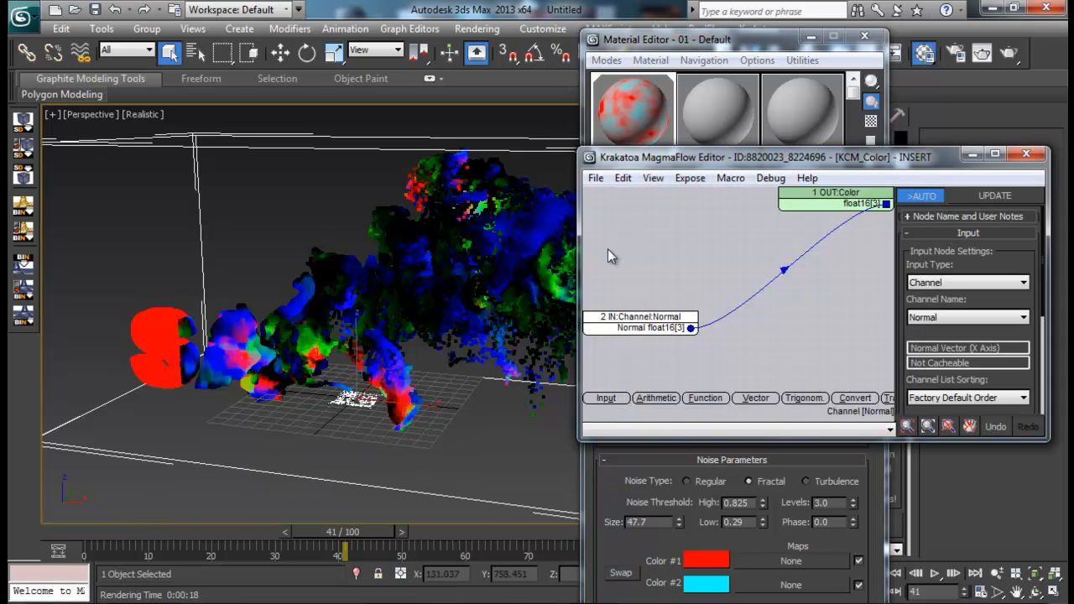
drag(803, 160, 768, 157)
click(942, 194)
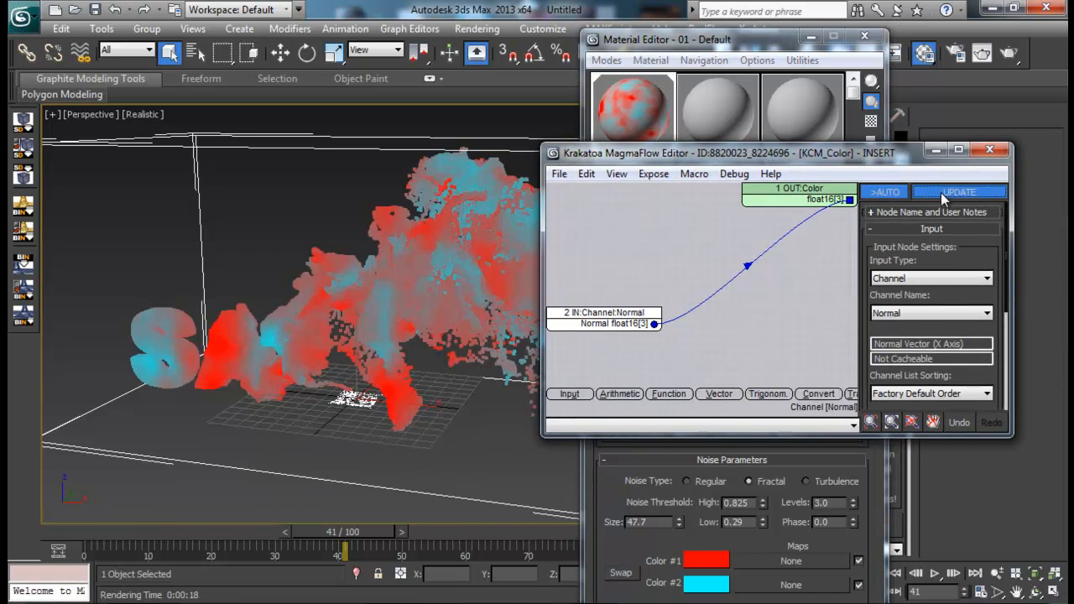
click(936, 152)
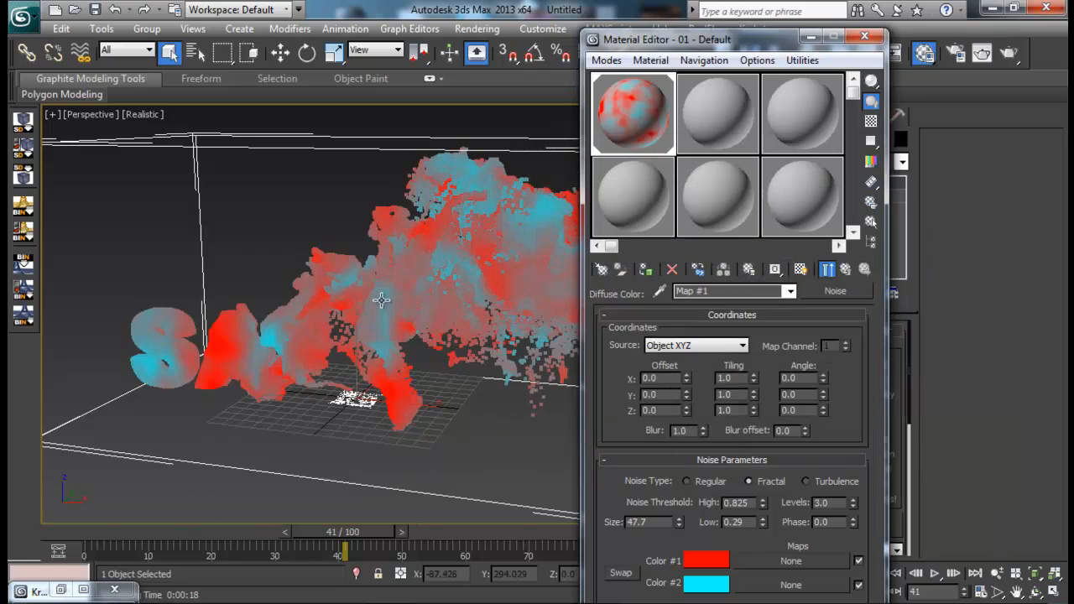
- Minimize the Material Editor, render frame 41 with the noise-colored particles, and close the render window
scroll(455, 252, up, 3)
click(804, 38)
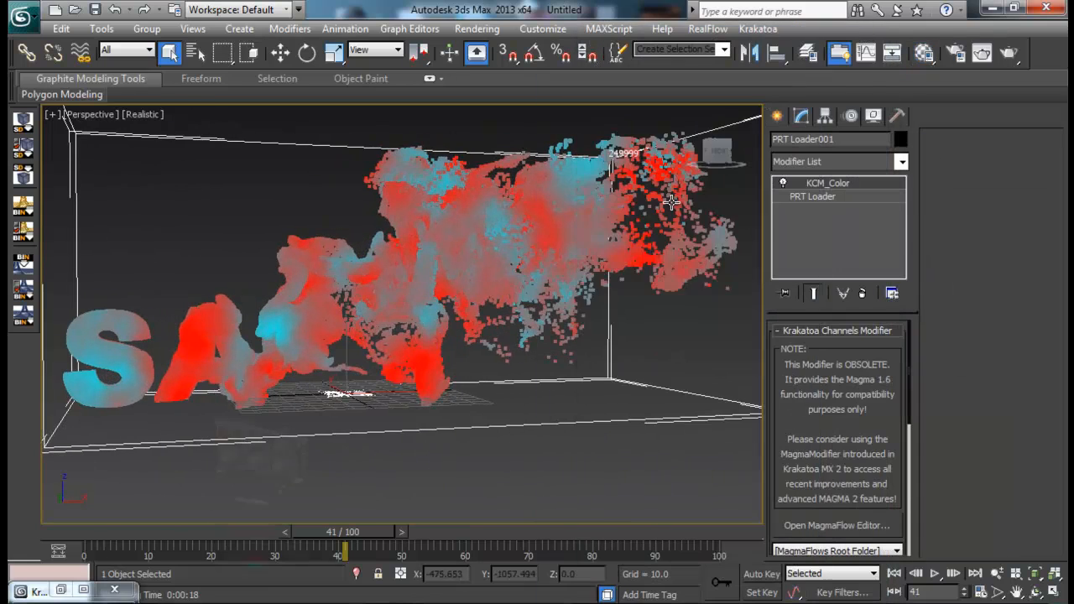
click(1011, 52)
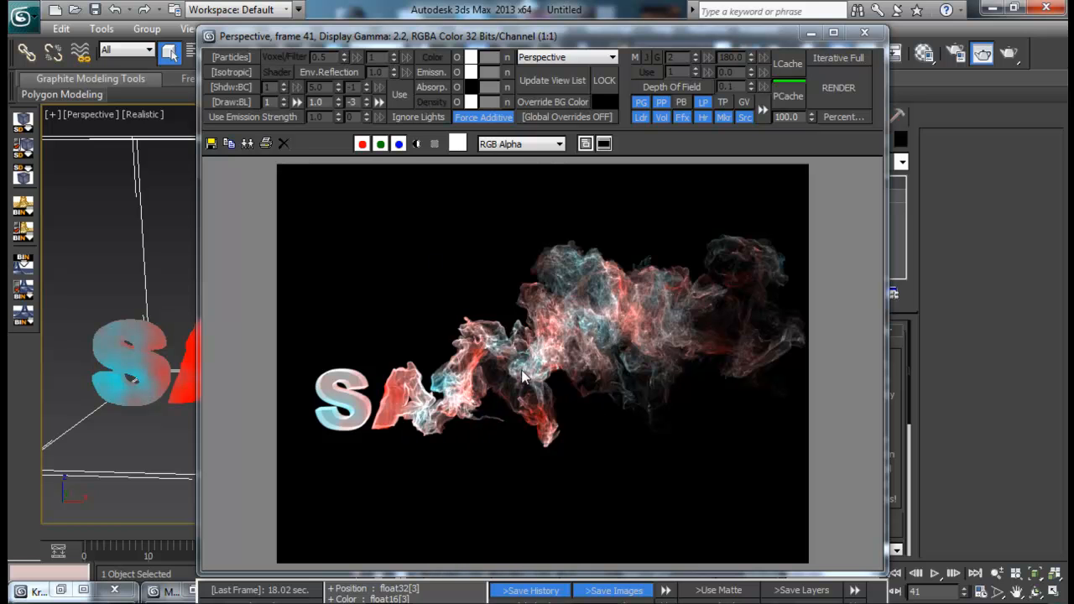
click(864, 32)
- Reopen the KCM_Color MagmaFlow editor to review how the Normal input feeds the Color output, then close it
scroll(359, 381, down, 5)
alt+middle_drag(358, 380, 451, 363)
scroll(391, 387, up, 5)
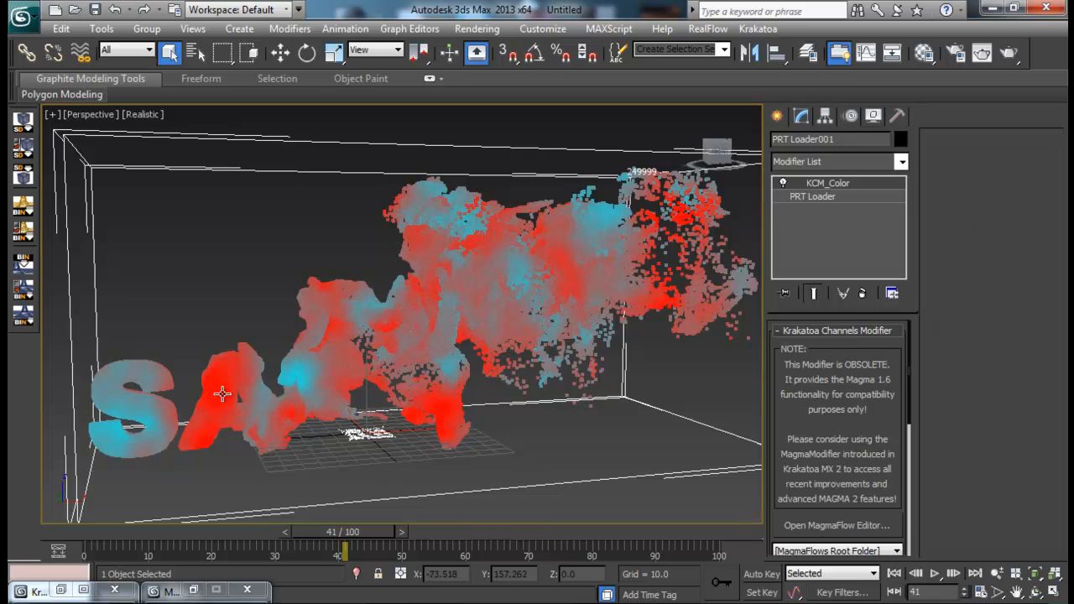
mouse_move(517, 267)
alt+middle_down()
mouse_move(509, 314)
mouse_move(513, 252)
mouse_move(513, 261)
alt+middle_up()
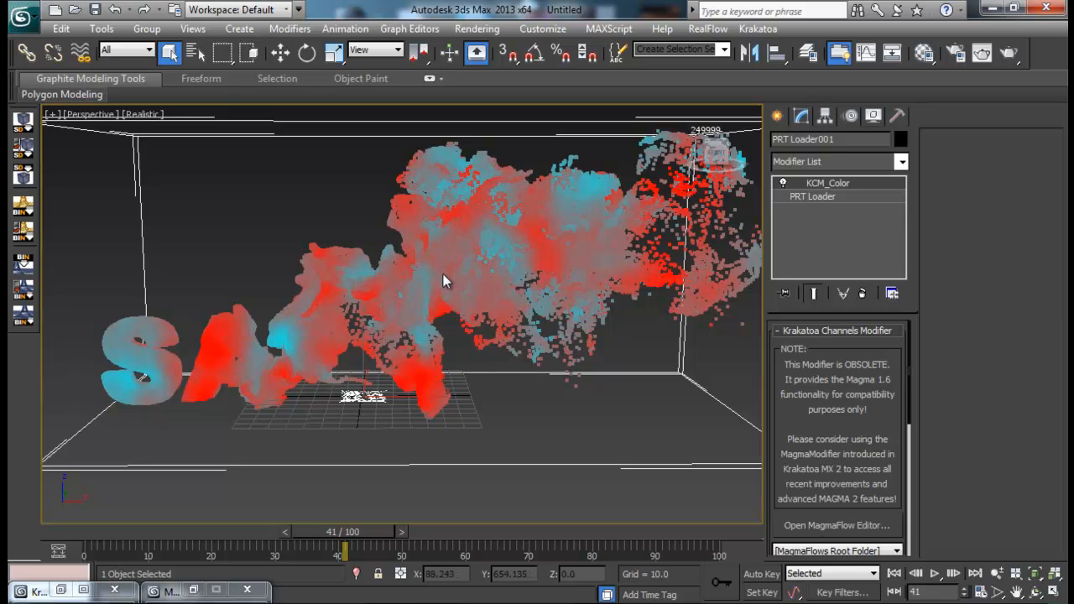
double_click(835, 191)
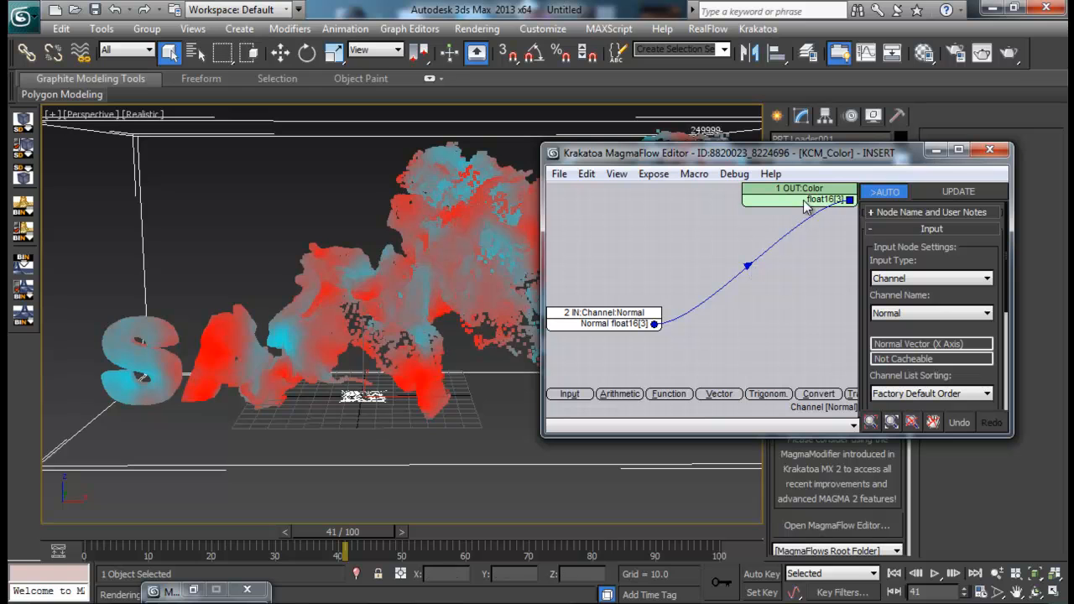
drag(627, 319, 626, 245)
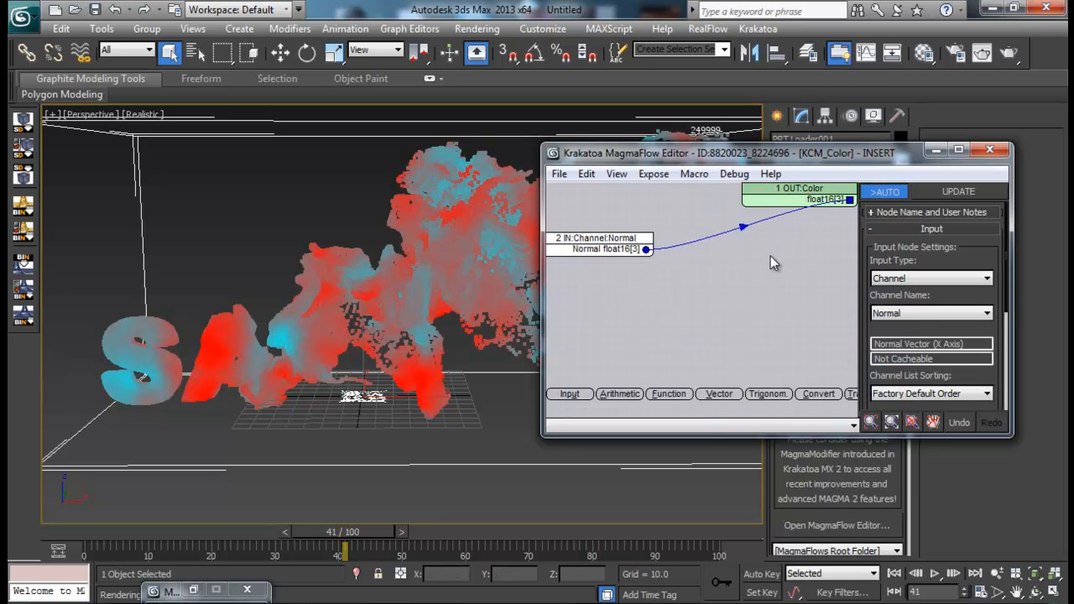
drag(709, 436, 707, 397)
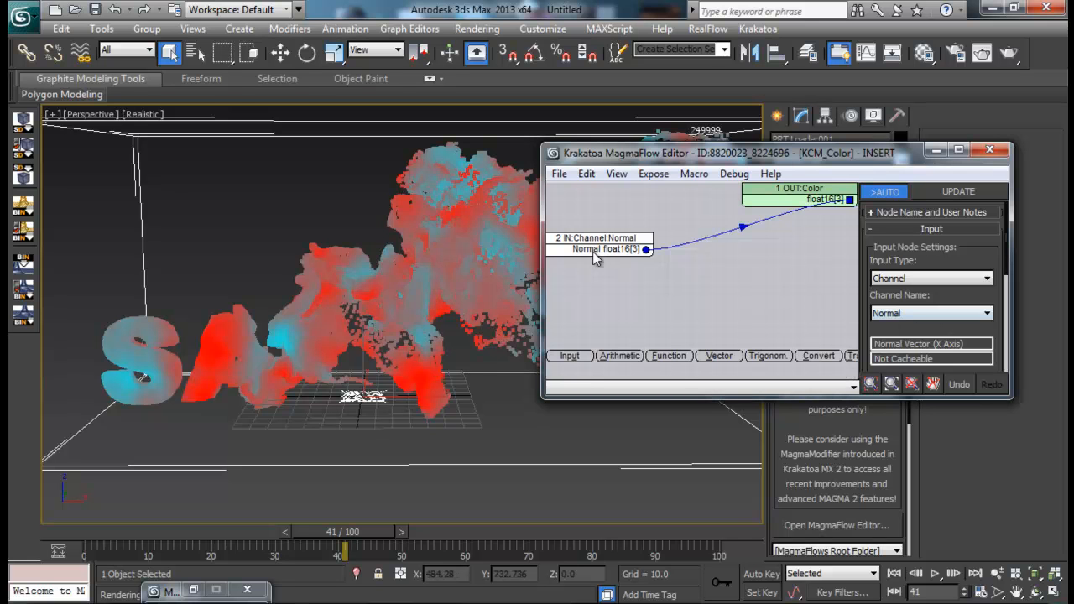
drag(845, 160, 620, 227)
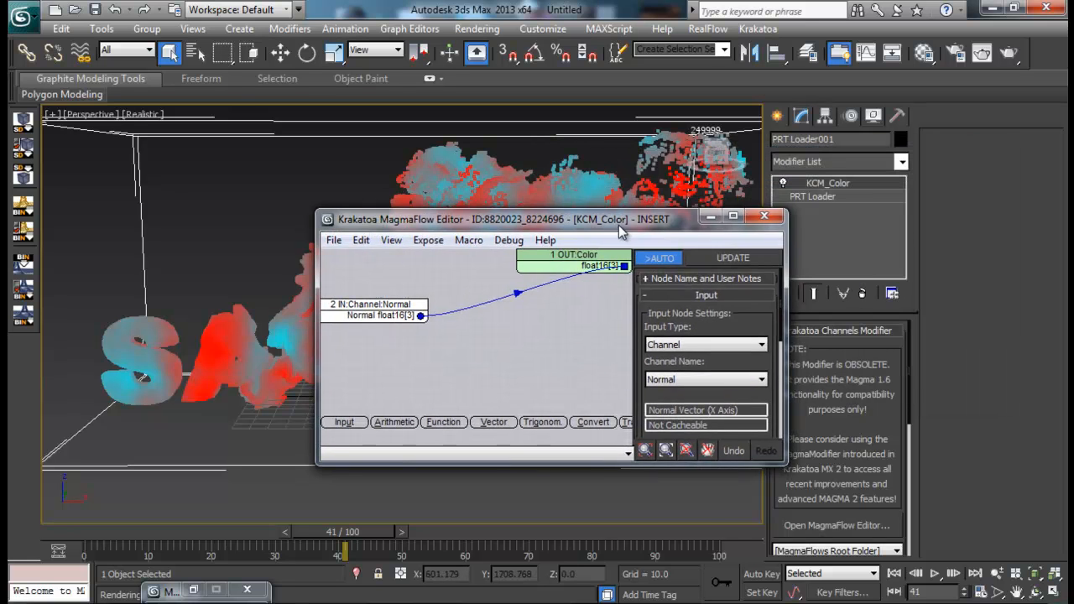
click(764, 216)
alt+middle_drag(602, 209, 574, 240)
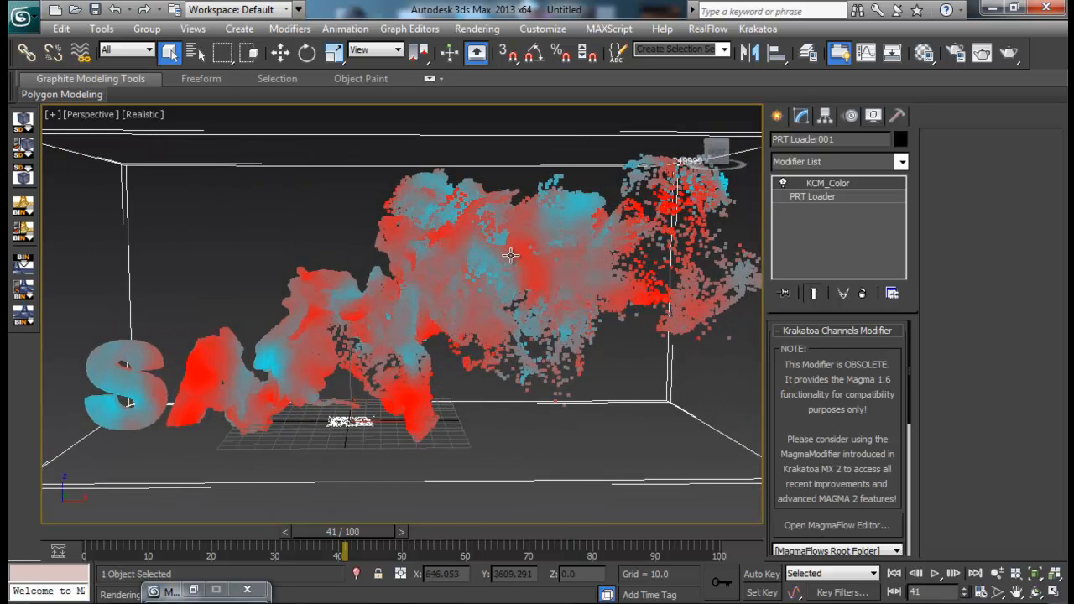
- Set the render time output to the range 0 to 100, review the output settings, and close the render dialogs
click(956, 53)
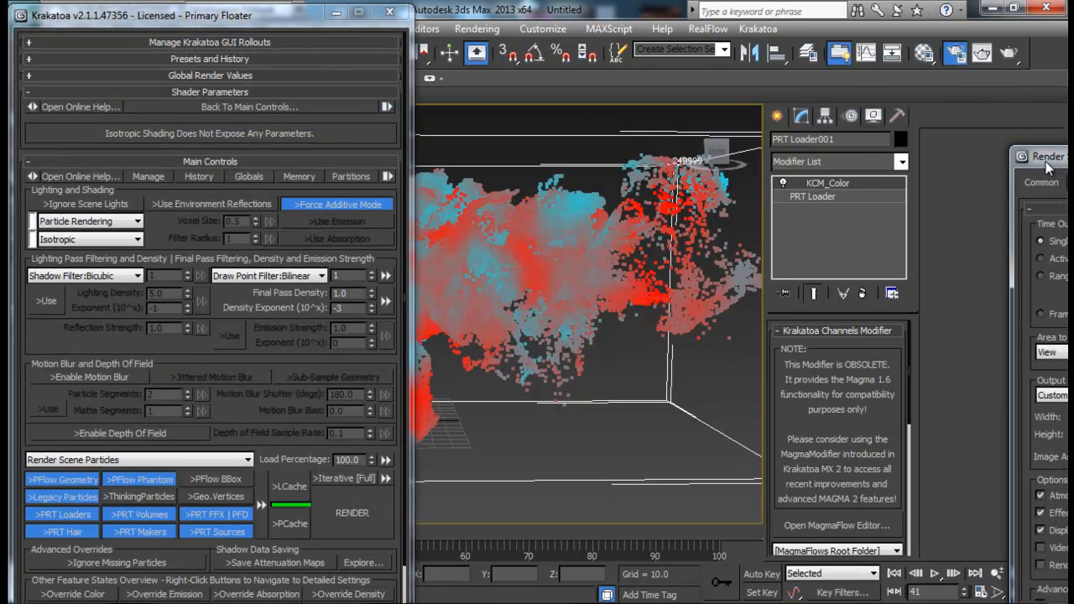
drag(1046, 165, 395, 85)
click(401, 198)
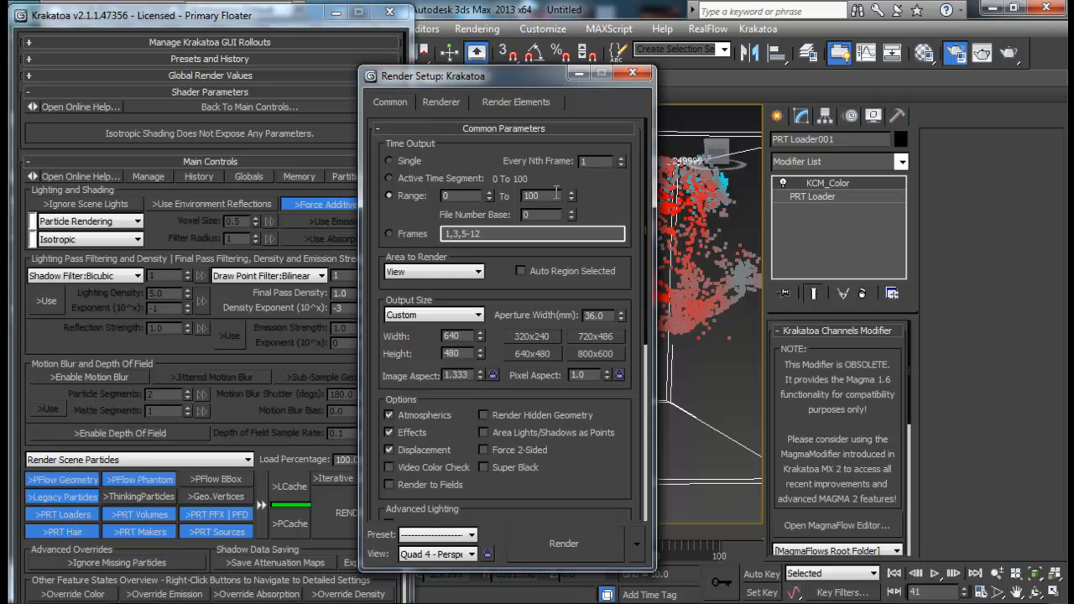
drag(575, 474, 591, 321)
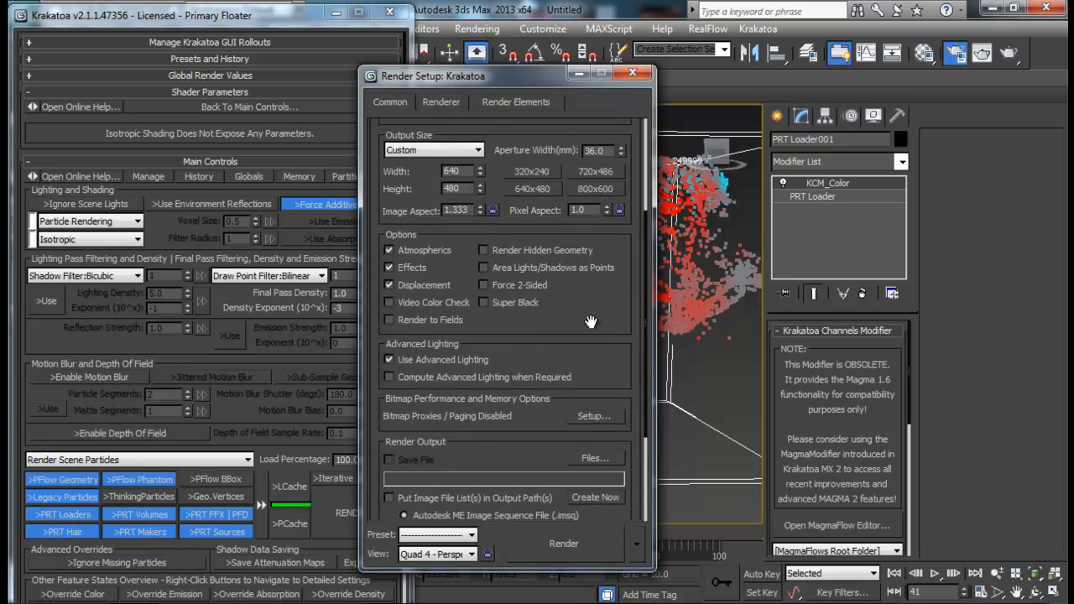
click(632, 75)
click(389, 12)
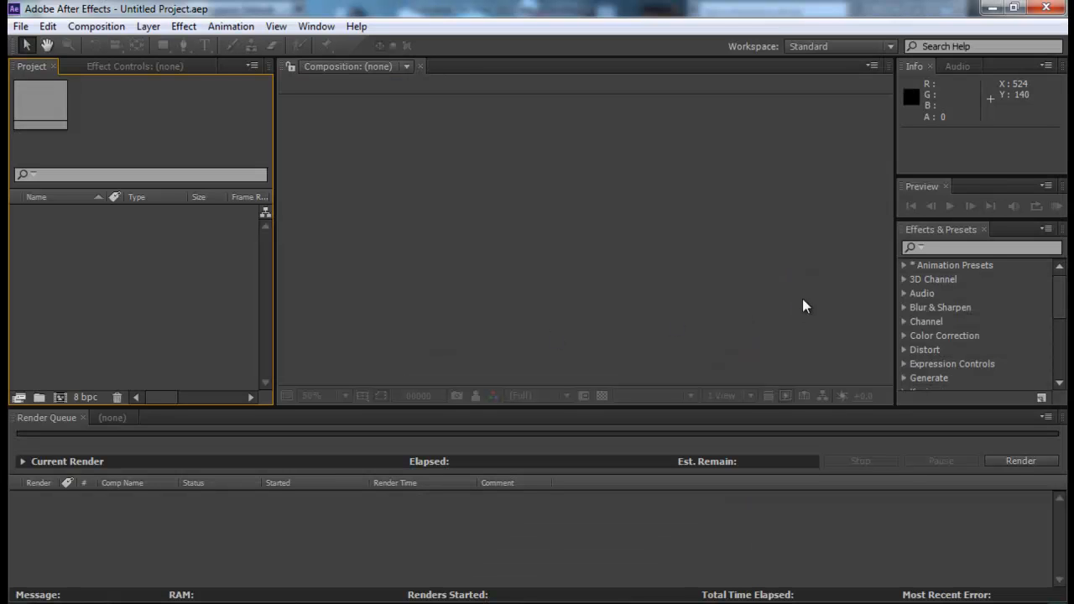
- Switch to After Effects and import the JPEG sequence starting at particle0000 from the render folder of Krakatoa test
double_click(162, 261)
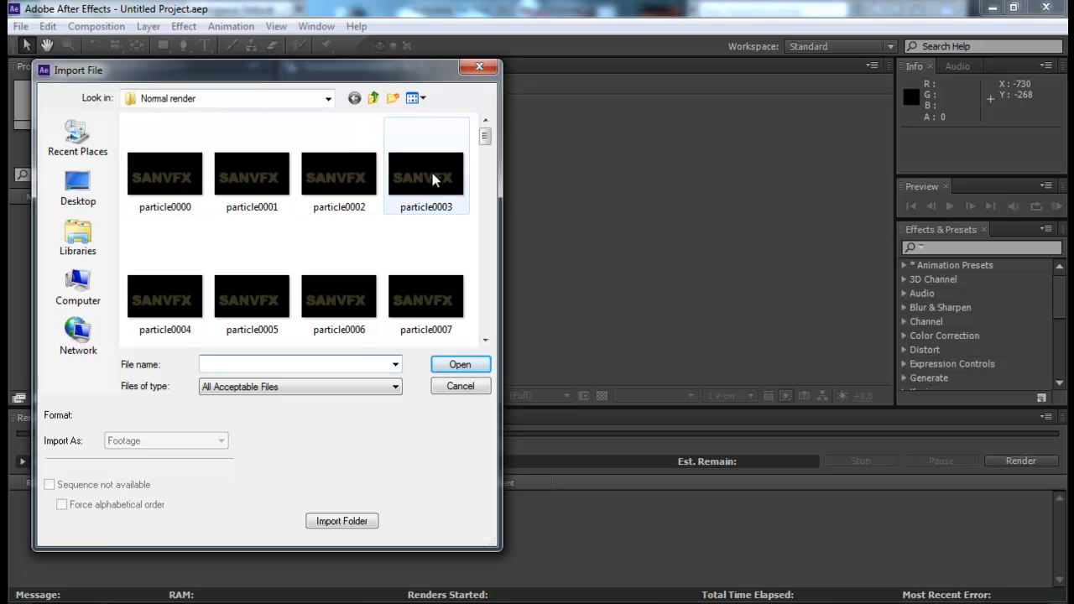
click(373, 98)
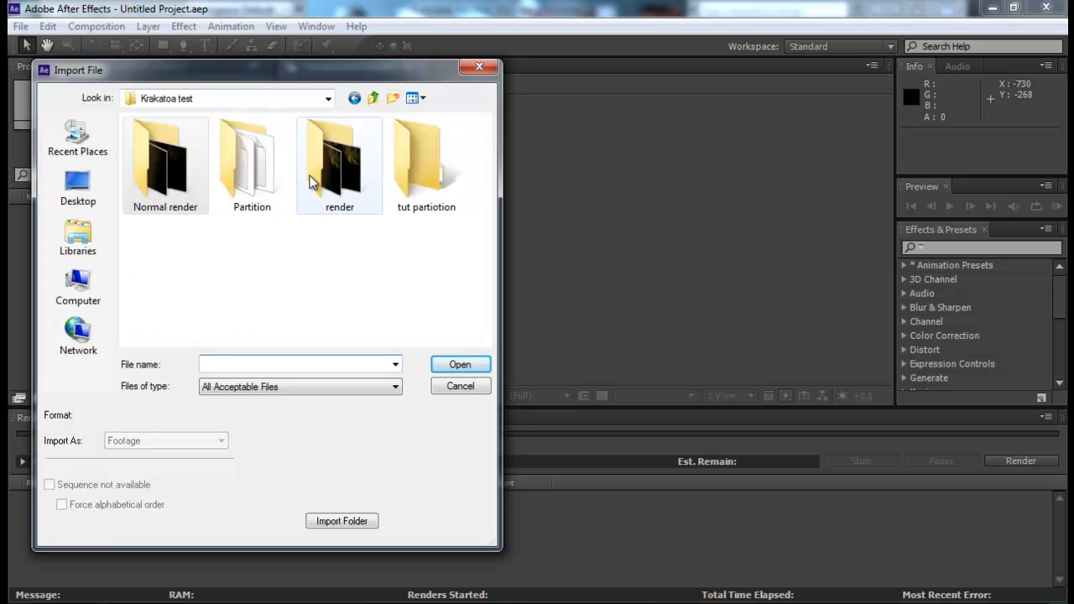
double_click(309, 175)
click(168, 177)
scroll(310, 217, down, 5)
scroll(311, 217, up, 5)
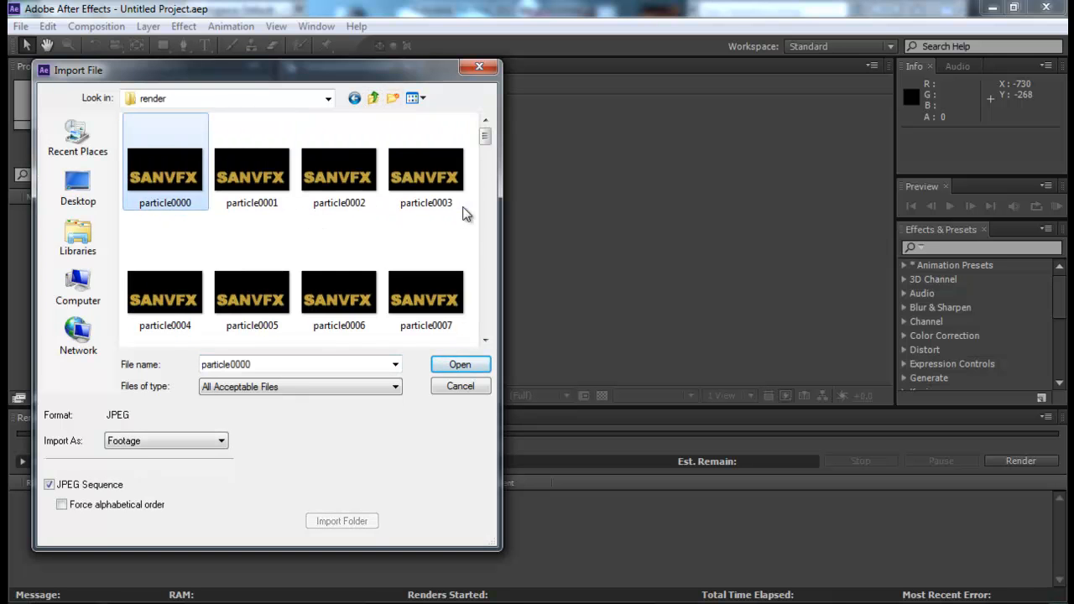
drag(485, 144, 492, 314)
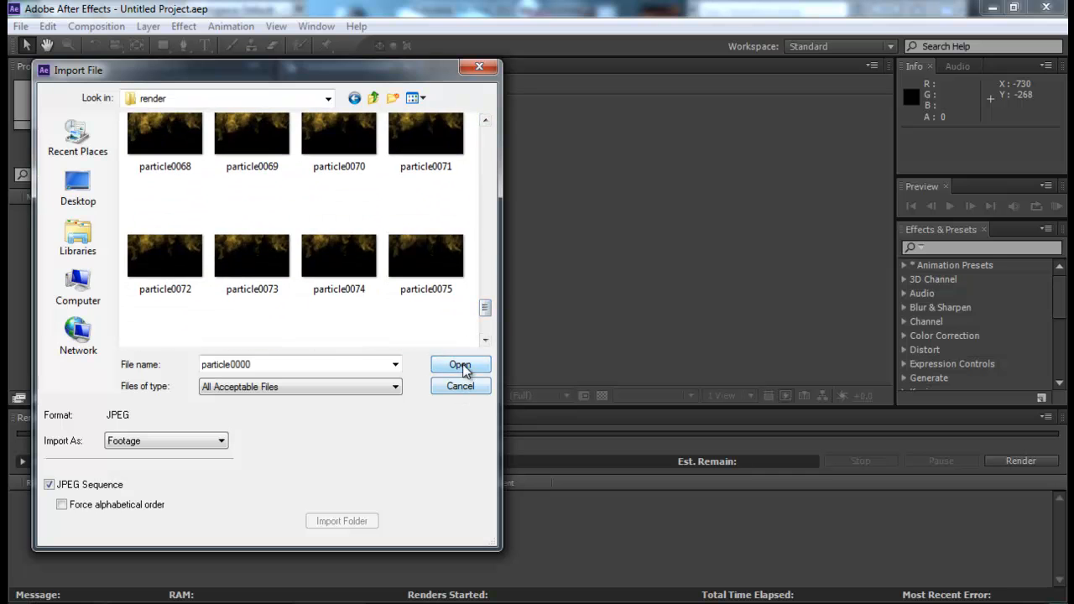
click(460, 364)
- Create a composition from the imported particle sequence
drag(46, 212, 59, 396)
scroll(517, 326, down, 4)
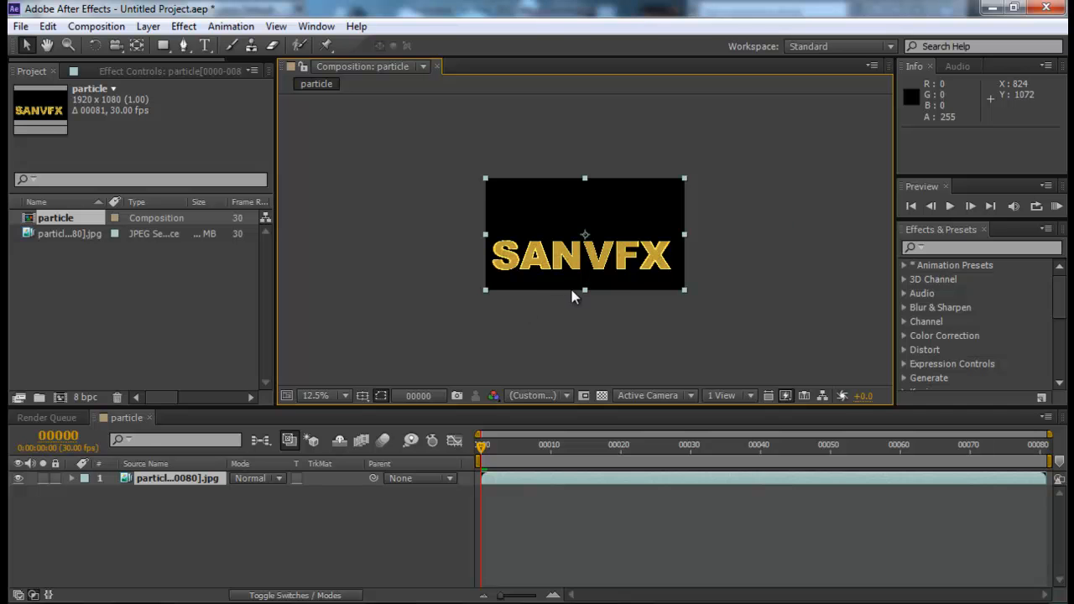
scroll(575, 293, up, 1)
- Go to frame 34 in the particle composition and duplicate the footage layer
drag(483, 454, 719, 446)
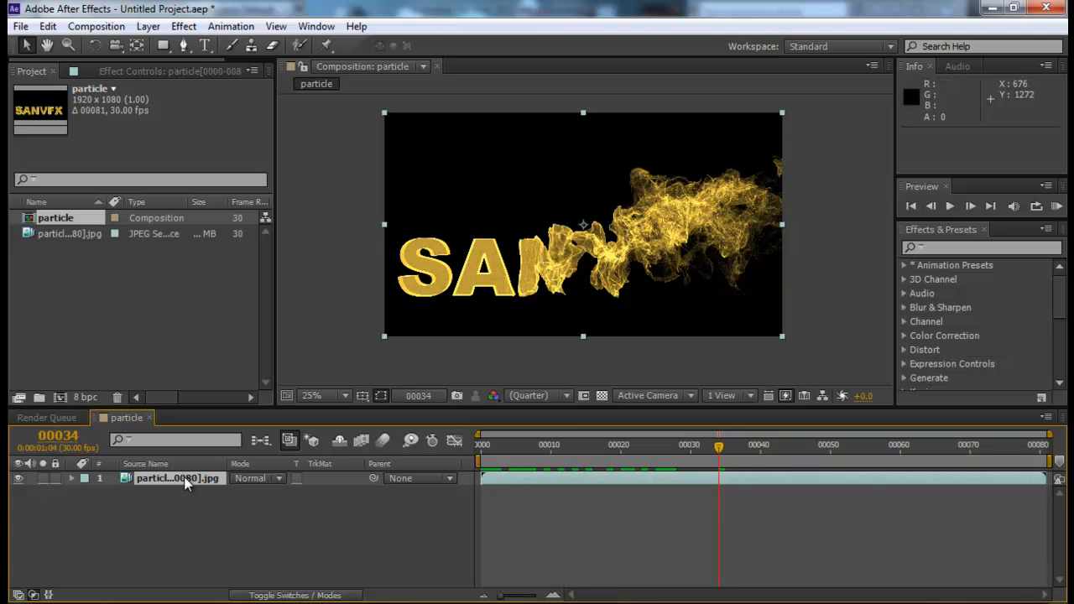
key(ctrl+d)
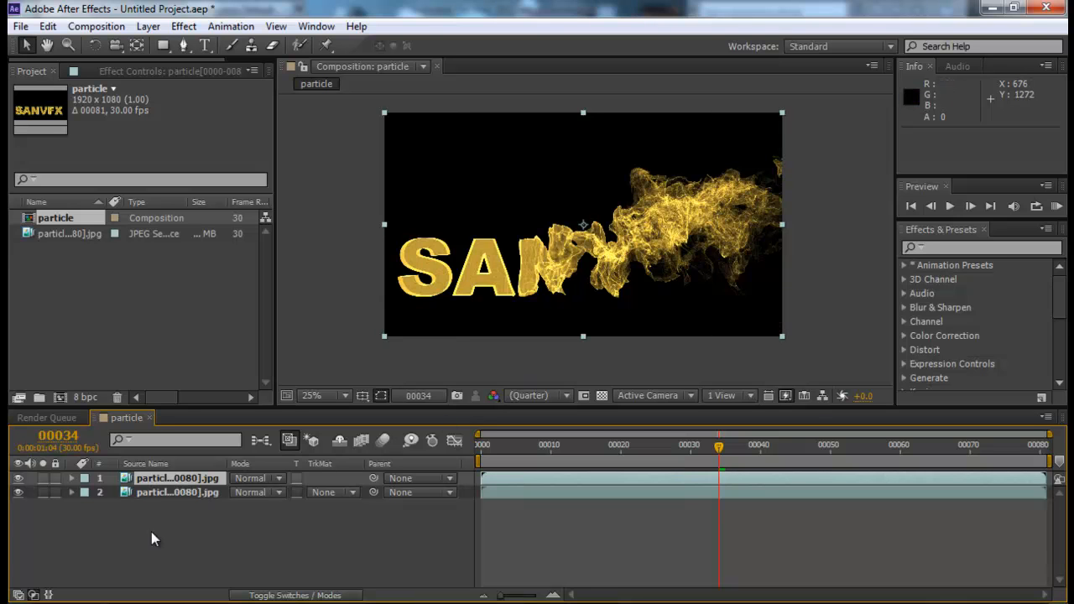
- Set the duplicated footage layer's blending mode to Add and its opacity to 25%
click(282, 479)
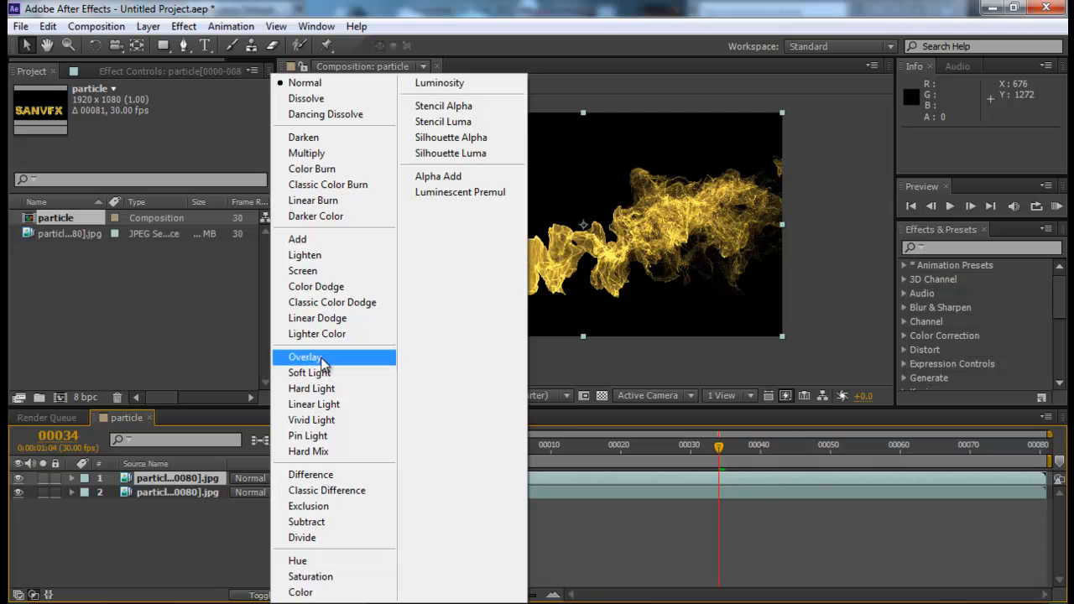
click(312, 241)
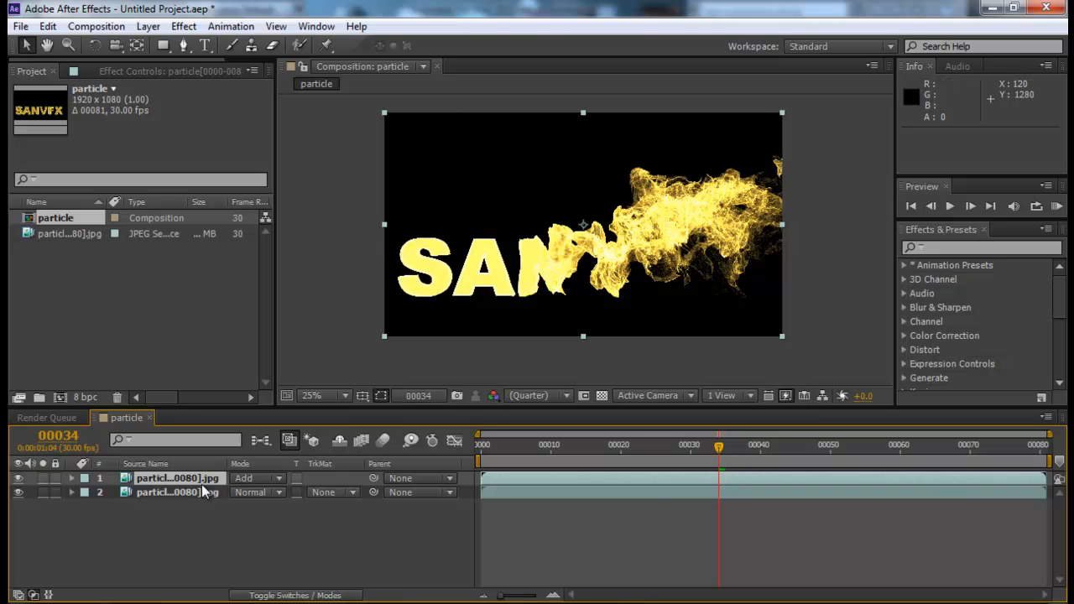
key(t)
drag(240, 493, 198, 492)
click(242, 493)
text(25)
key(Return)
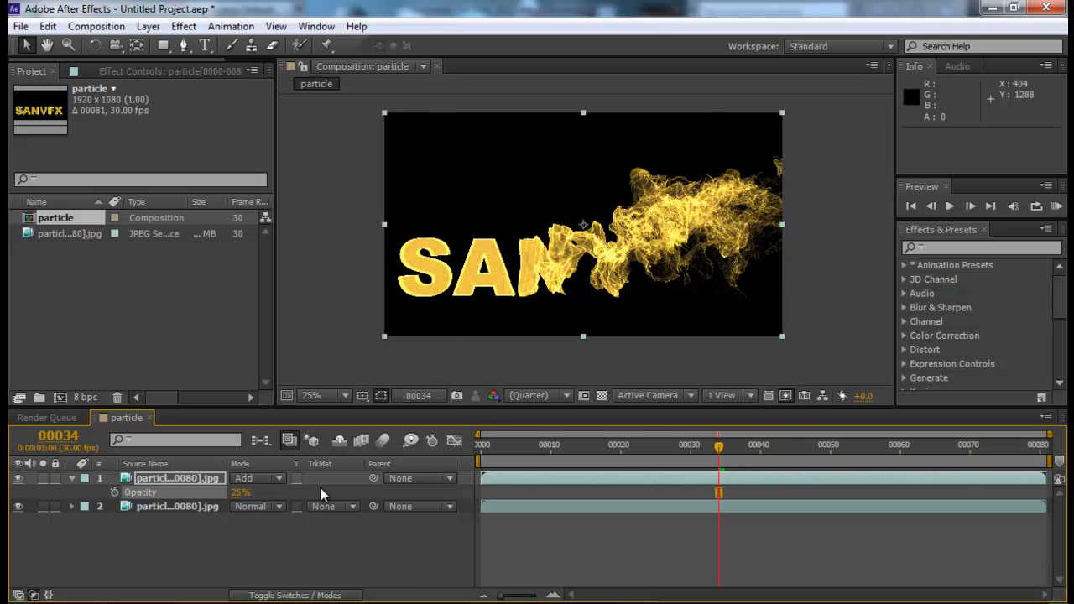
- Add an adjustment layer above the footage layers and apply the Glow effect to it
right_click(241, 561)
mouse_move(305, 380)
click(557, 511)
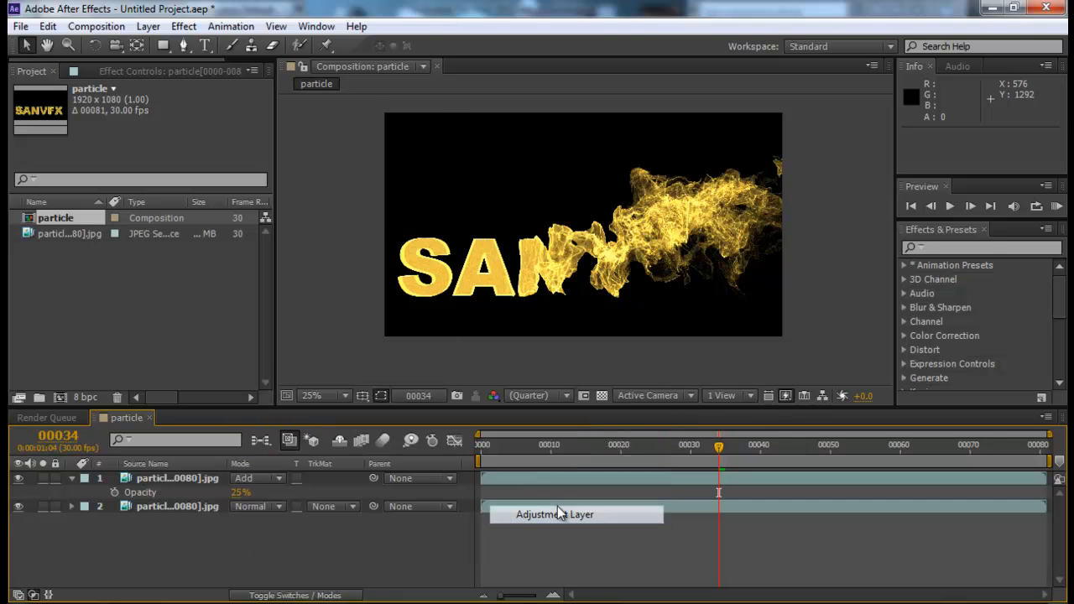
click(986, 249)
text(glow)
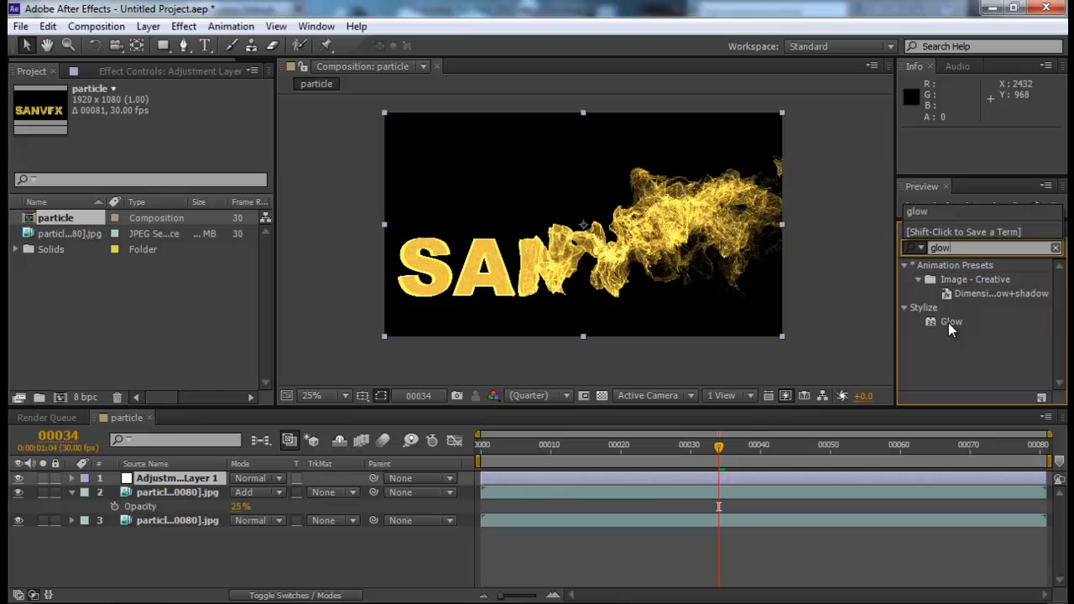
drag(948, 322, 554, 478)
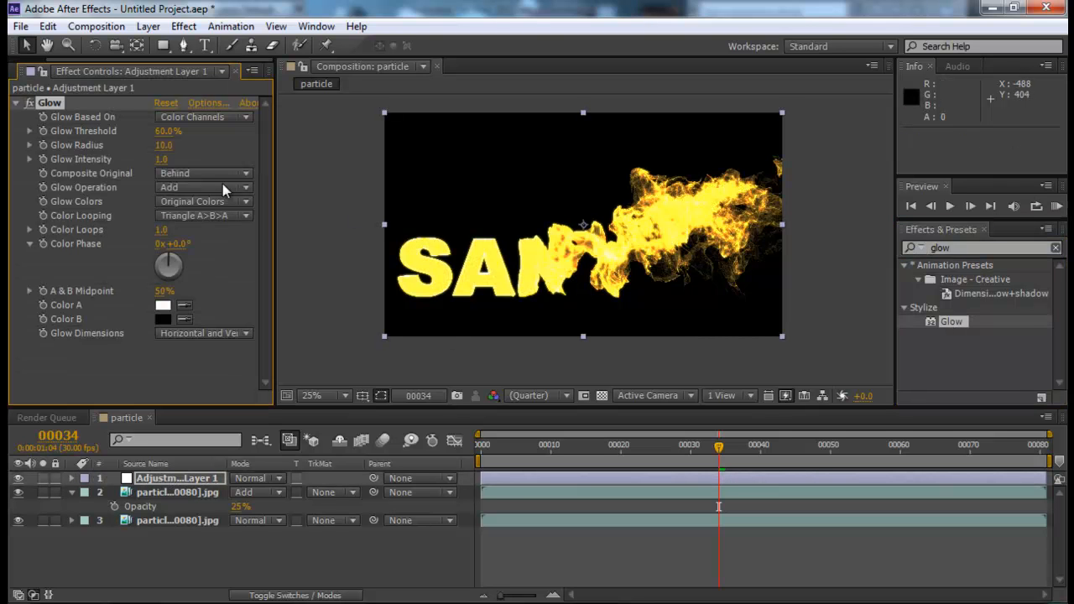
- Set the Glow threshold to 89%, radius to 3 and intensity to 1.2, and check the result at frame 41
drag(166, 134, 244, 131)
mouse_move(165, 145)
mouse_down()
mouse_move(195, 142)
mouse_move(183, 142)
mouse_up()
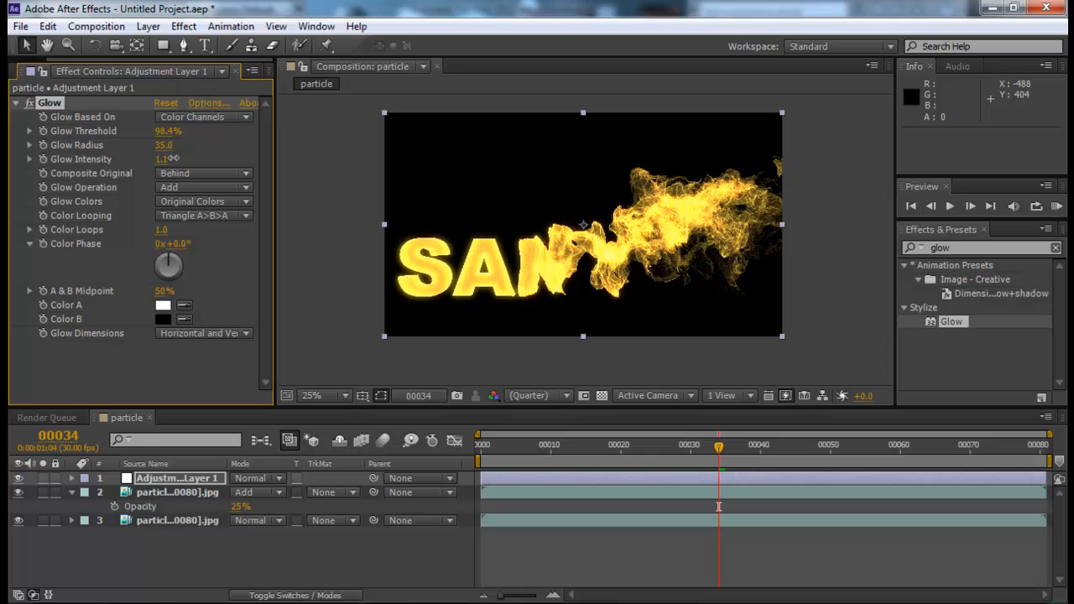
drag(163, 144, 143, 145)
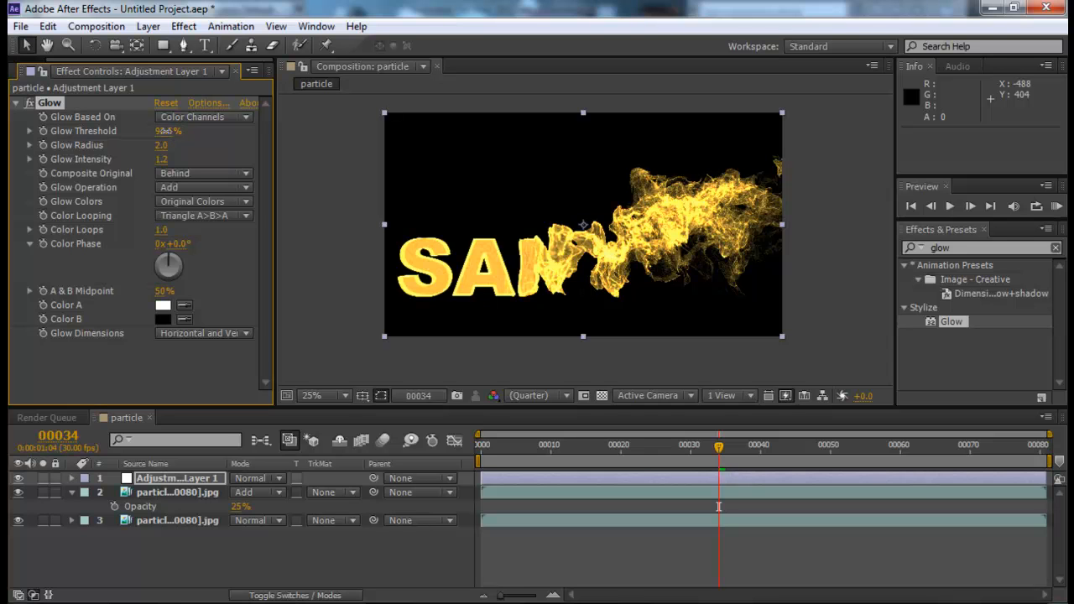
drag(160, 145, 162, 144)
drag(681, 445, 767, 447)
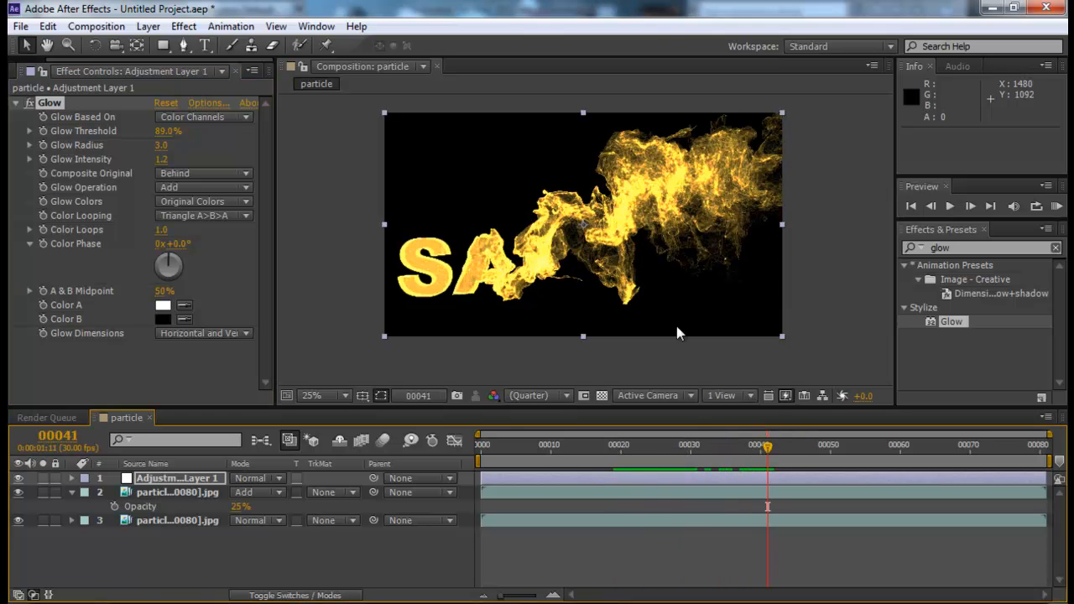
- Delete the duplicate footage layer that uses Add mode and select the adjustment layer
click(164, 491)
key(Delete)
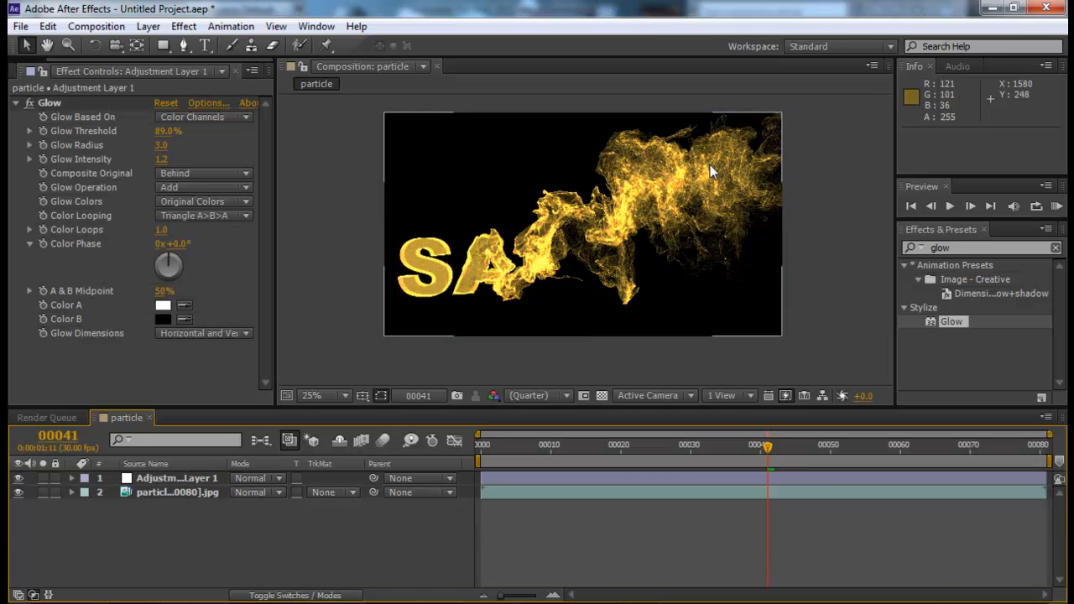
click(196, 479)
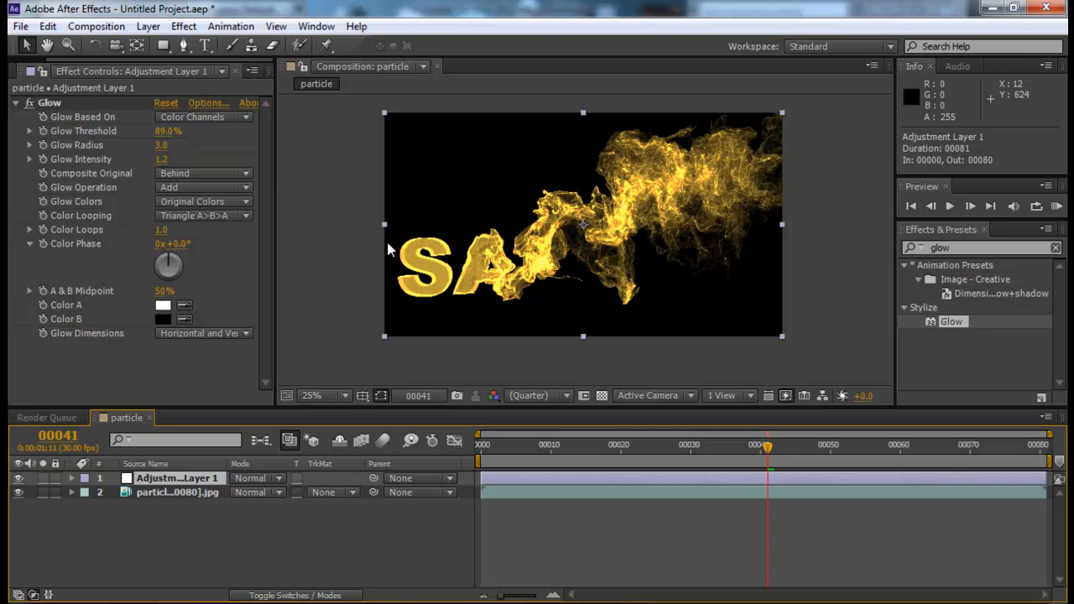
click(17, 109)
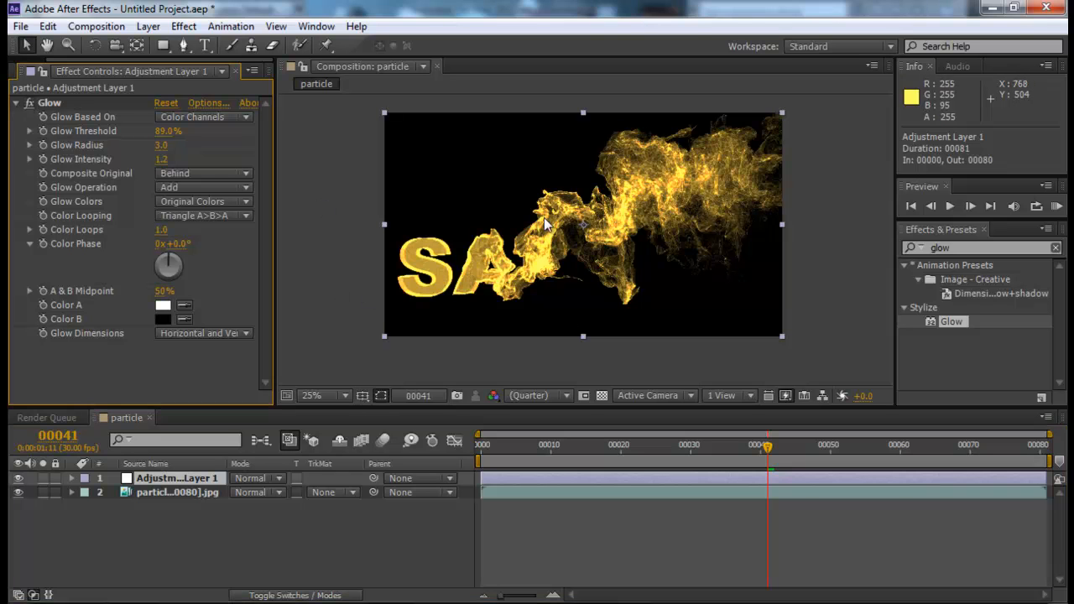
- Apply the Hue/Saturation effect to the adjustment layer below Glow and raise its master saturation to 18
click(960, 252)
text(hue)
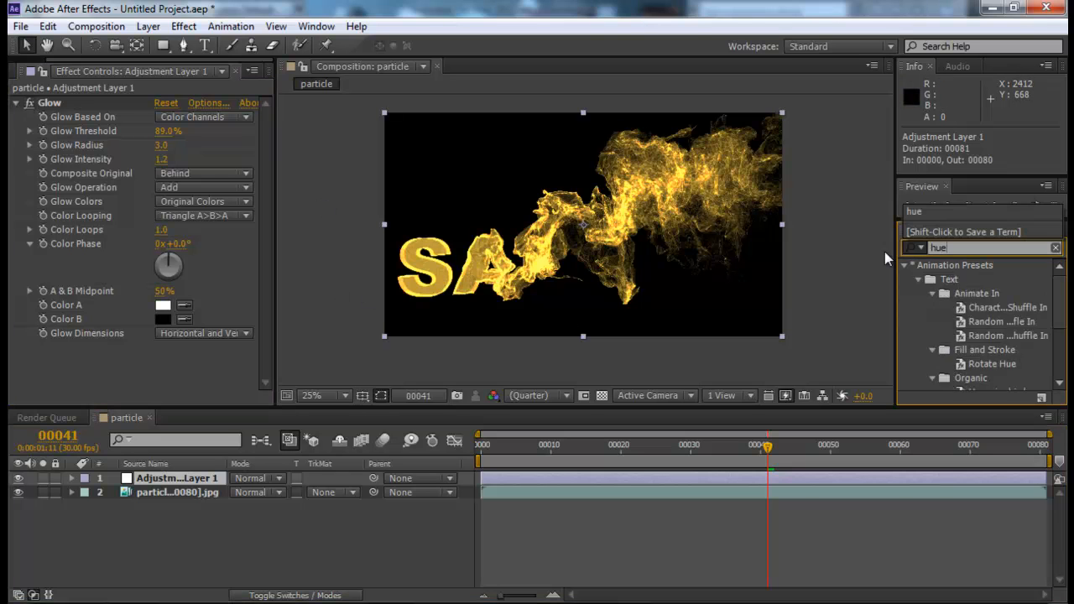
drag(961, 333, 163, 350)
drag(142, 308, 177, 304)
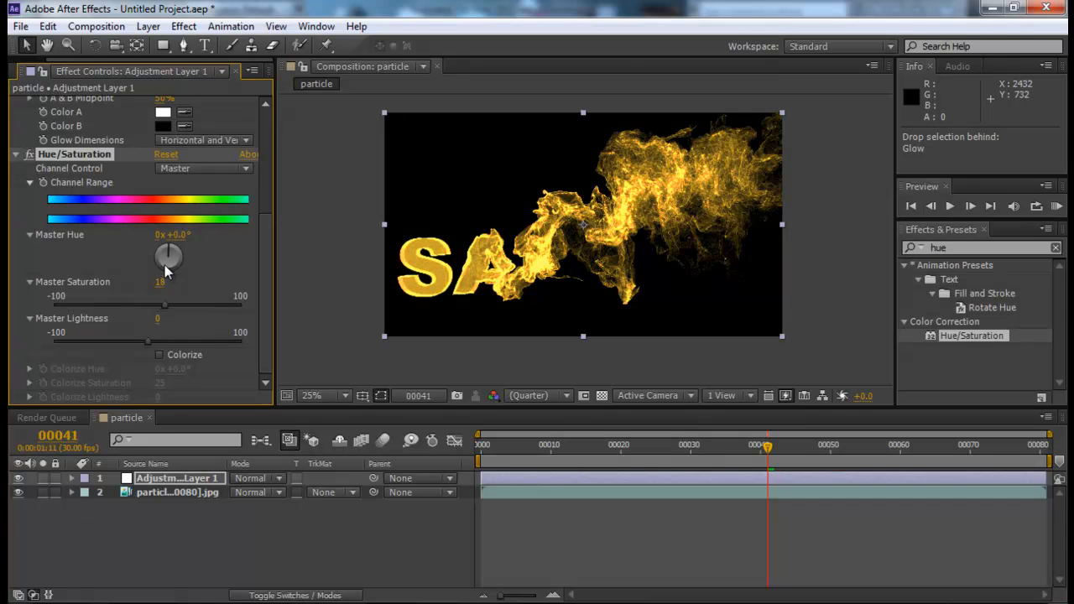
- Colorize the particles blue with hue 189°, saturation 48 and lightness -4, and preview the frames up to frame 40
click(160, 355)
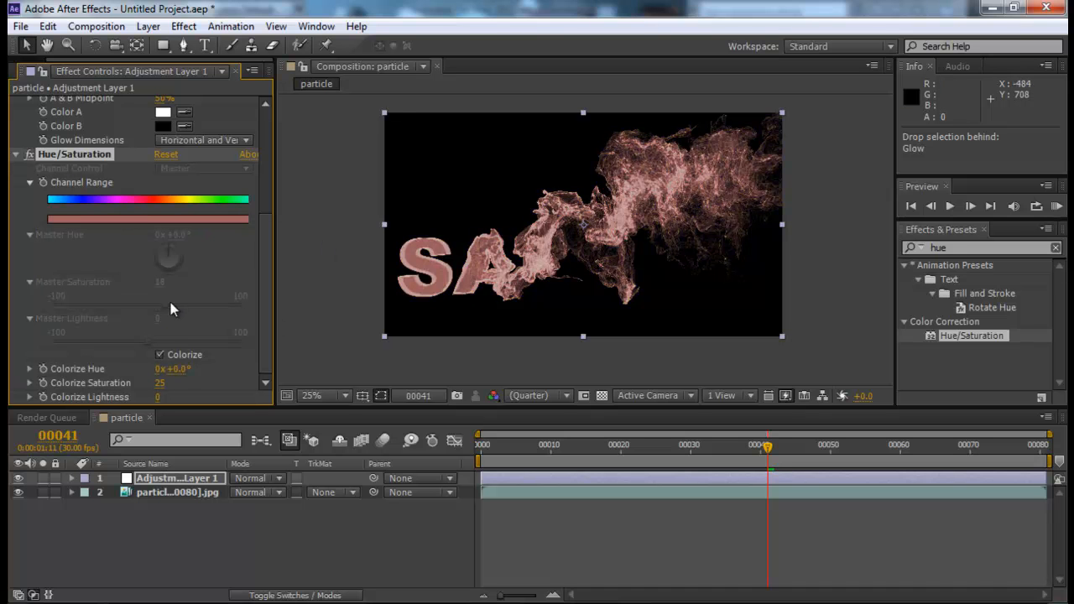
drag(168, 370, 339, 363)
drag(160, 383, 219, 382)
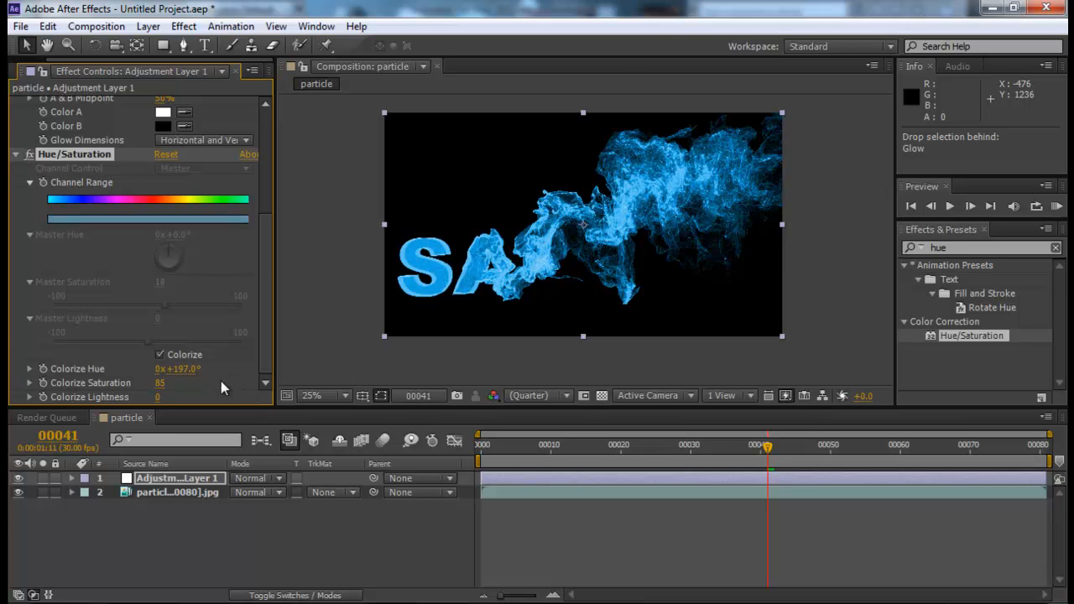
drag(157, 397, 128, 386)
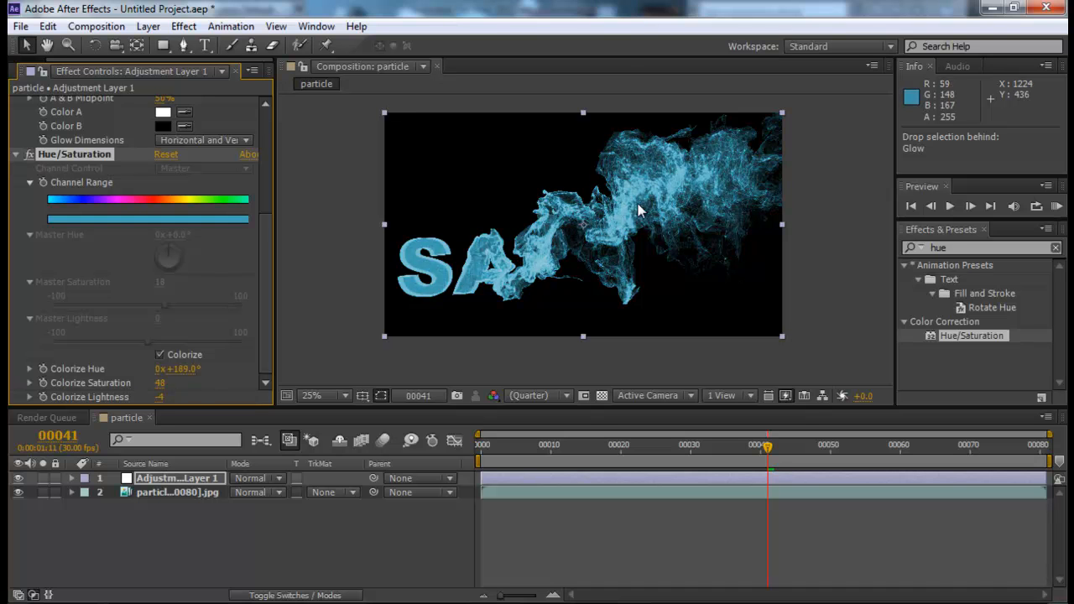
drag(617, 454, 761, 455)
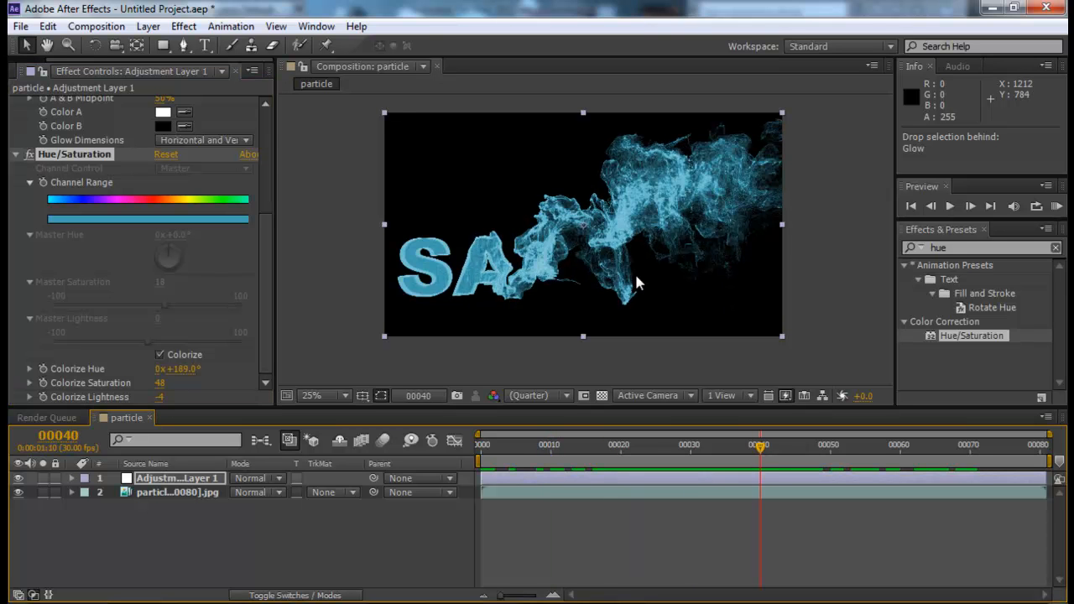